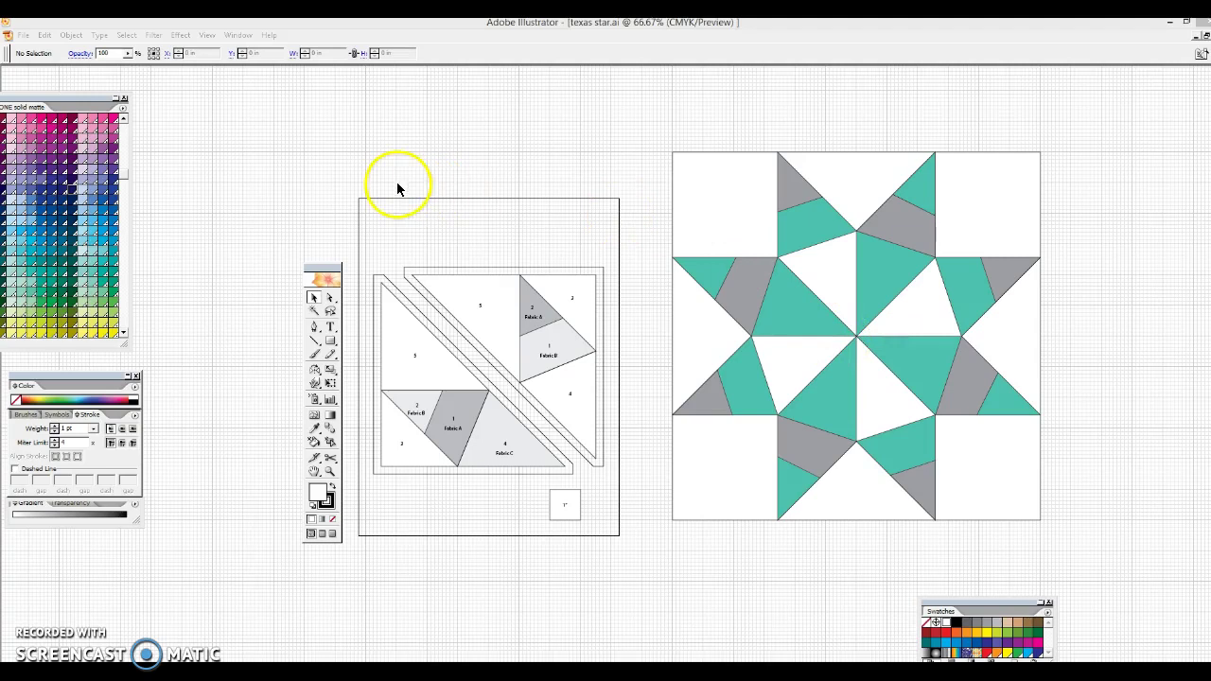
Switch from the Illustrator star artwork to the texas star block.indd document in InDesign.
mouse_move(288, 662)
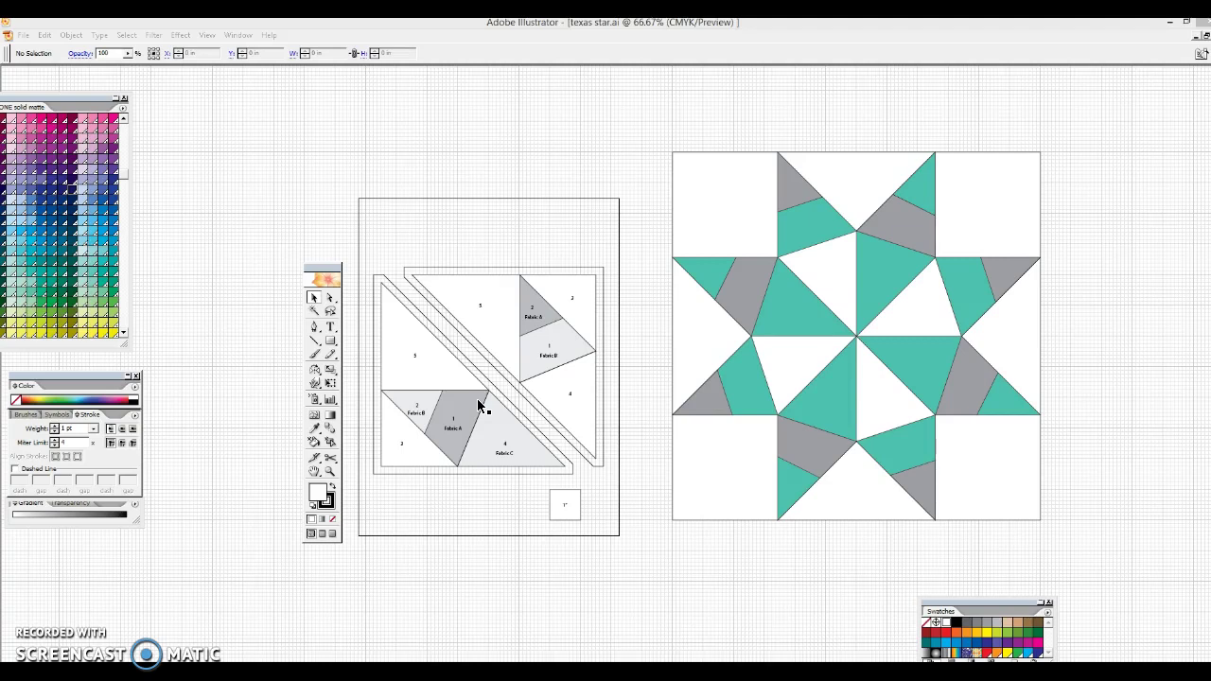
click(315, 640)
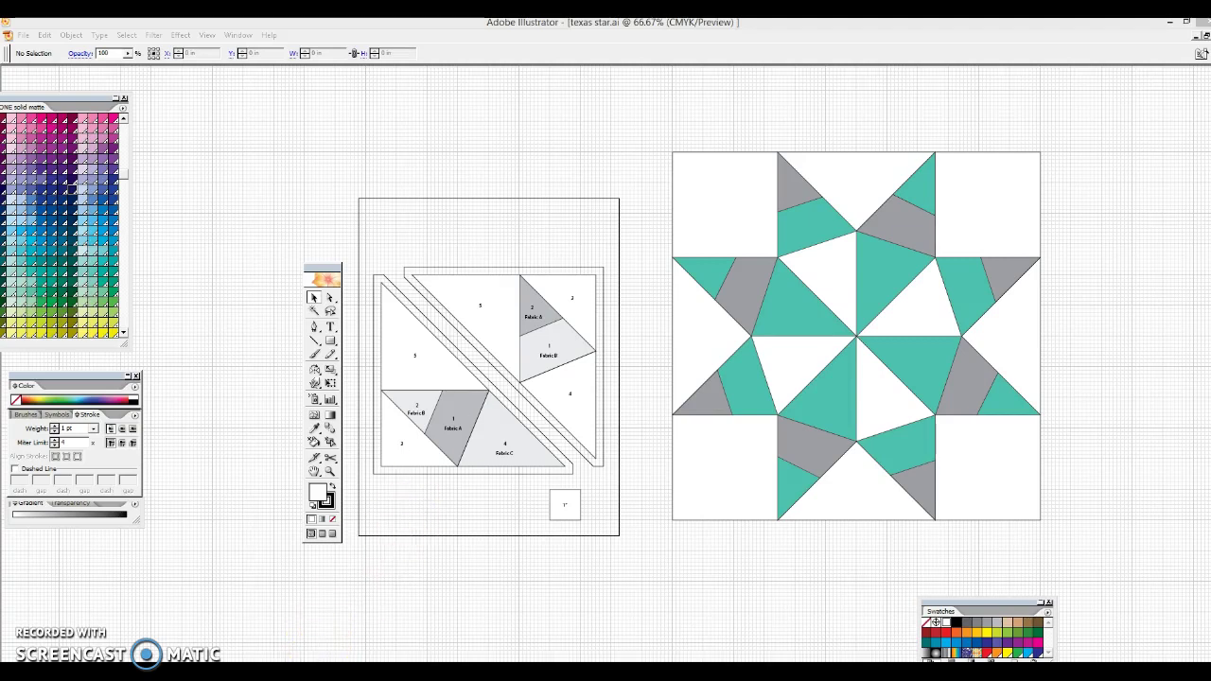
key(alt+Tab)
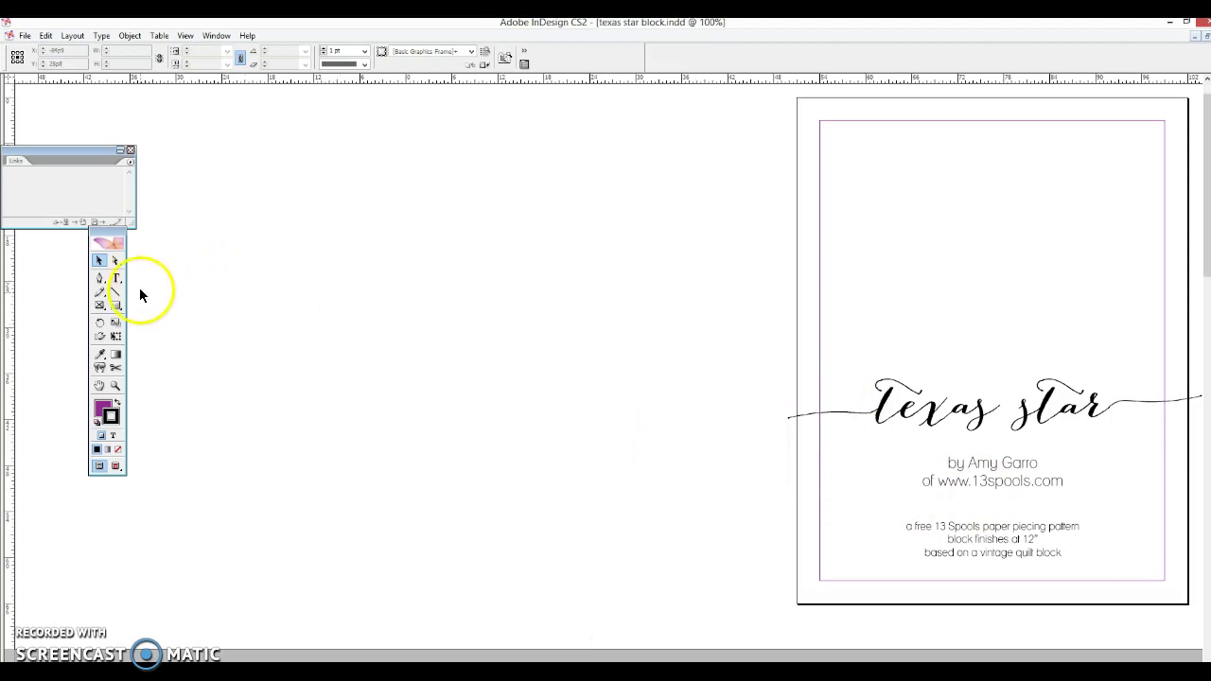
Draw a text frame across the upper part of the cover page, enter filler text and clear it.
click(115, 277)
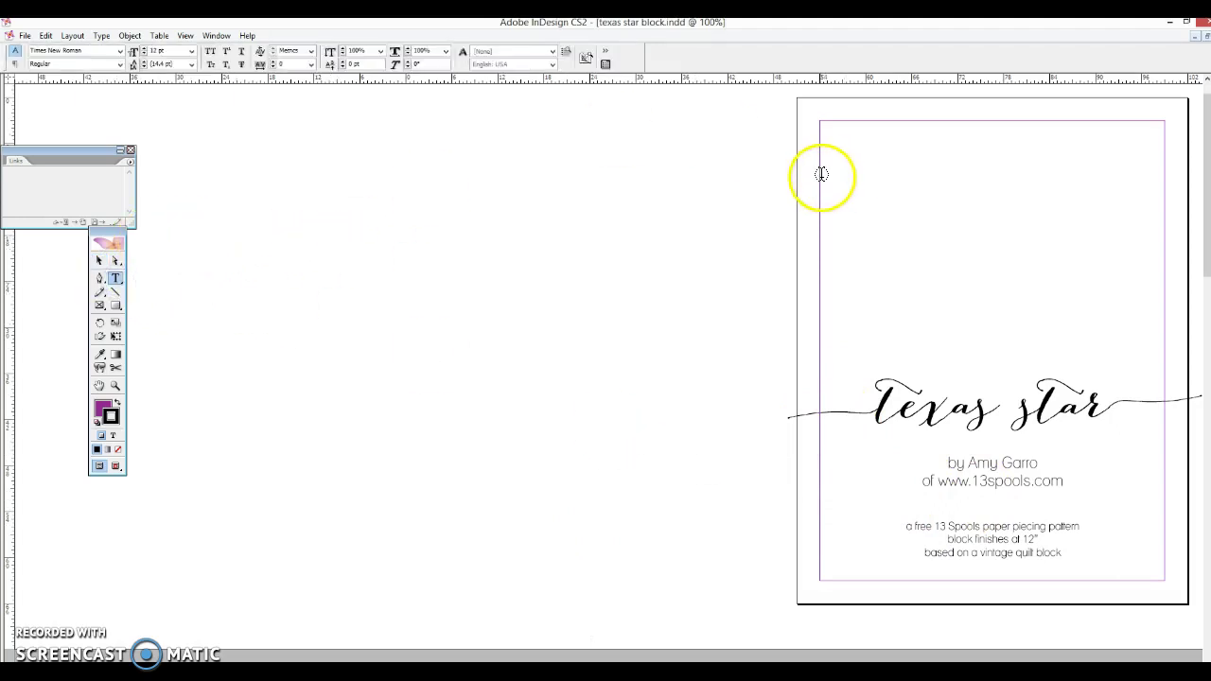
drag(819, 174, 1165, 294)
text(a;sldkfjd;lkfs)
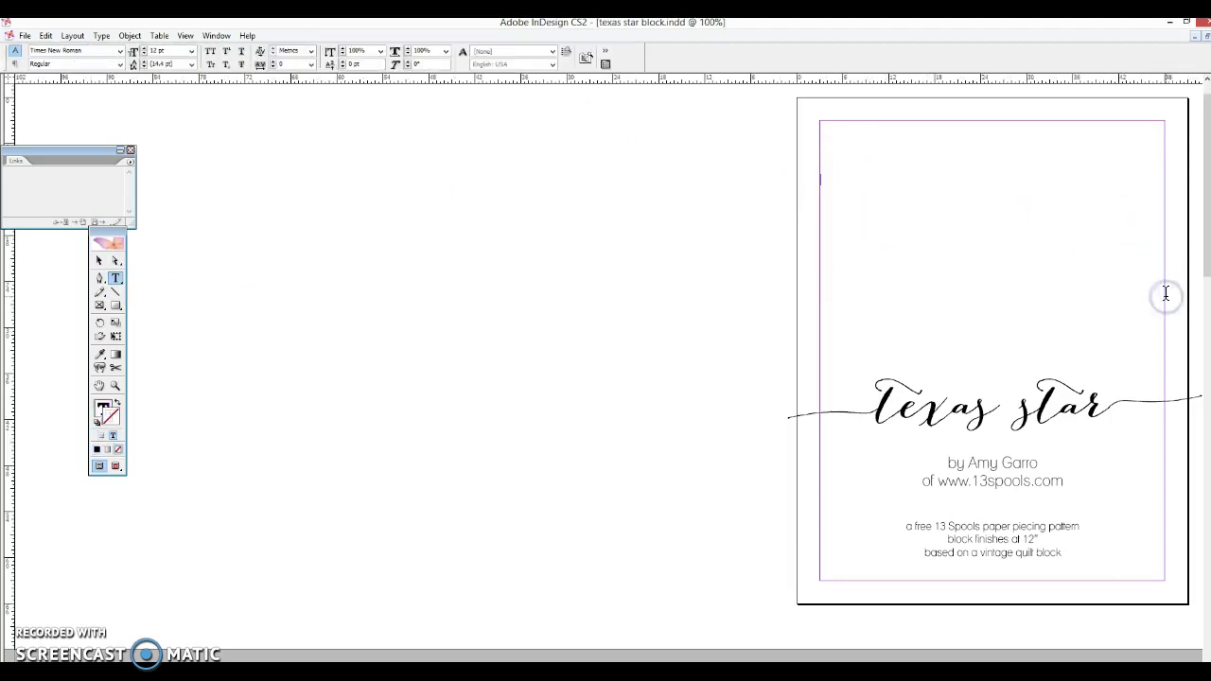
key(ctrl+a)
key(BackSpace)
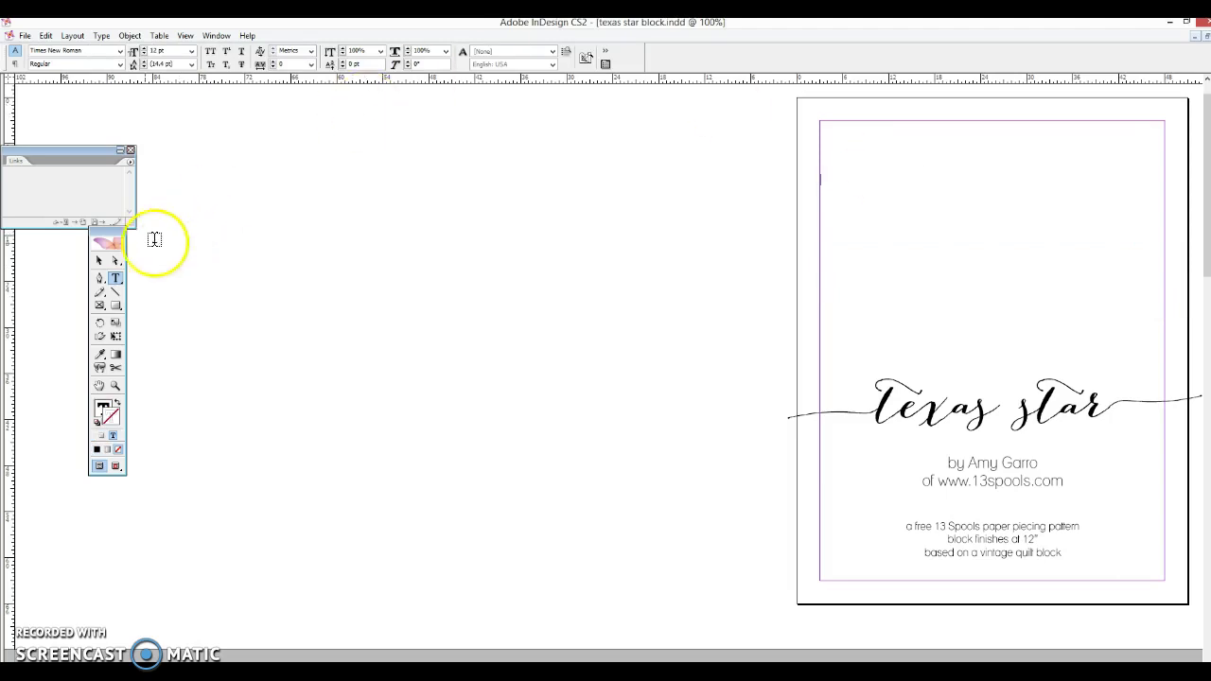
click(100, 260)
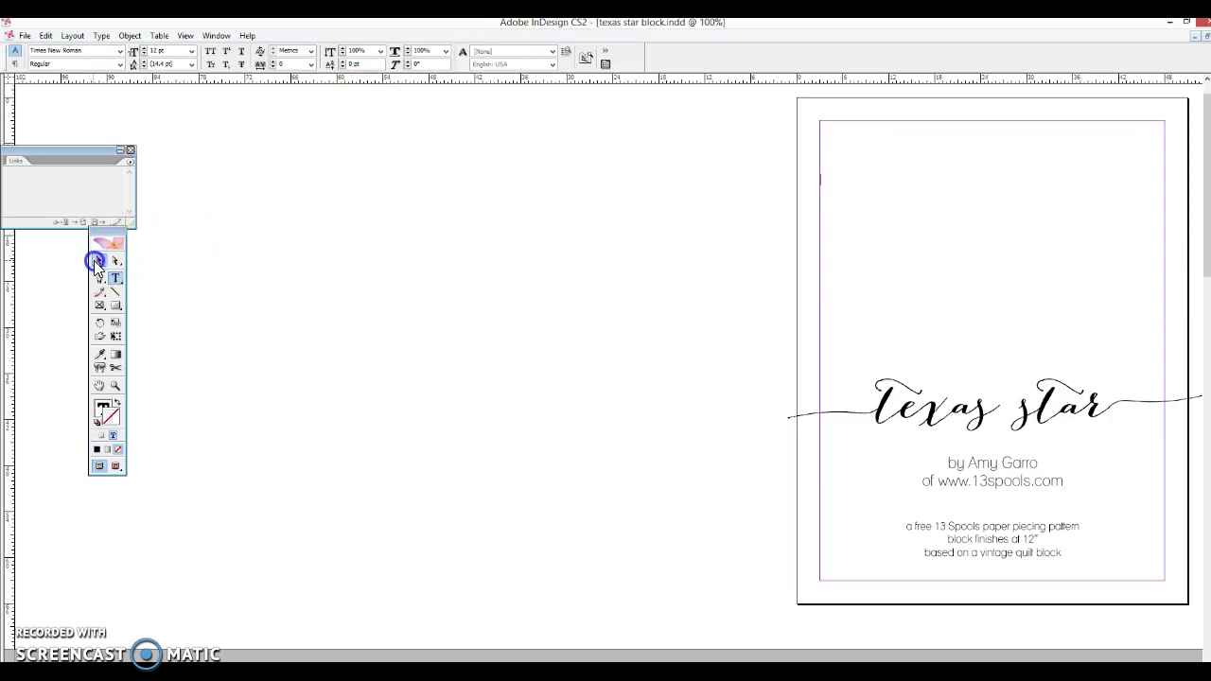
click(714, 151)
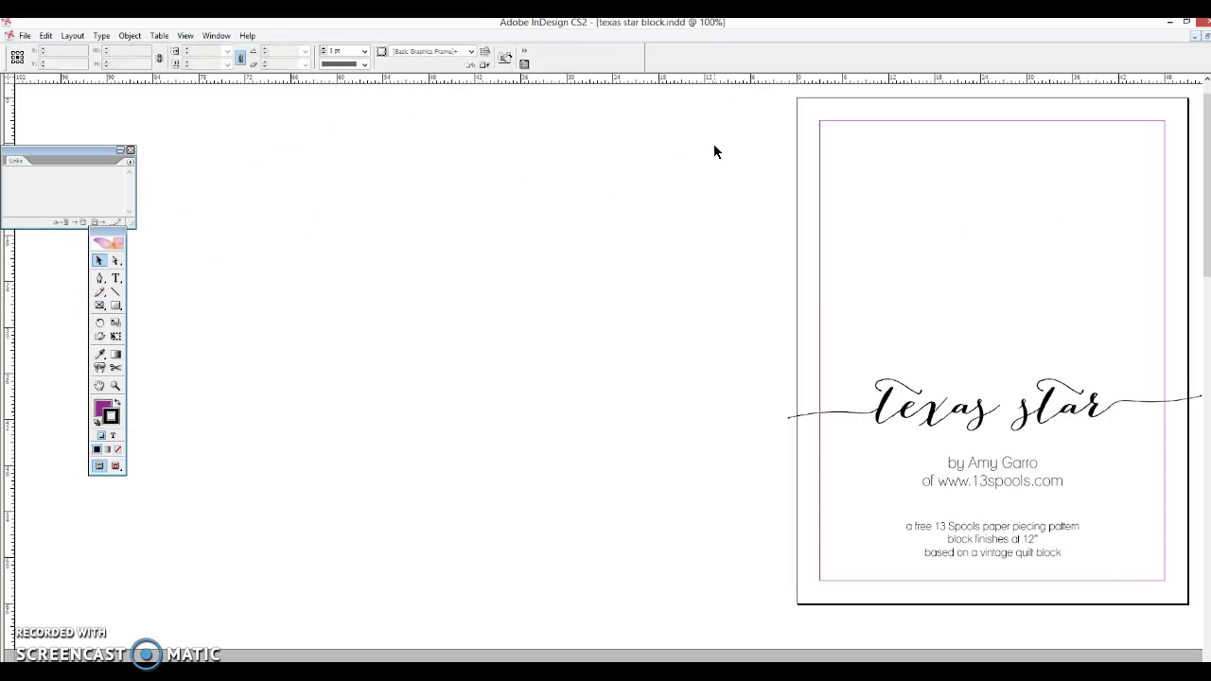
click(34, 36)
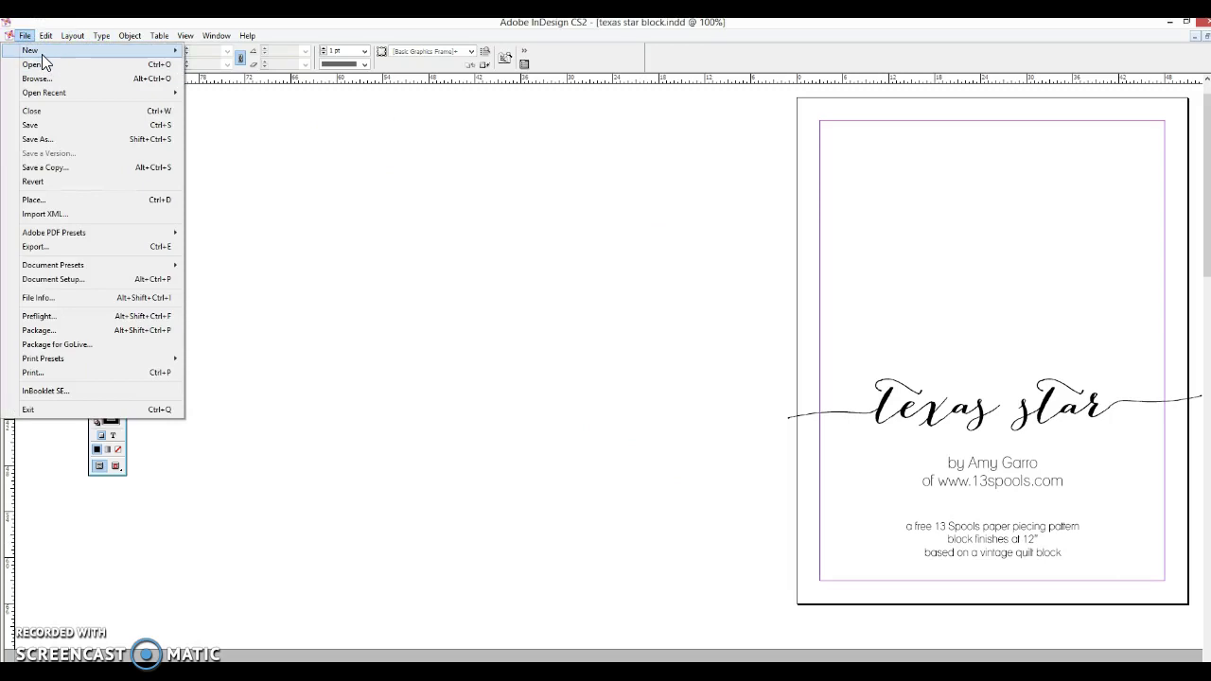
mouse_move(42, 53)
click(216, 36)
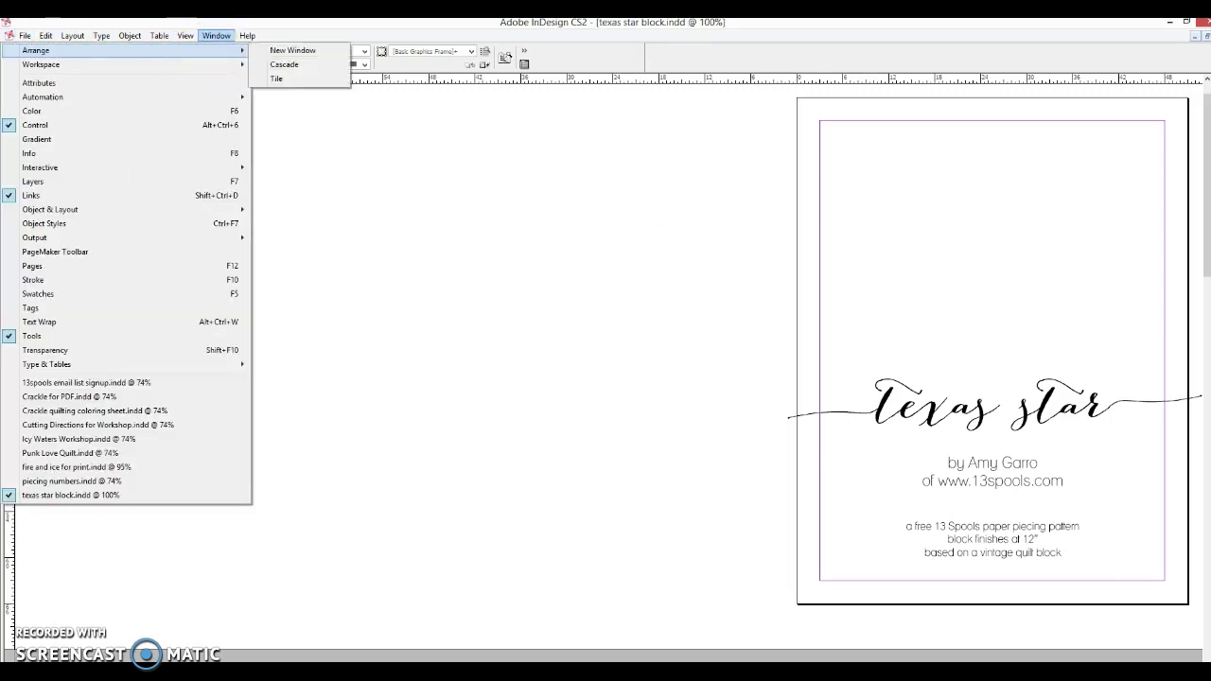
click(9, 43)
click(25, 36)
click(219, 36)
click(229, 36)
click(25, 36)
mouse_move(42, 50)
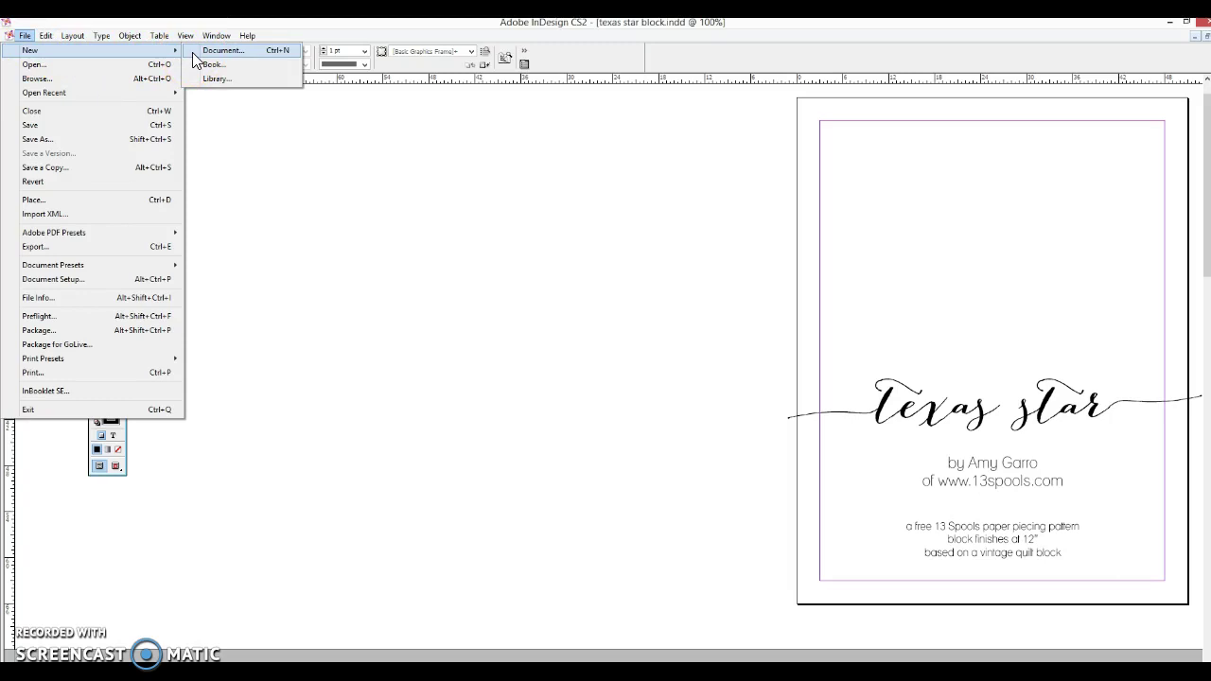
click(451, 273)
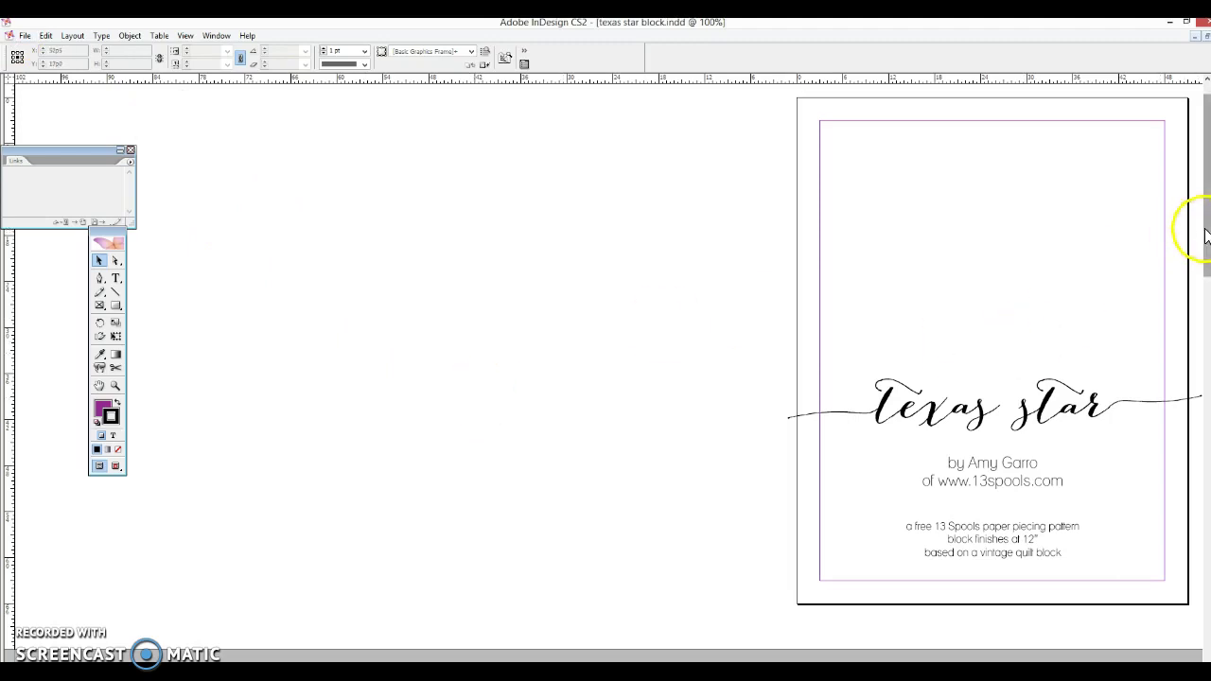
Look over the Preparation & Cutting and Piecing the Block pages, ending back at the cover page.
drag(1205, 232, 1206, 238)
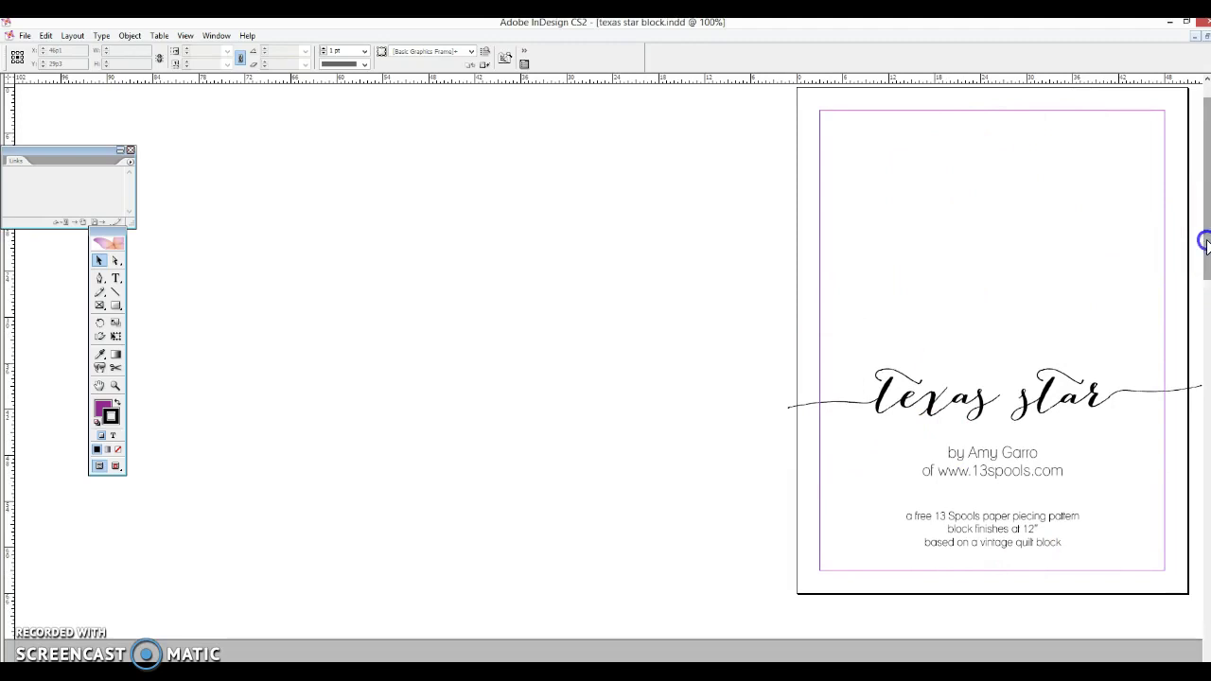
scroll(1204, 244, down, 5)
scroll(1205, 244, down, 1)
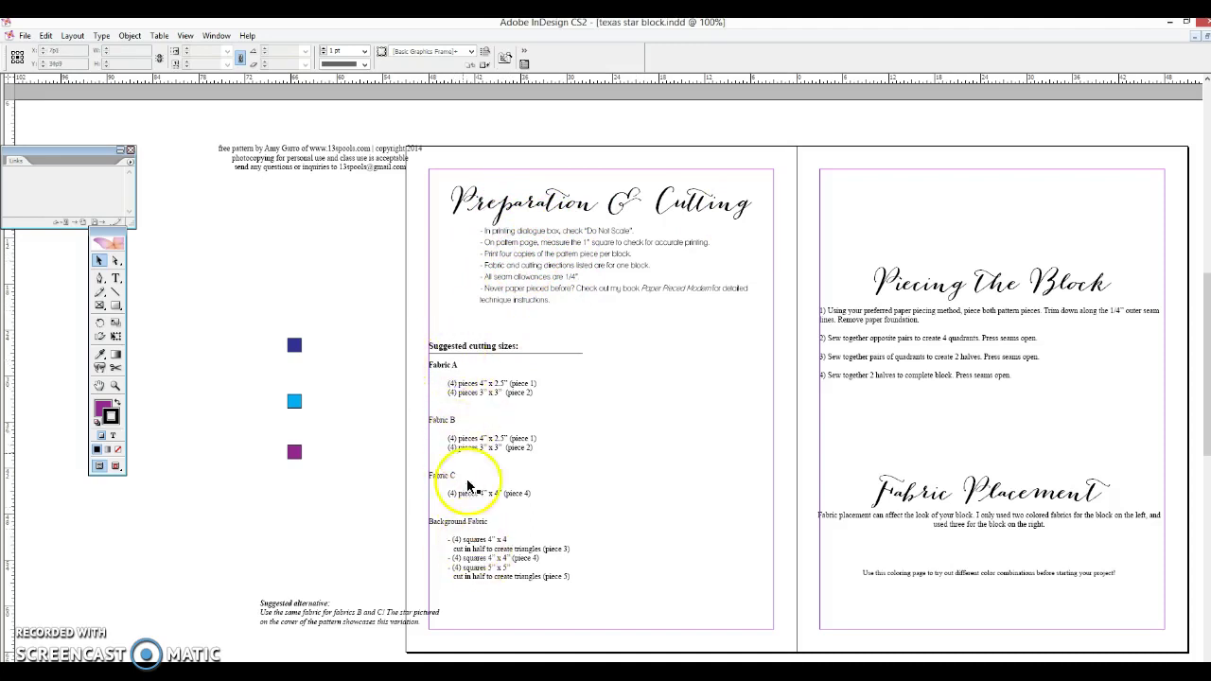
drag(1207, 393, 1198, 203)
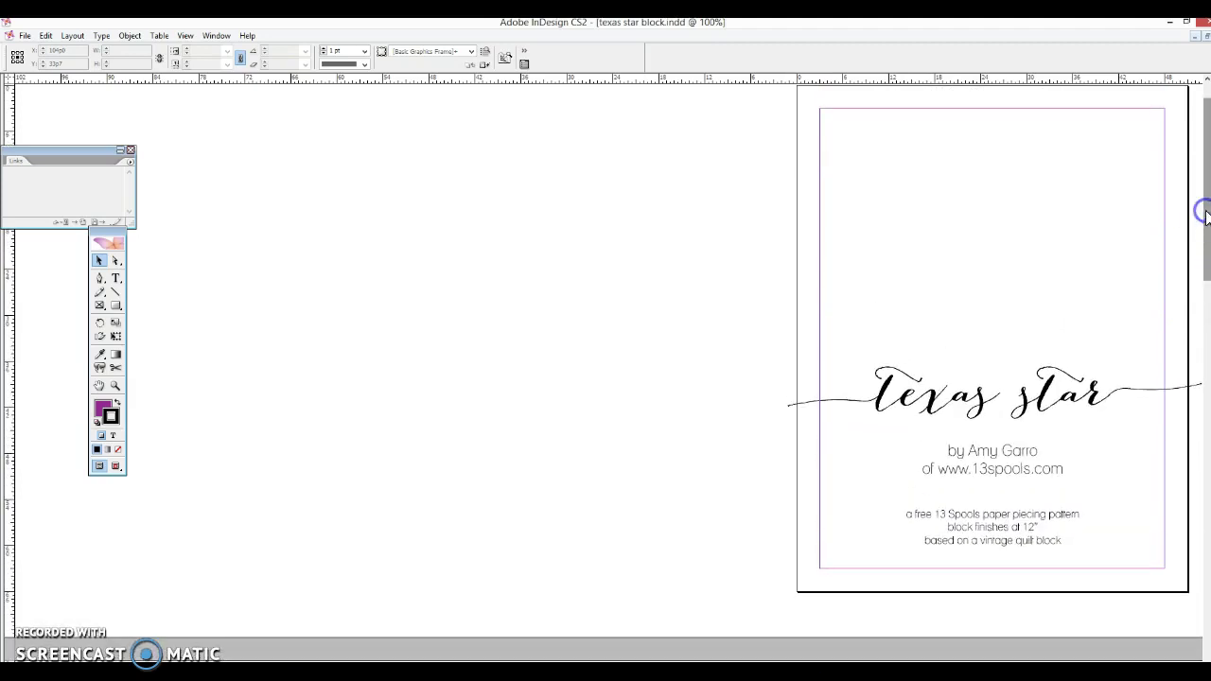
Start placing an image and browse from Documents through 13 Spools and the quilting pdf patterns folder to the star blocks folder.
click(21, 38)
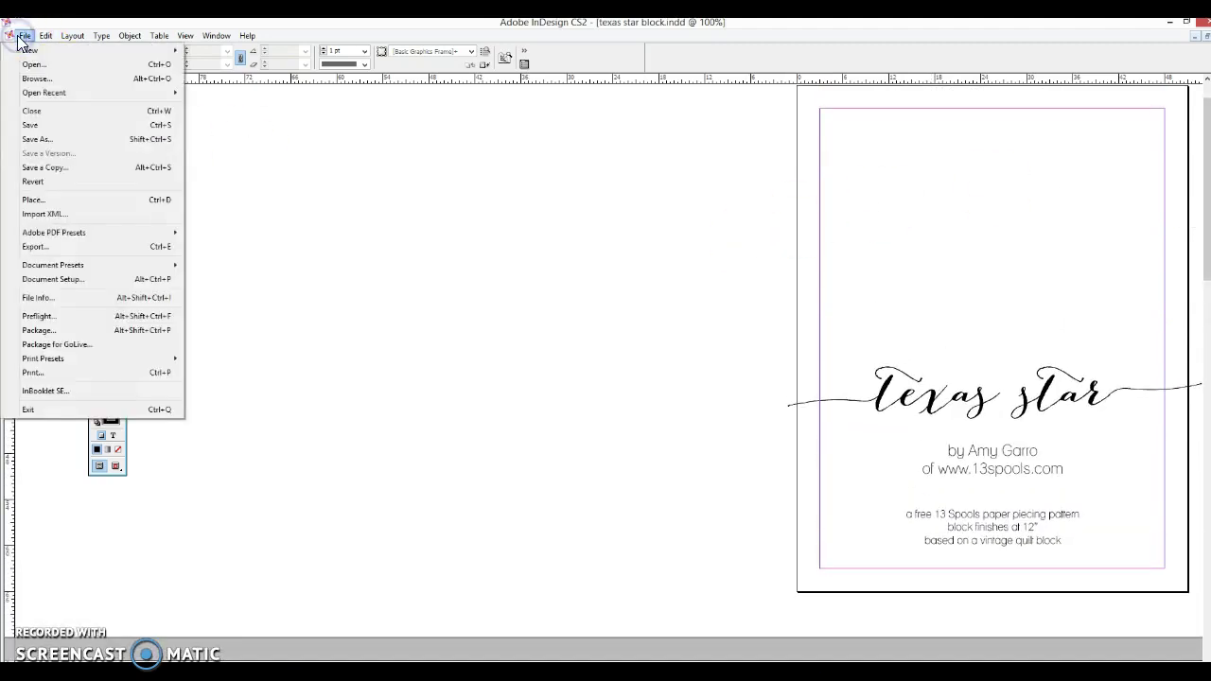
click(33, 204)
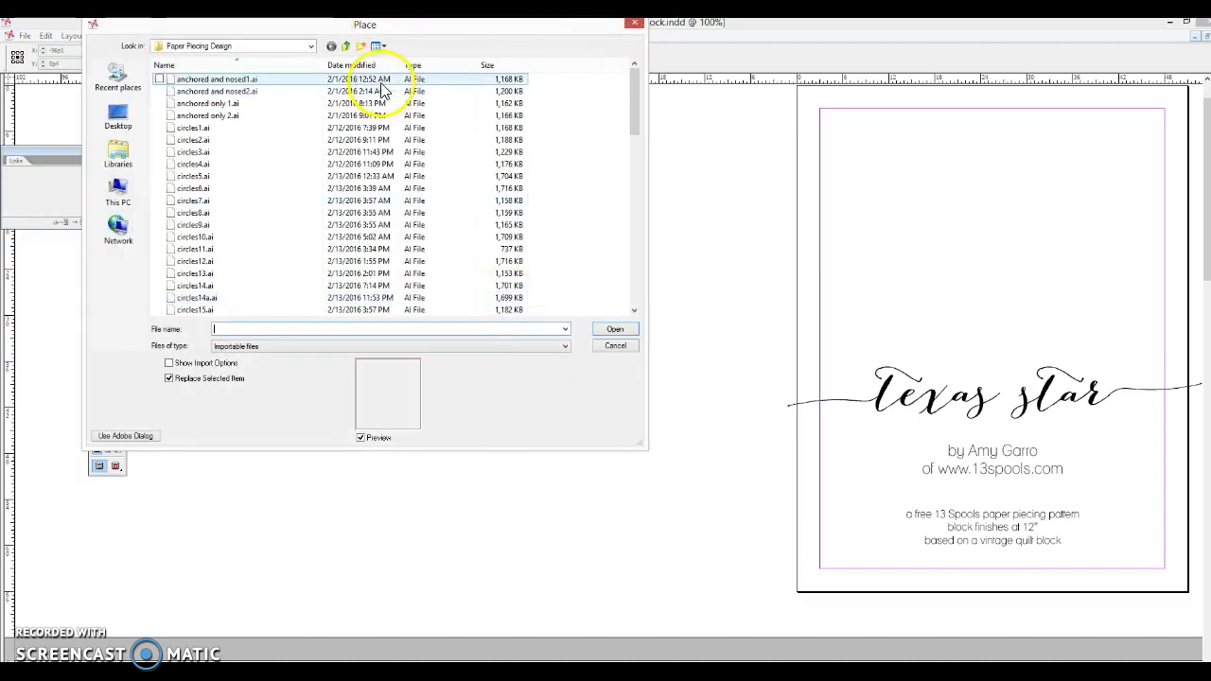
click(312, 47)
click(312, 46)
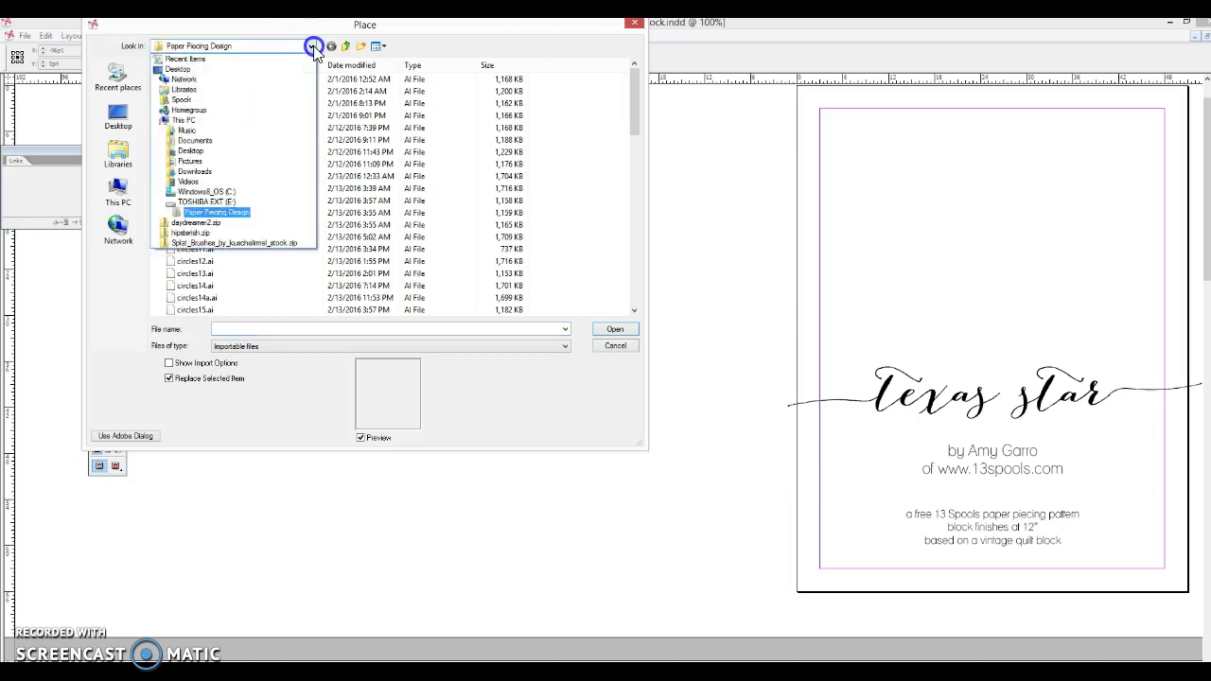
click(201, 143)
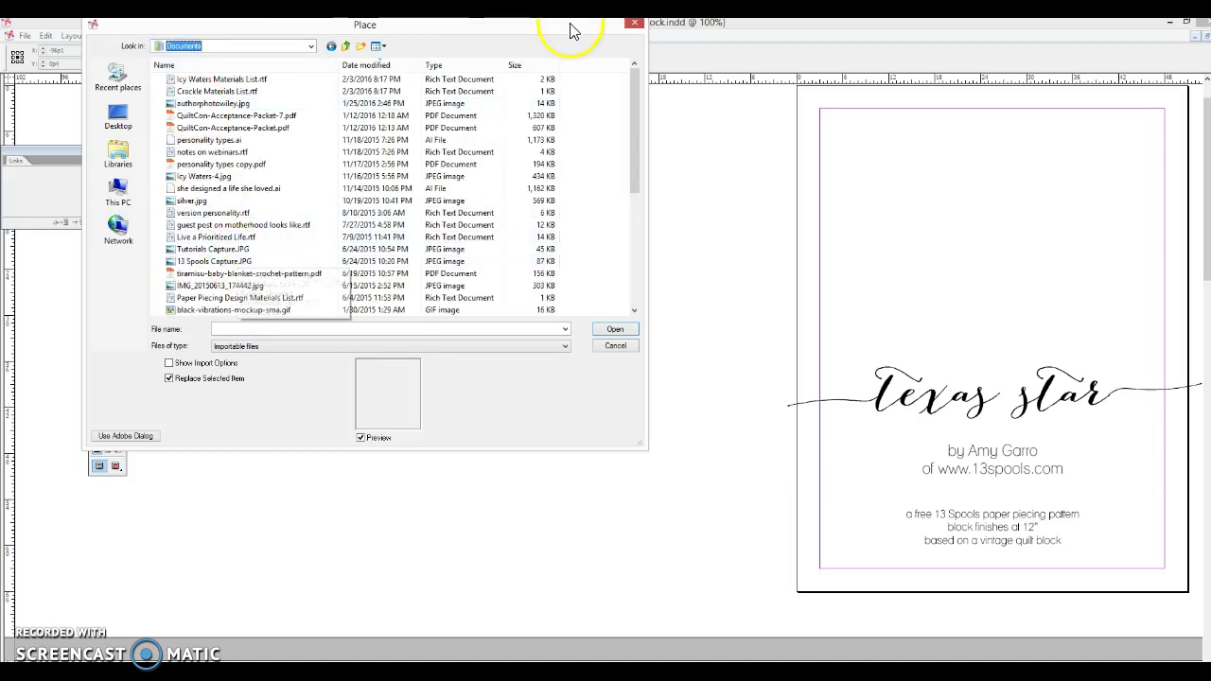
drag(634, 135, 632, 237)
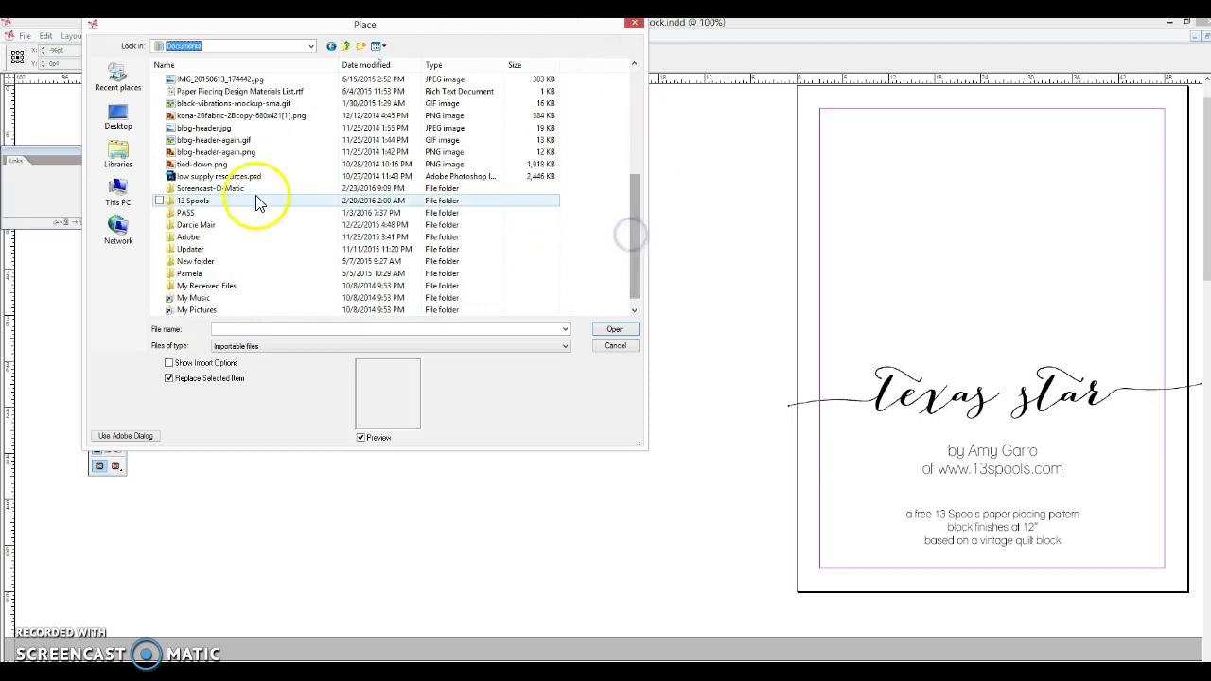
double_click(253, 202)
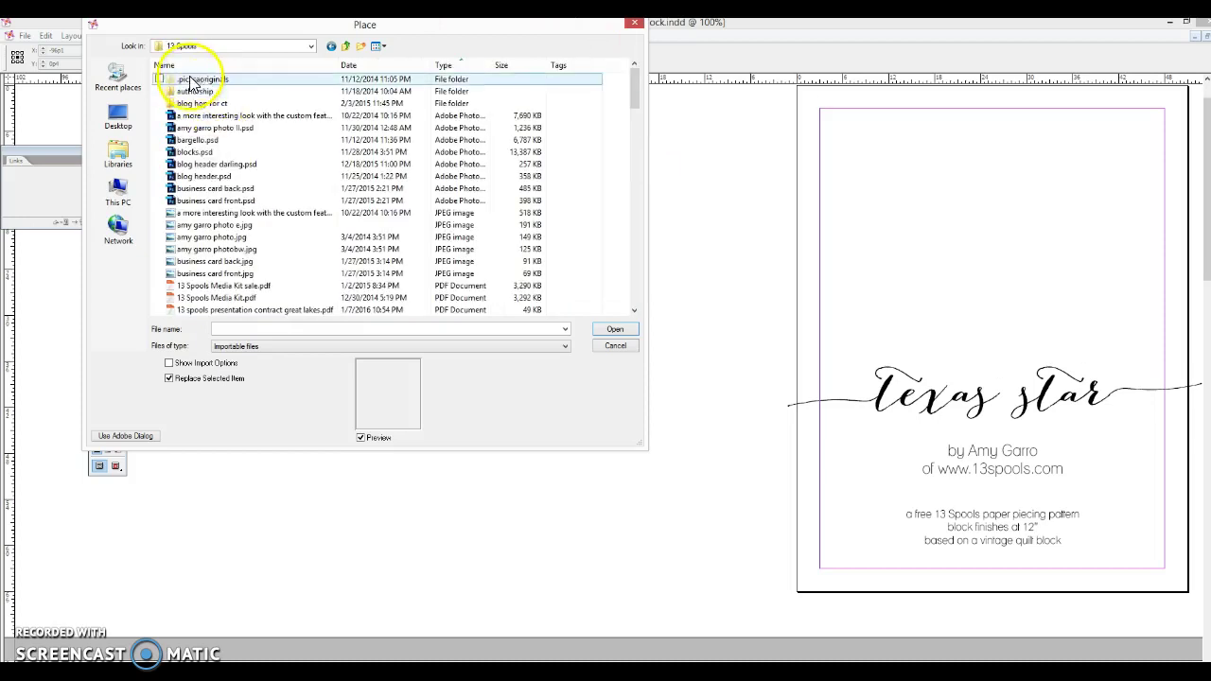
double_click(214, 152)
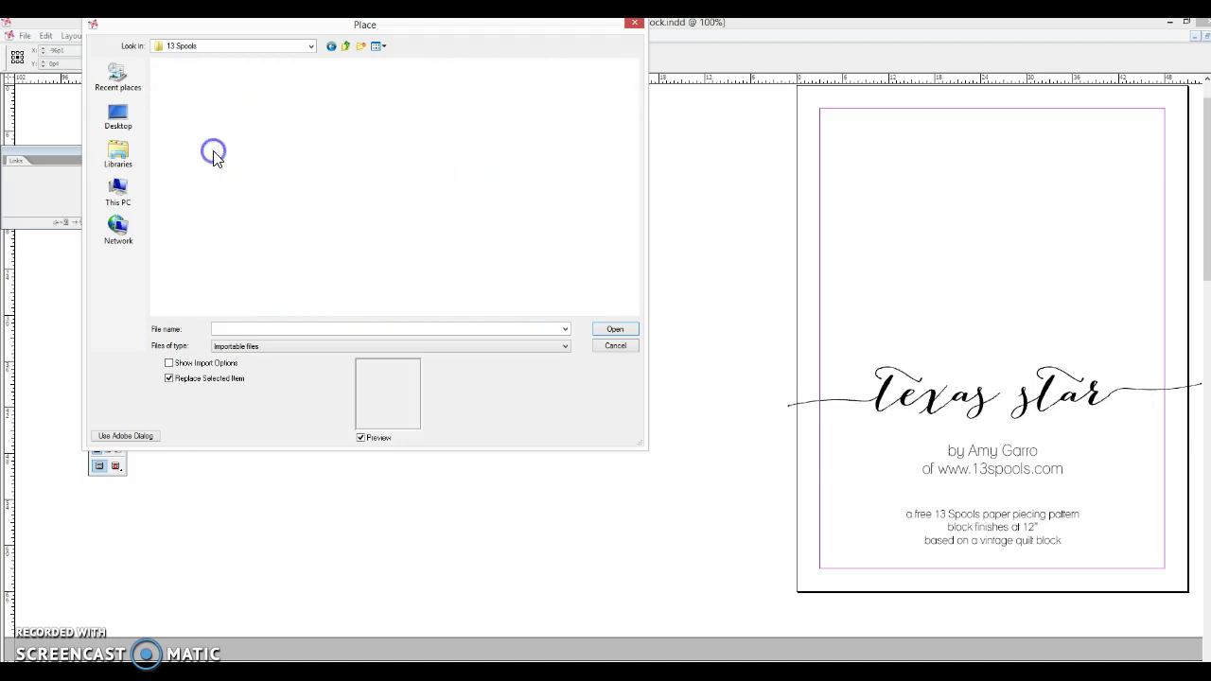
double_click(182, 99)
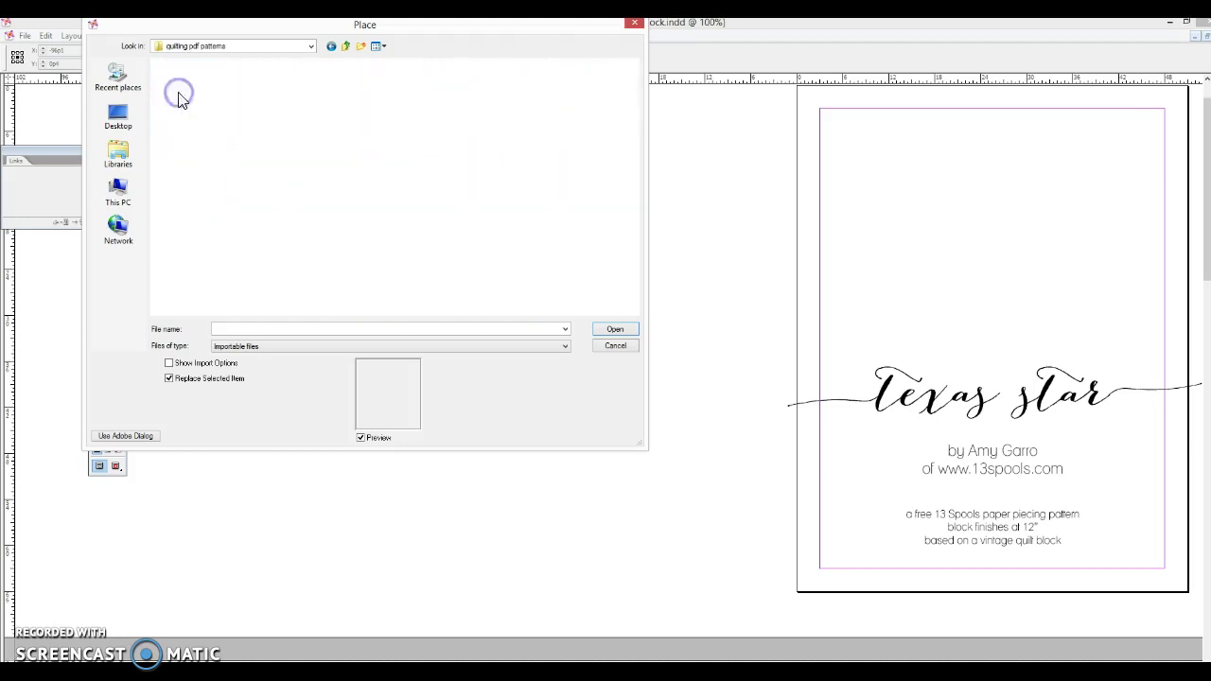
double_click(197, 79)
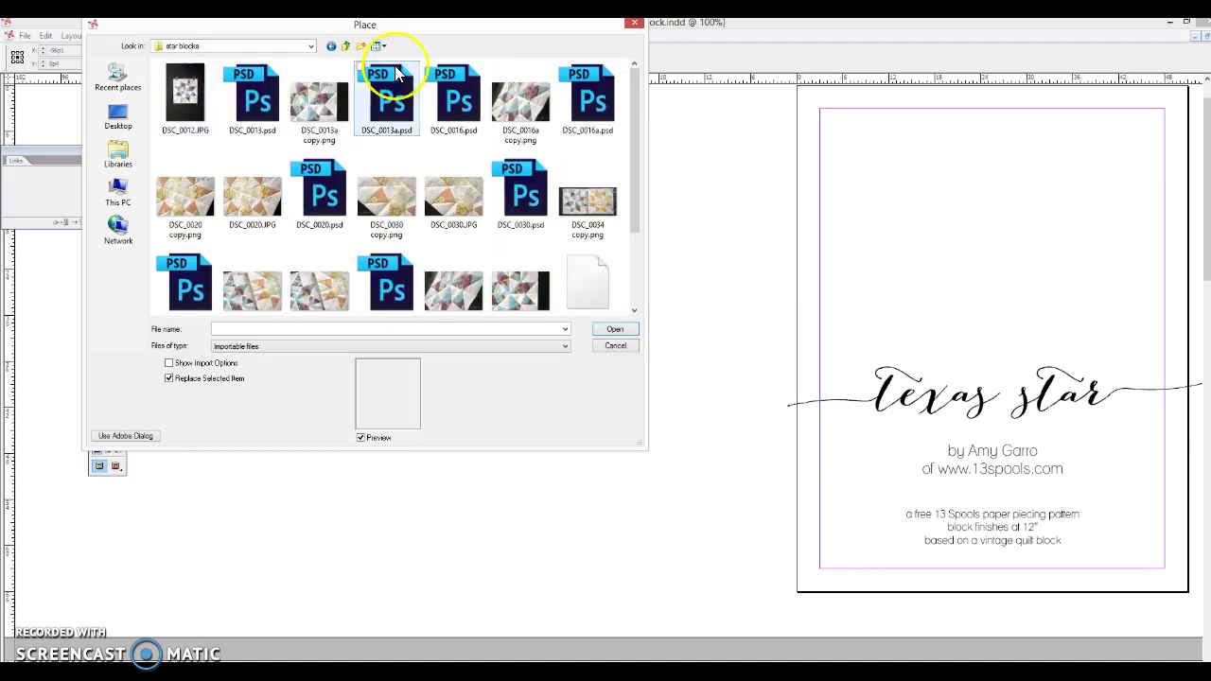
Place the photo DSC_0012.JPG and align its upper-left corner with that of the cover page.
click(206, 114)
double_click(206, 114)
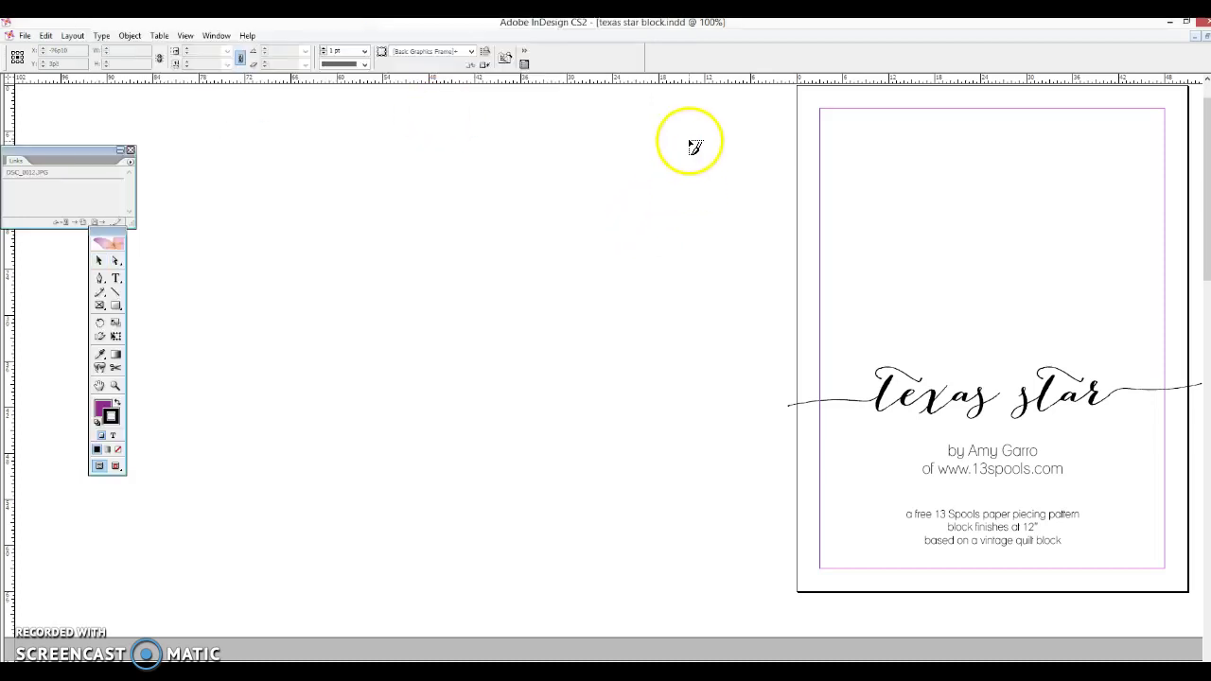
click(688, 142)
drag(766, 181, 837, 160)
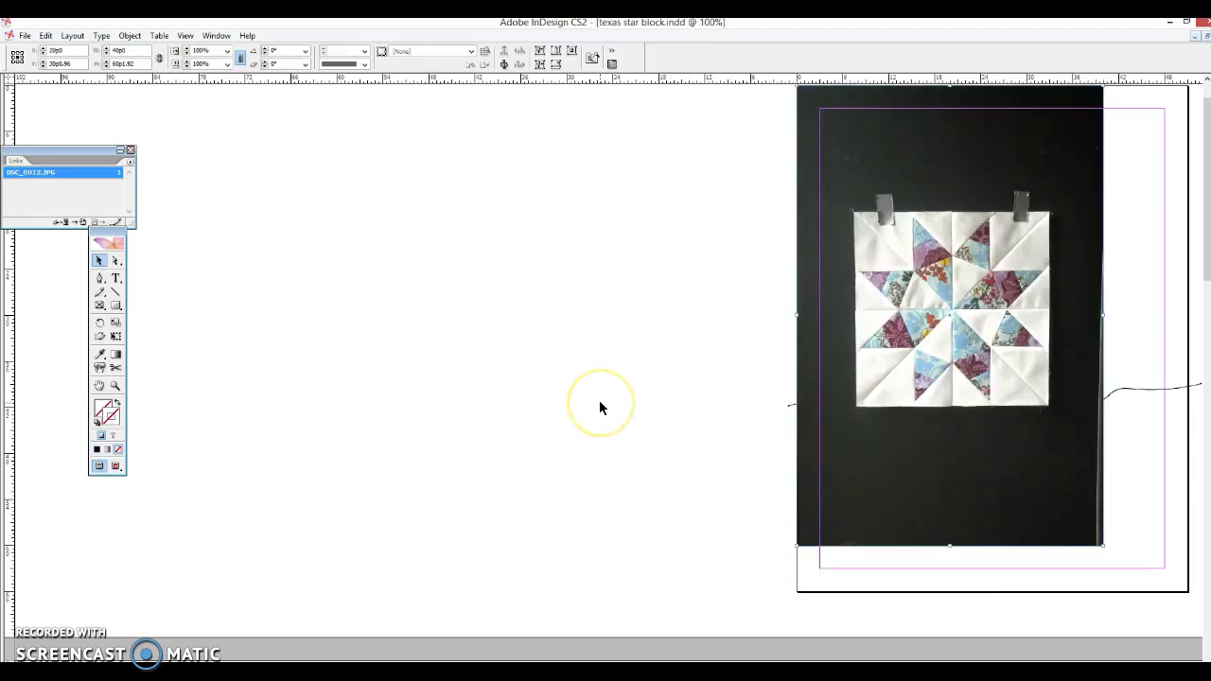
Scale the quilt block photo proportionally until it spans the cover page's full width of 51p0.
drag(562, 651, 664, 650)
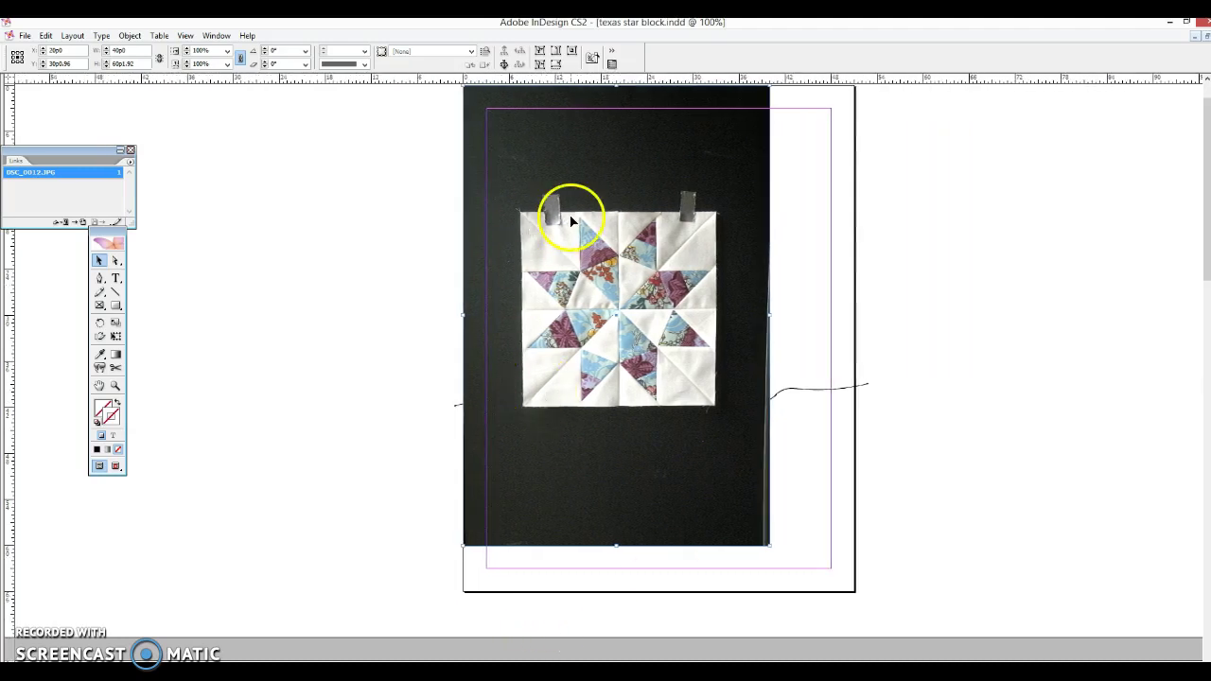
mouse_move(579, 156)
mouse_down()
mouse_move(631, 163)
mouse_move(630, 181)
mouse_move(575, 172)
mouse_up()
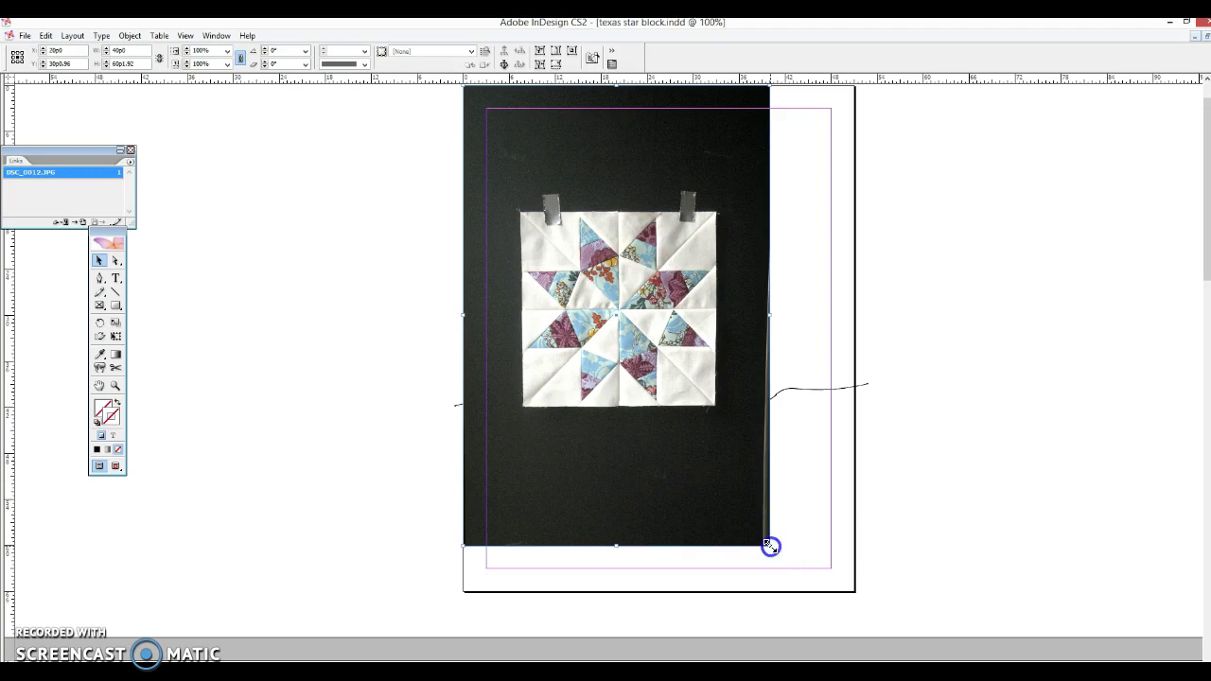
drag(770, 546, 922, 631)
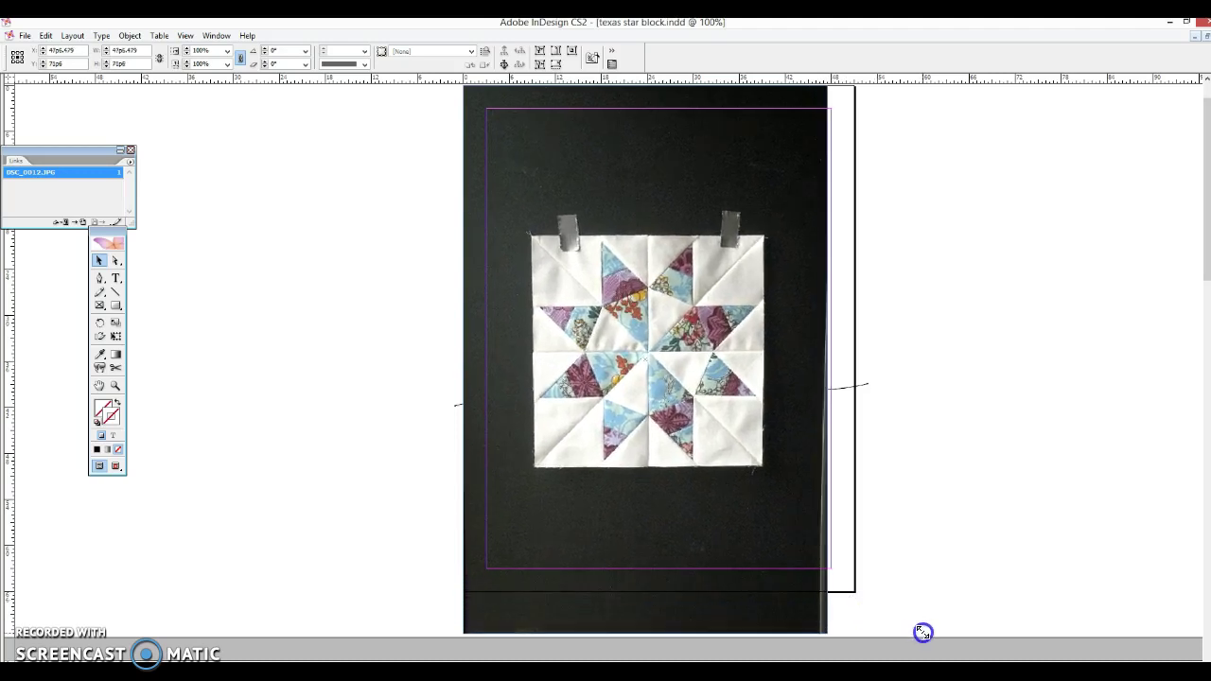
drag(827, 359, 856, 372)
click(878, 372)
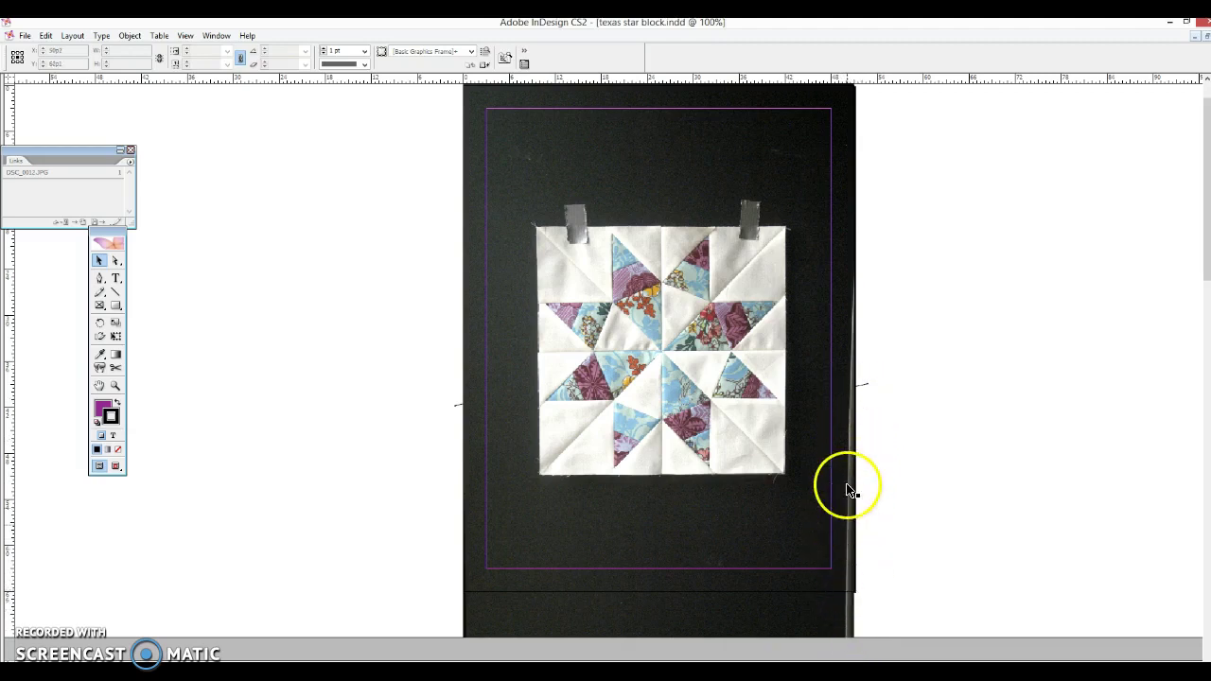
Enlarge the photo proportionally to 52p9 wide, past the page's right edge, and crop its frame back to the 51p0 page width.
click(837, 402)
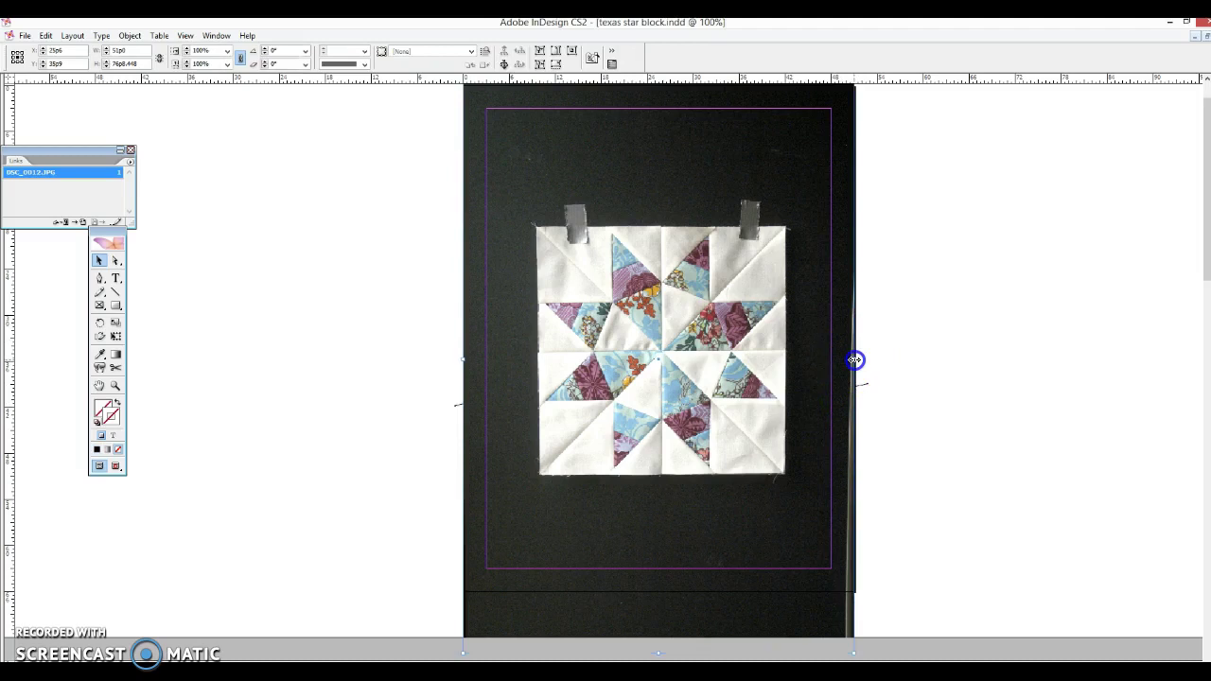
drag(863, 362, 868, 363)
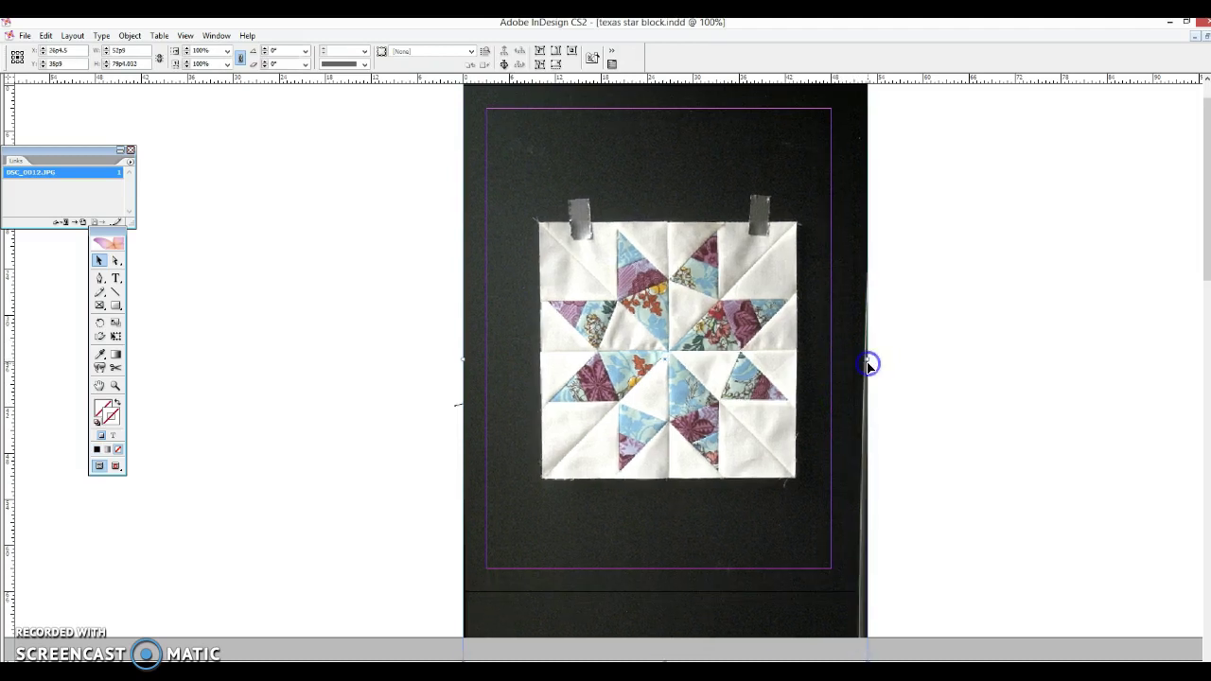
click(908, 381)
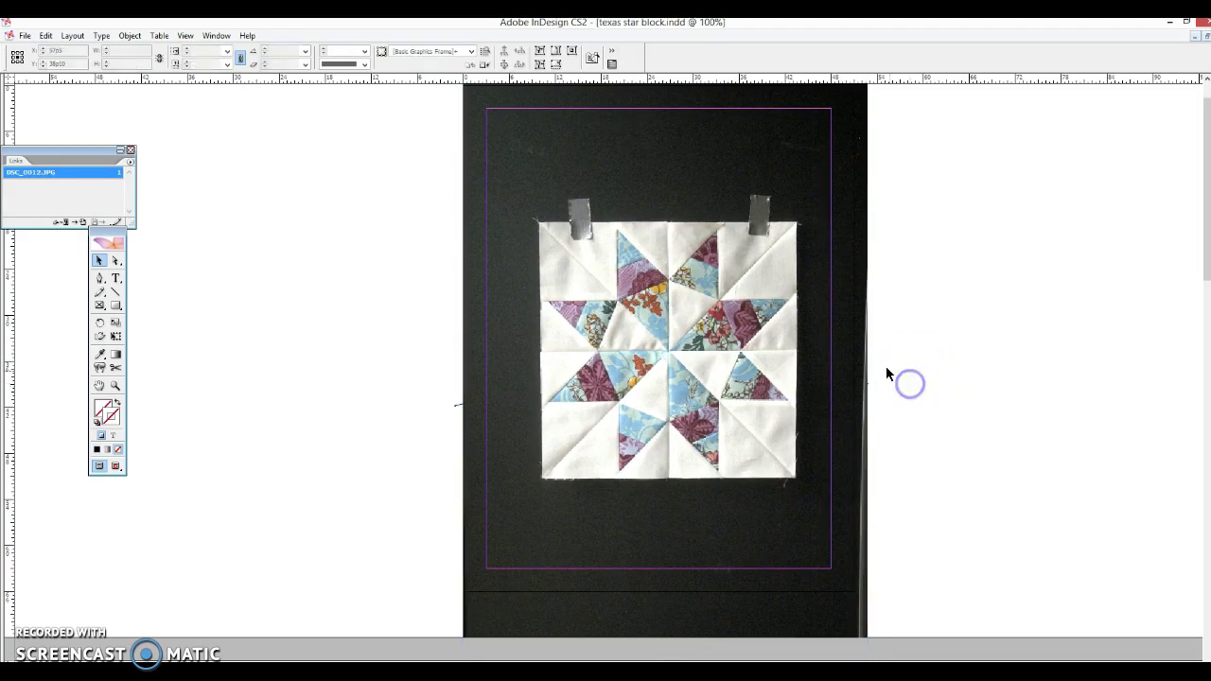
click(860, 361)
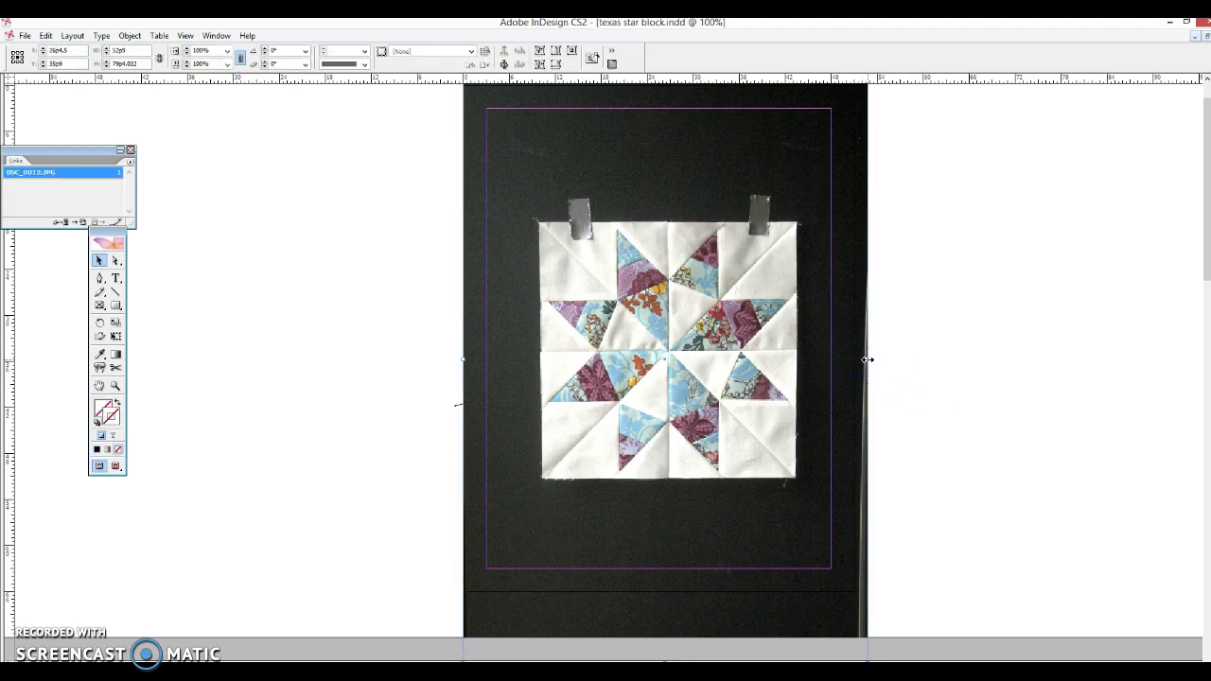
mouse_move(868, 360)
mouse_down()
mouse_move(907, 359)
mouse_move(821, 363)
mouse_move(855, 359)
mouse_up()
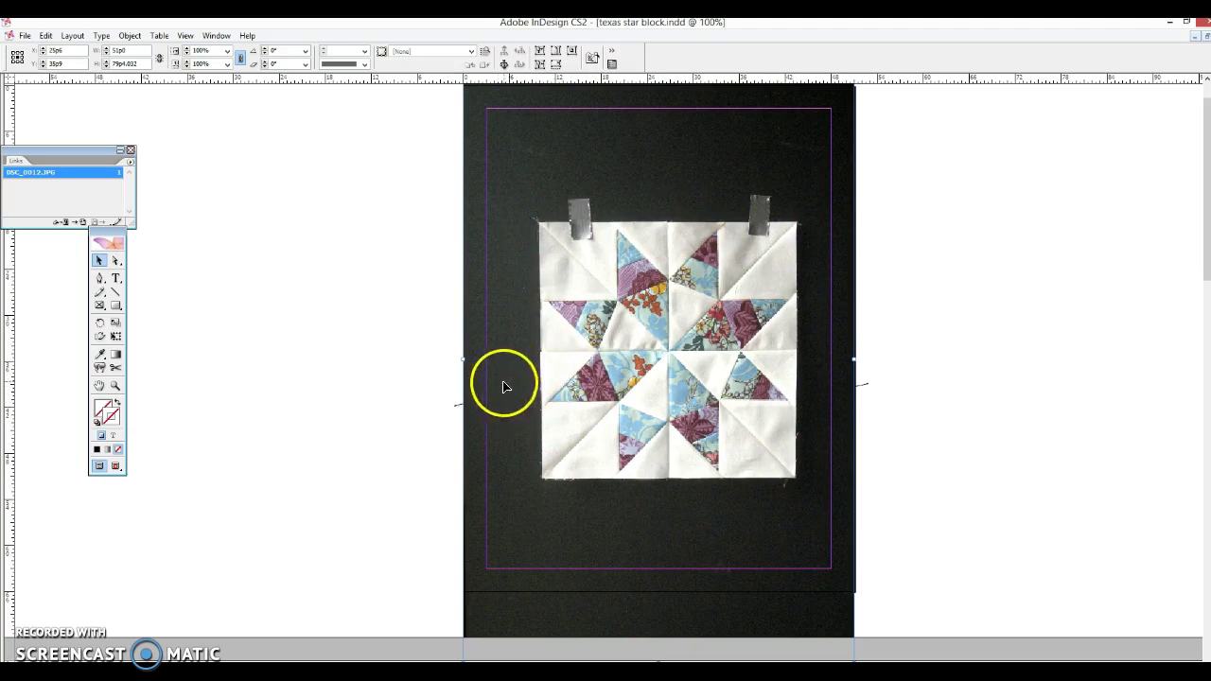
Enlarge the photo proportionally to 53p9 wide, extending past the page's left edge, and send it to the back of the stacking order.
click(464, 357)
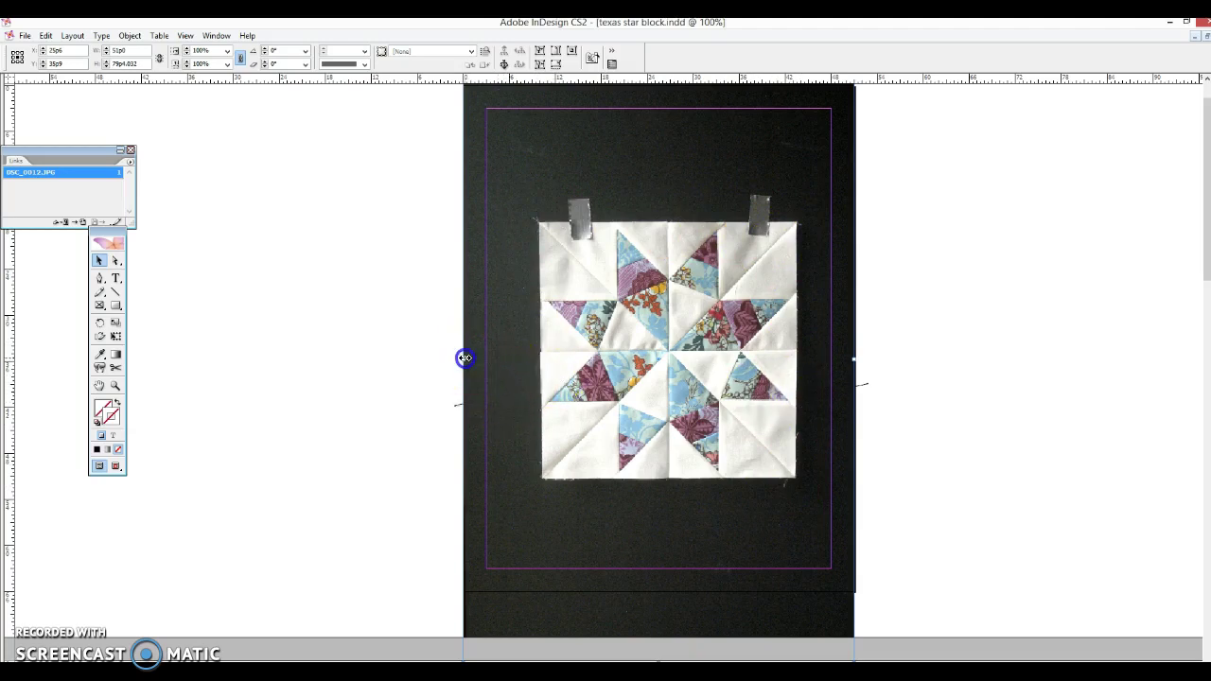
drag(465, 358, 442, 362)
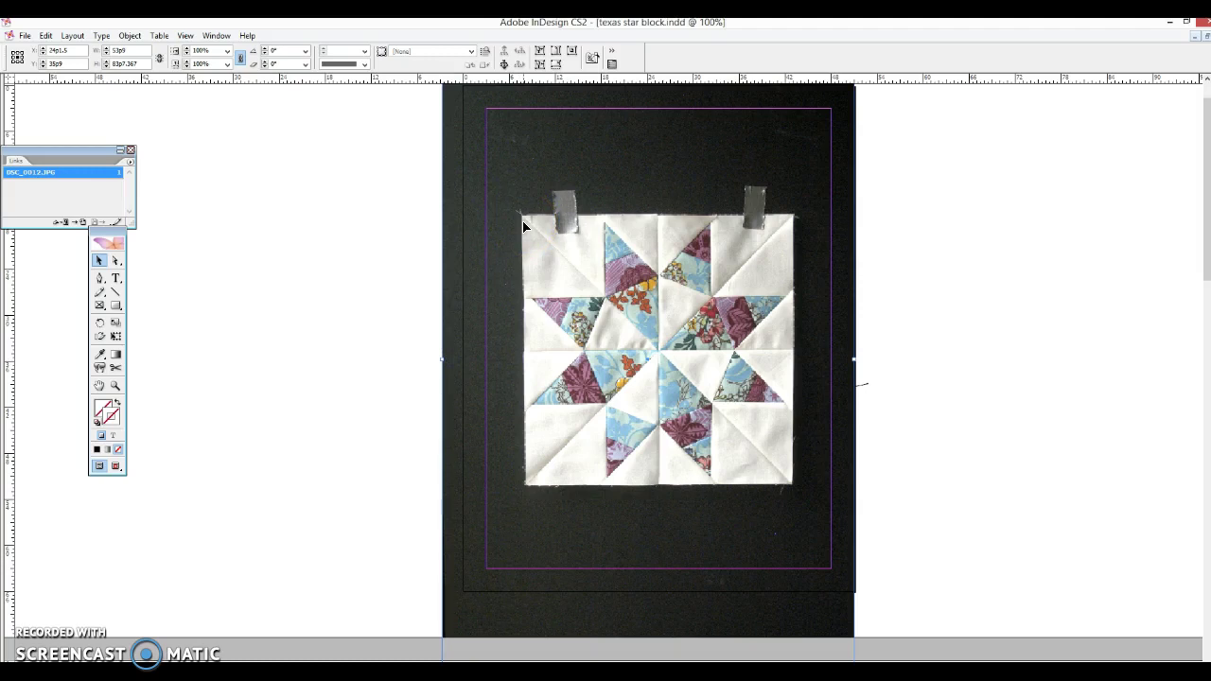
click(125, 38)
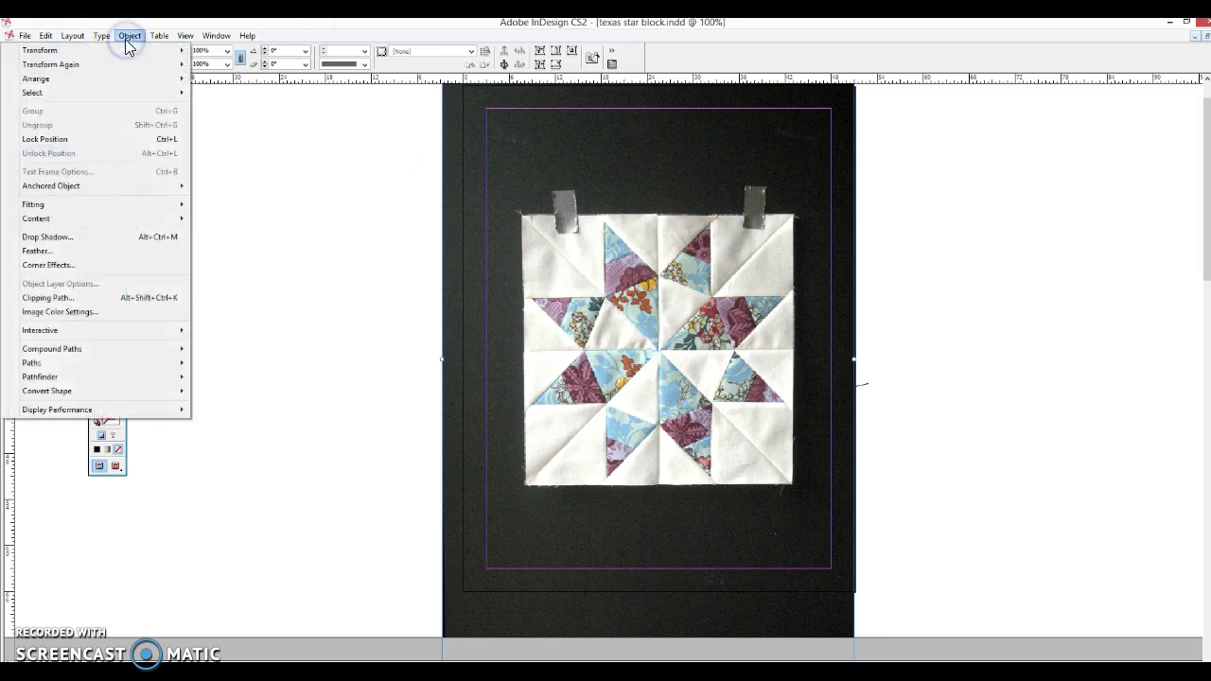
click(147, 79)
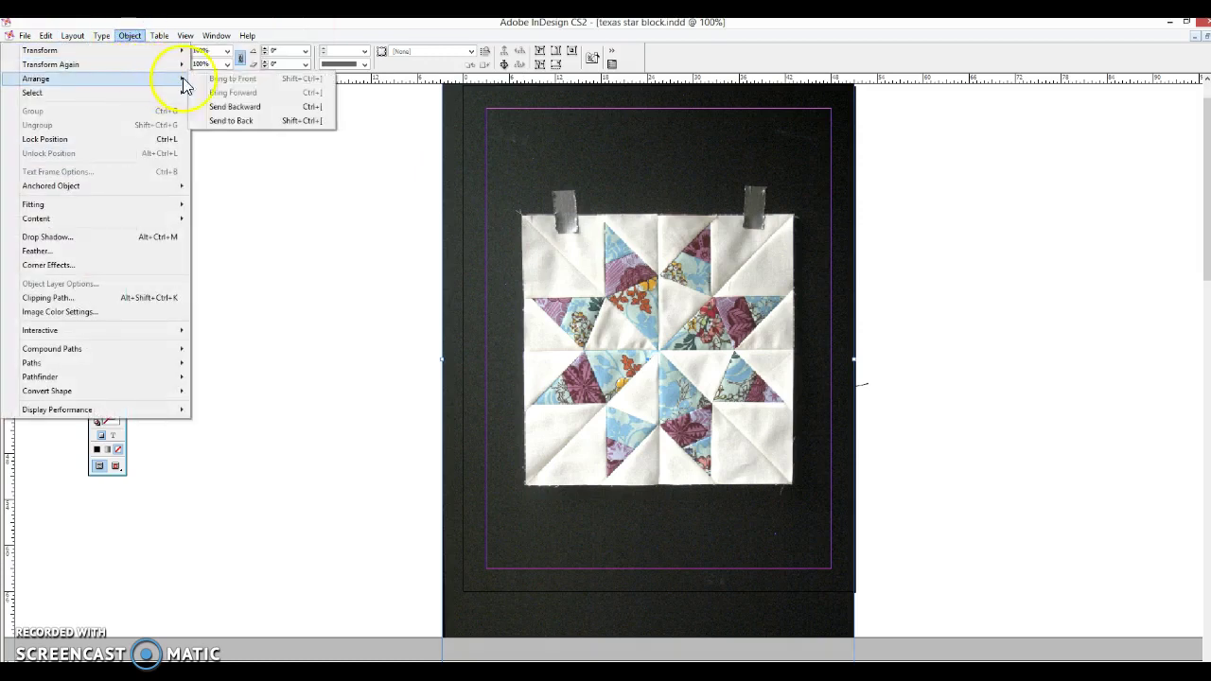
click(225, 121)
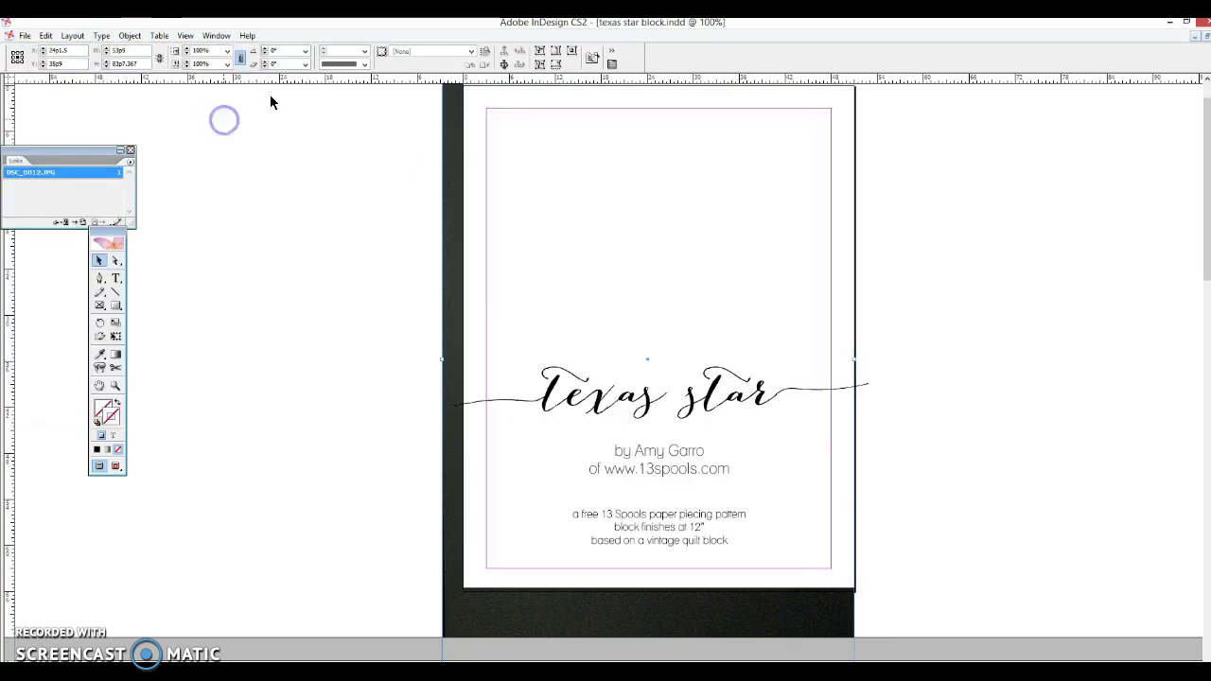
Delete the white background rectangle that covers the photo on the cover page.
click(319, 367)
click(532, 298)
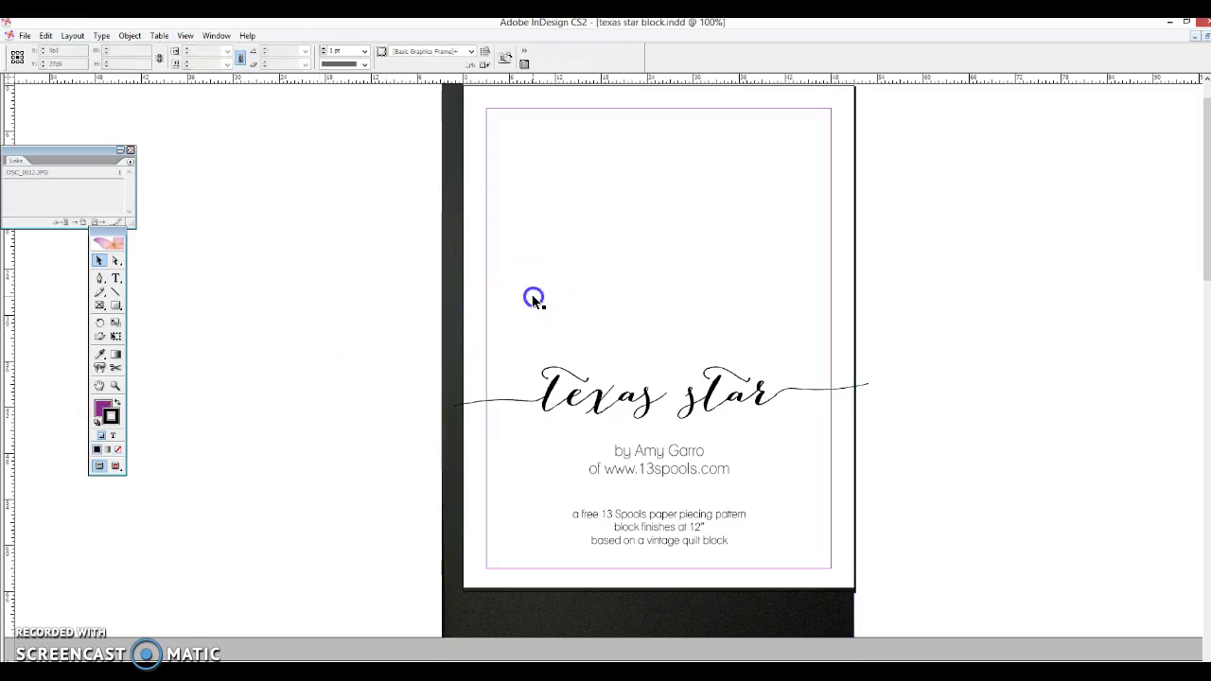
key(Delete)
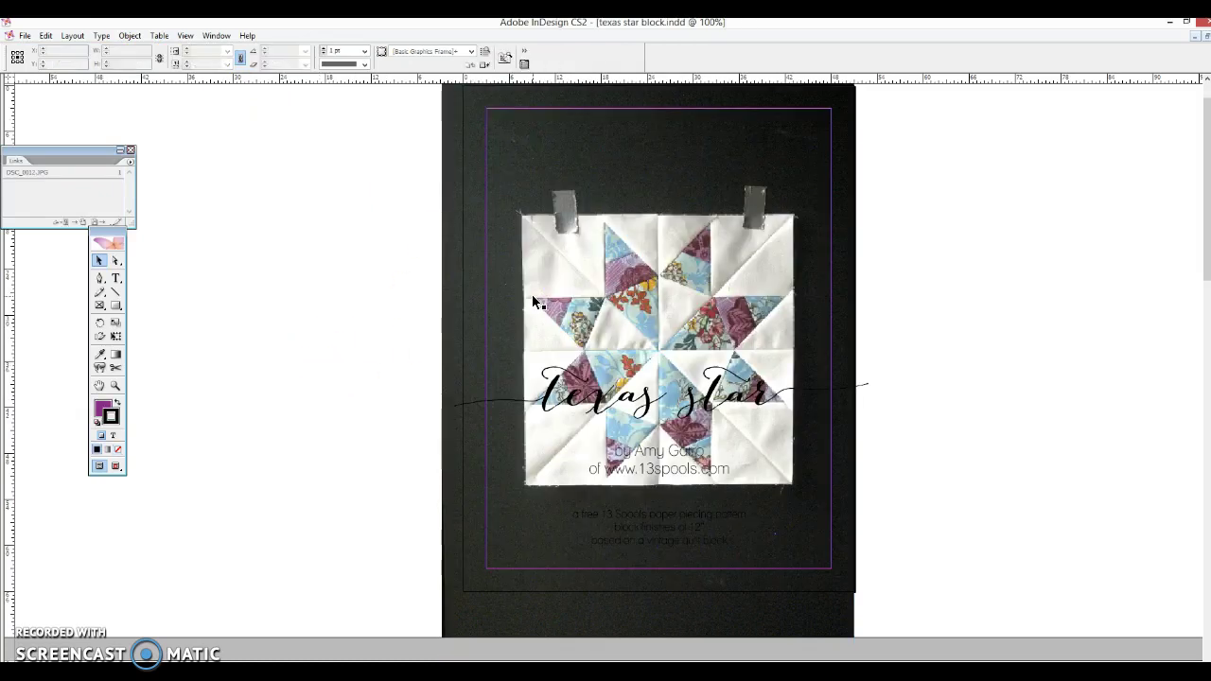
click(116, 278)
click(320, 280)
click(476, 341)
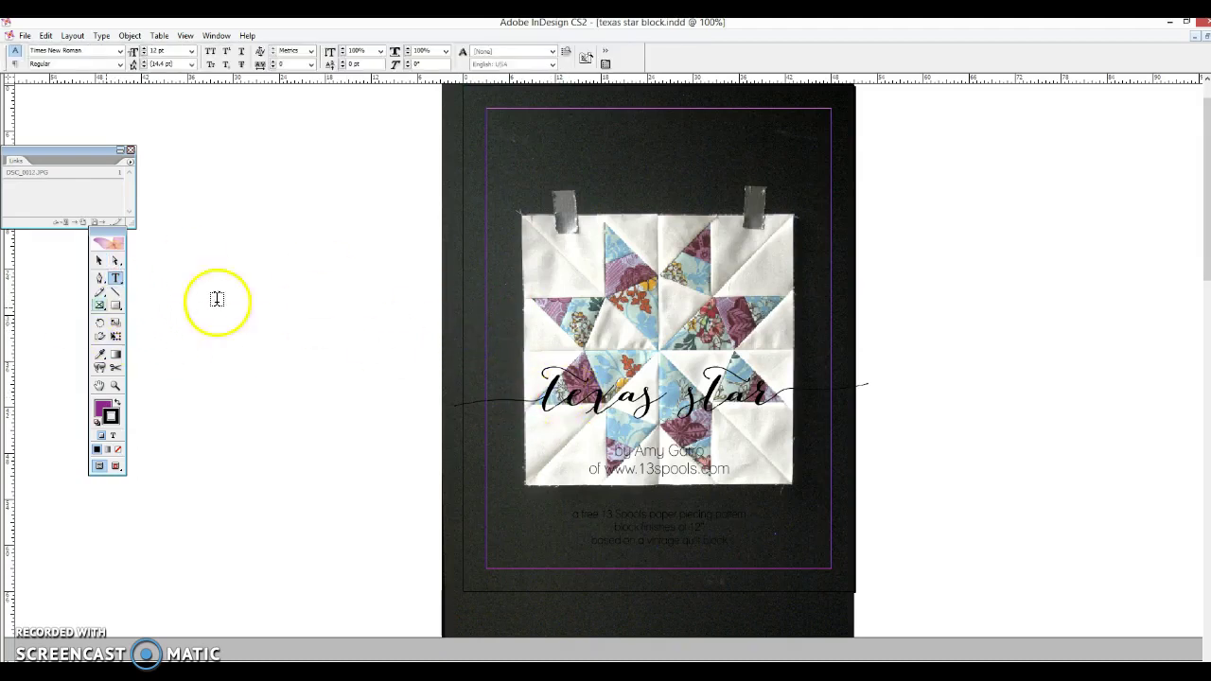
Move the quilt block photo straight up until its lower edge meets the bottom edge of the cover page.
click(98, 261)
click(259, 306)
click(463, 567)
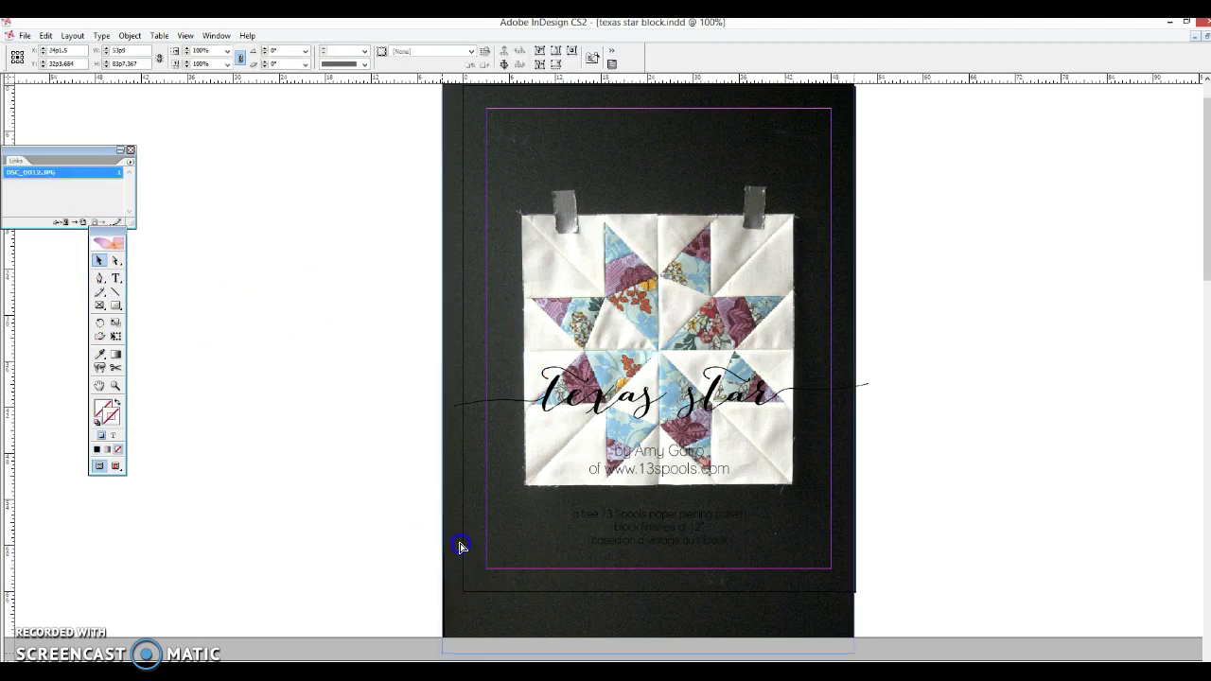
key(Up)
key(Up)
key(Up)
key(Up)
key(Up)
key(Up)
key(Up)
key(Up)
key(Up)
key(Up)
key(Up)
key(Up)
key(Up)
key(Up)
key(Up)
key(Up)
key(Up)
key(Up)
key(Up)
key(Up)
key(Up)
key(Up)
key(Up)
key(Up)
key(Up)
key(Up)
key(Up)
key(Up)
key(Up)
key(Up)
key(Up)
key(Up)
key(Up)
key(Up)
key(Up)
key(Up)
key(Up)
drag(461, 539, 463, 501)
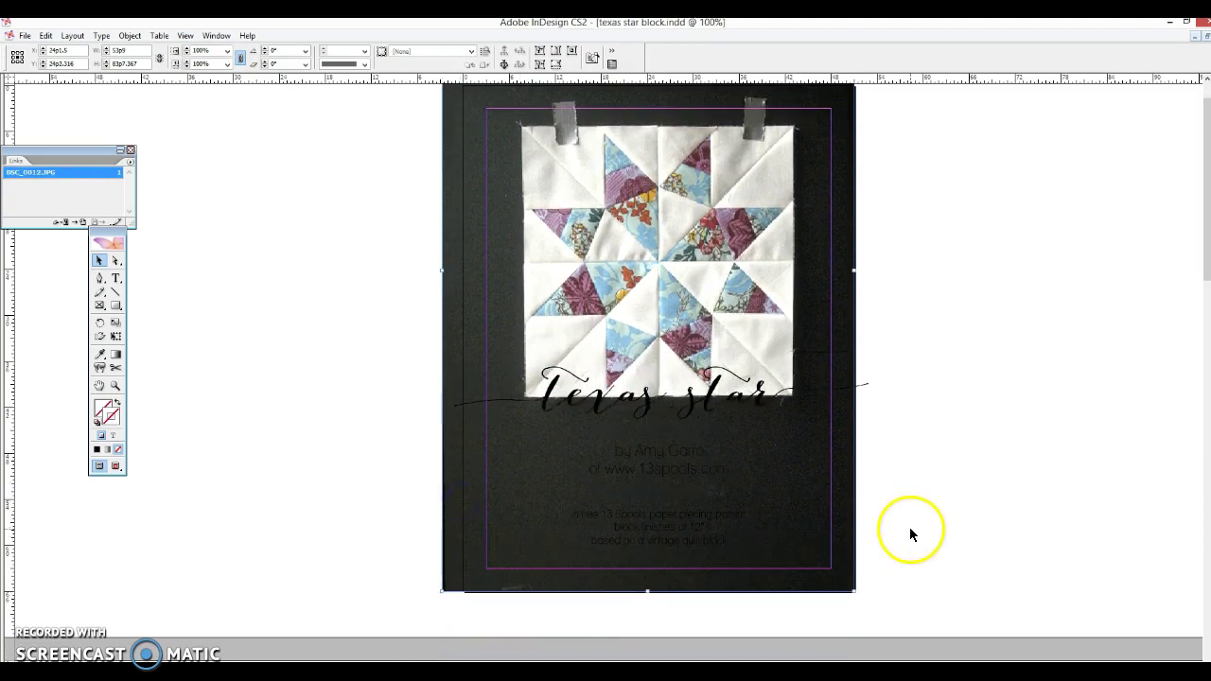
Try to whiten the "texas star" title by giving its text a stroke with a 0% black tint, and set the stroke back to none.
click(115, 278)
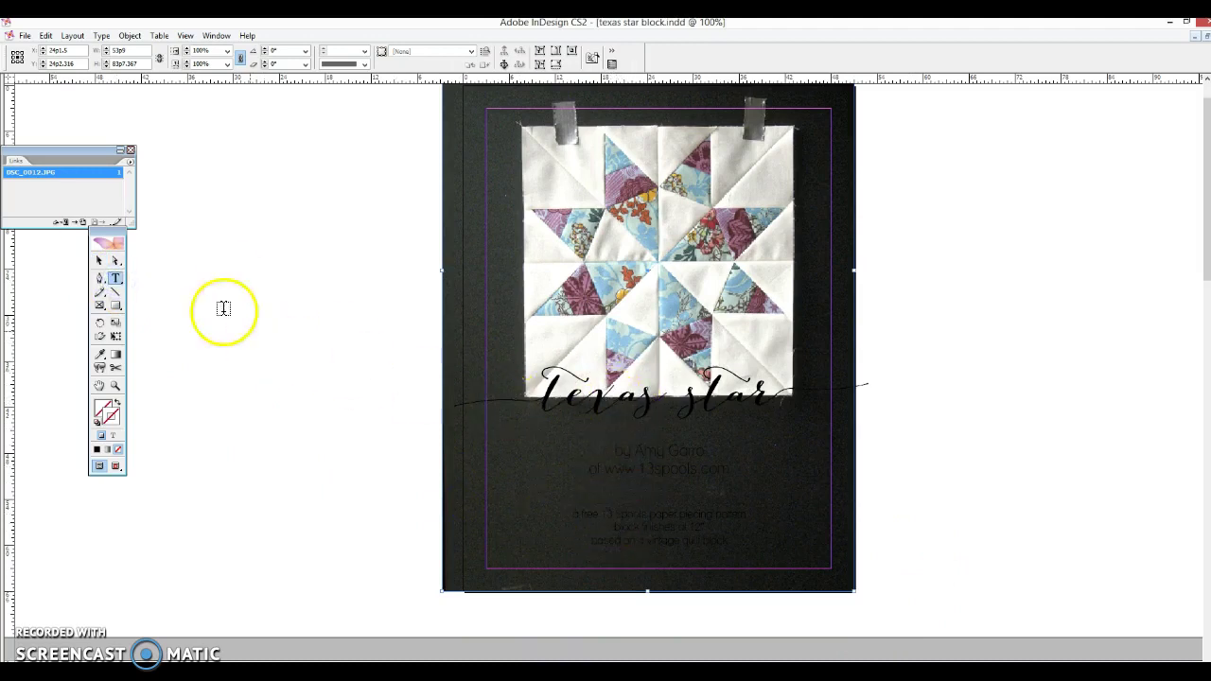
click(100, 260)
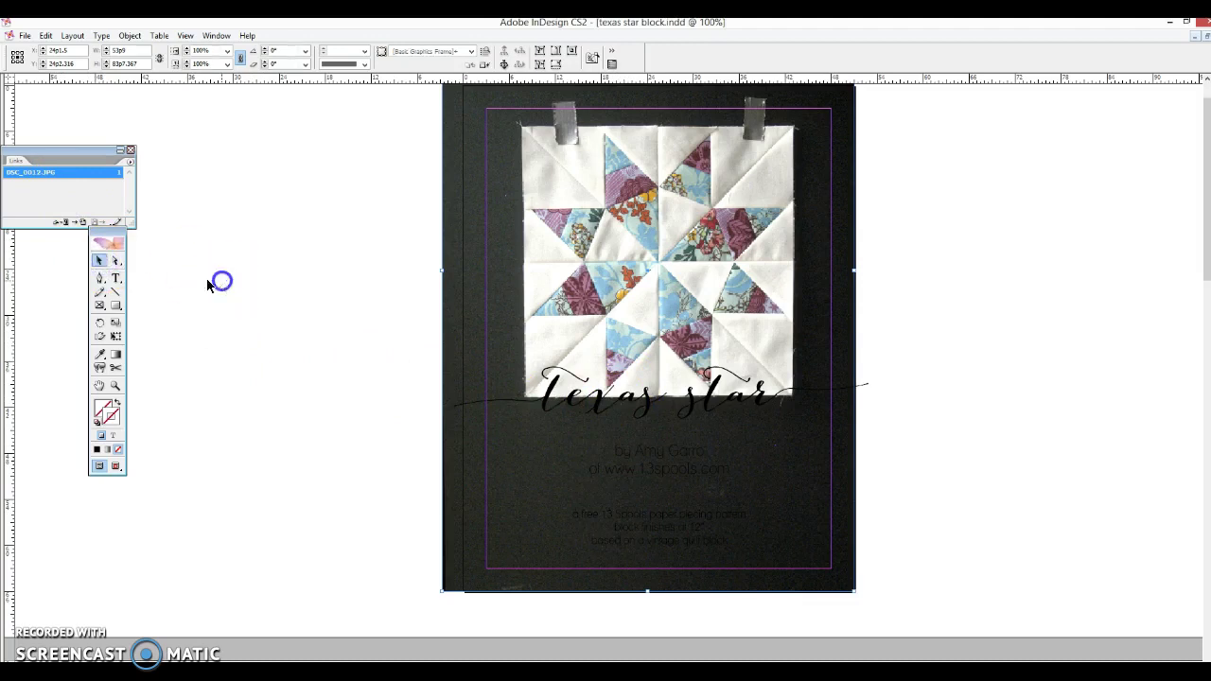
click(223, 281)
click(114, 278)
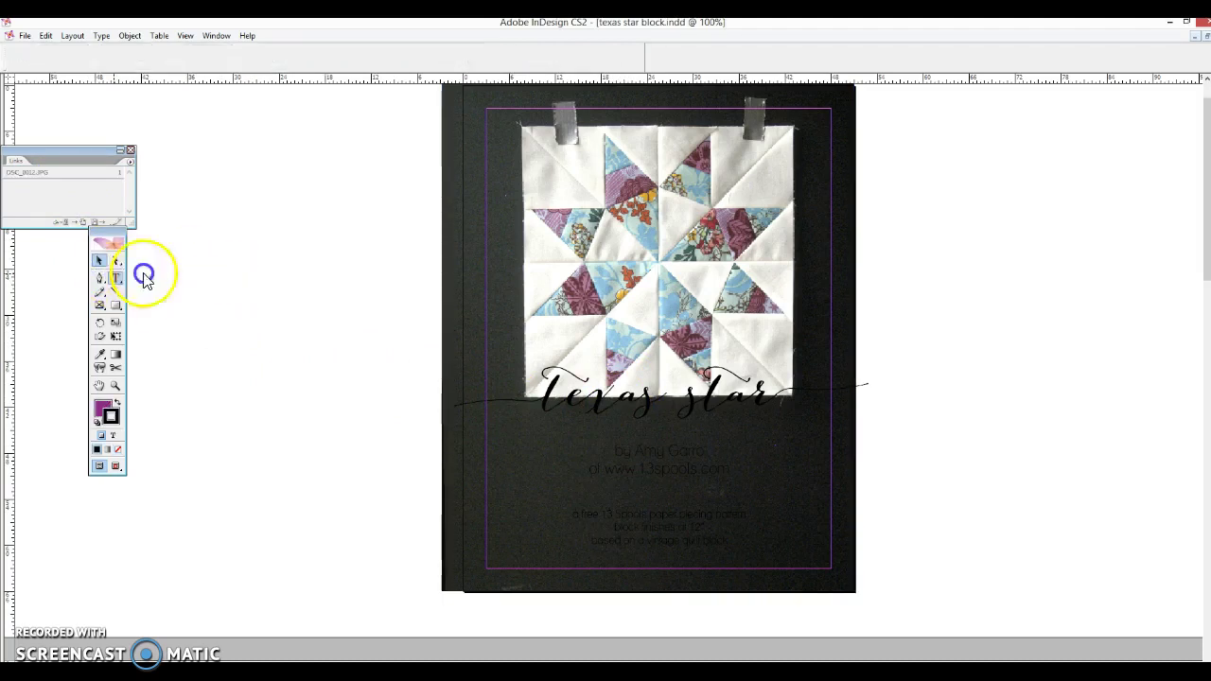
click(579, 406)
key(ctrl+a)
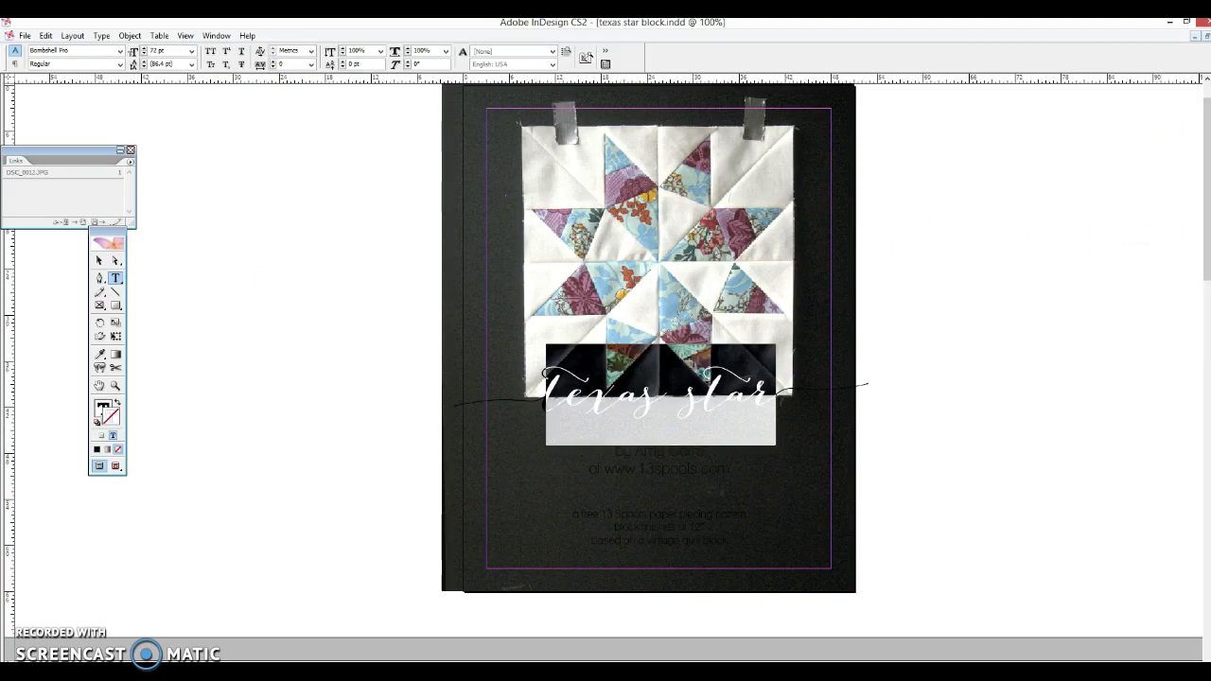
click(1209, 180)
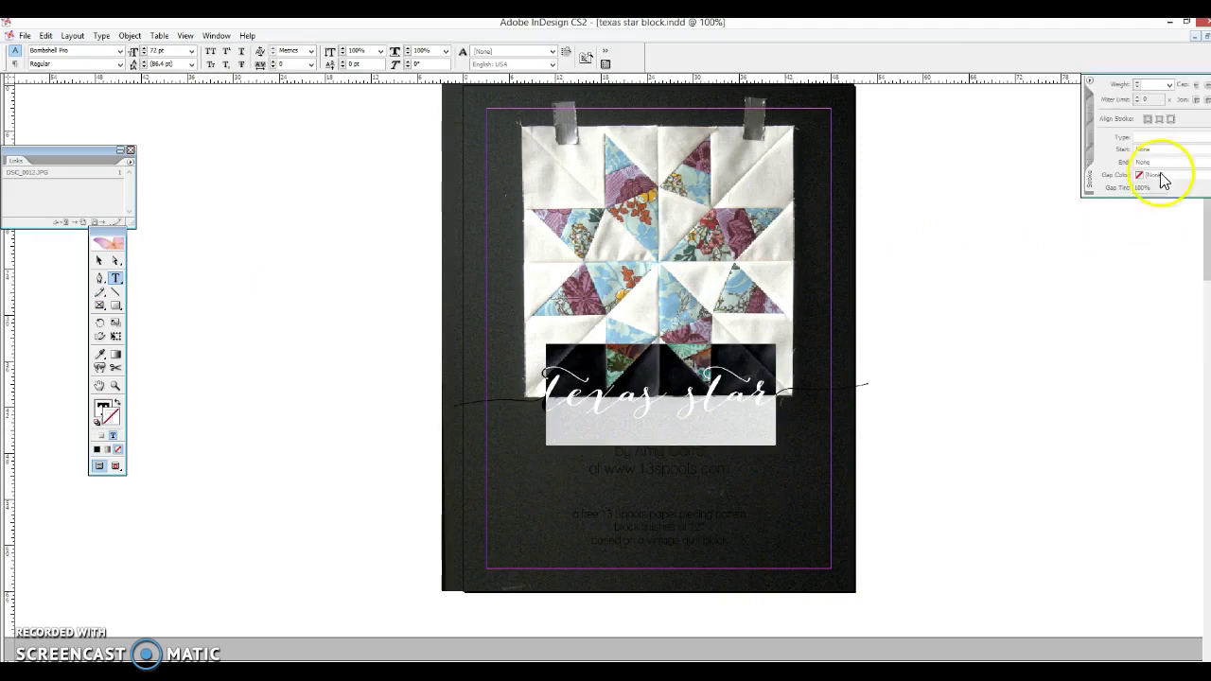
click(1089, 157)
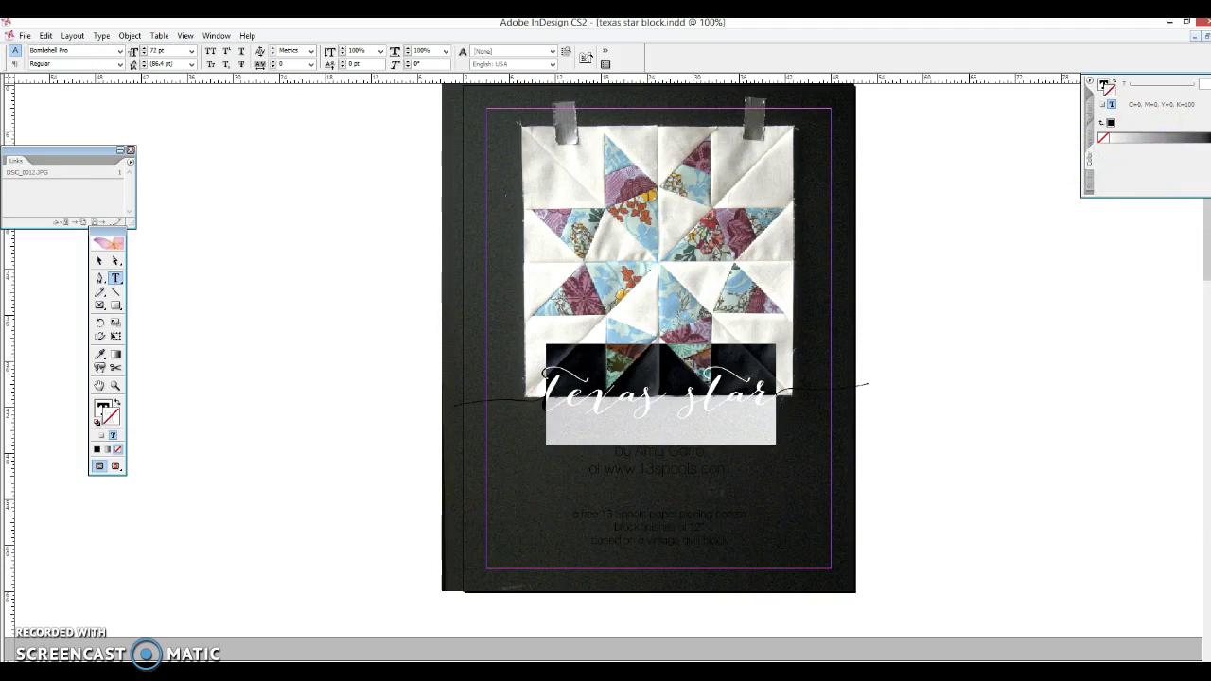
click(1111, 138)
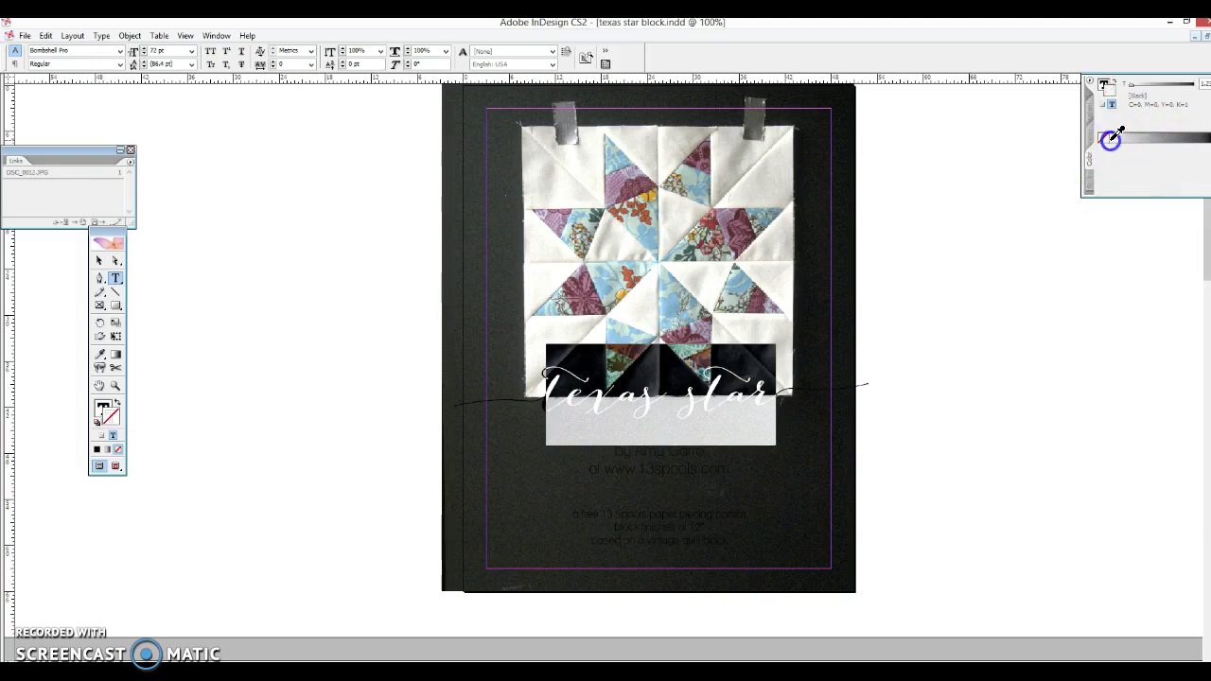
click(1106, 140)
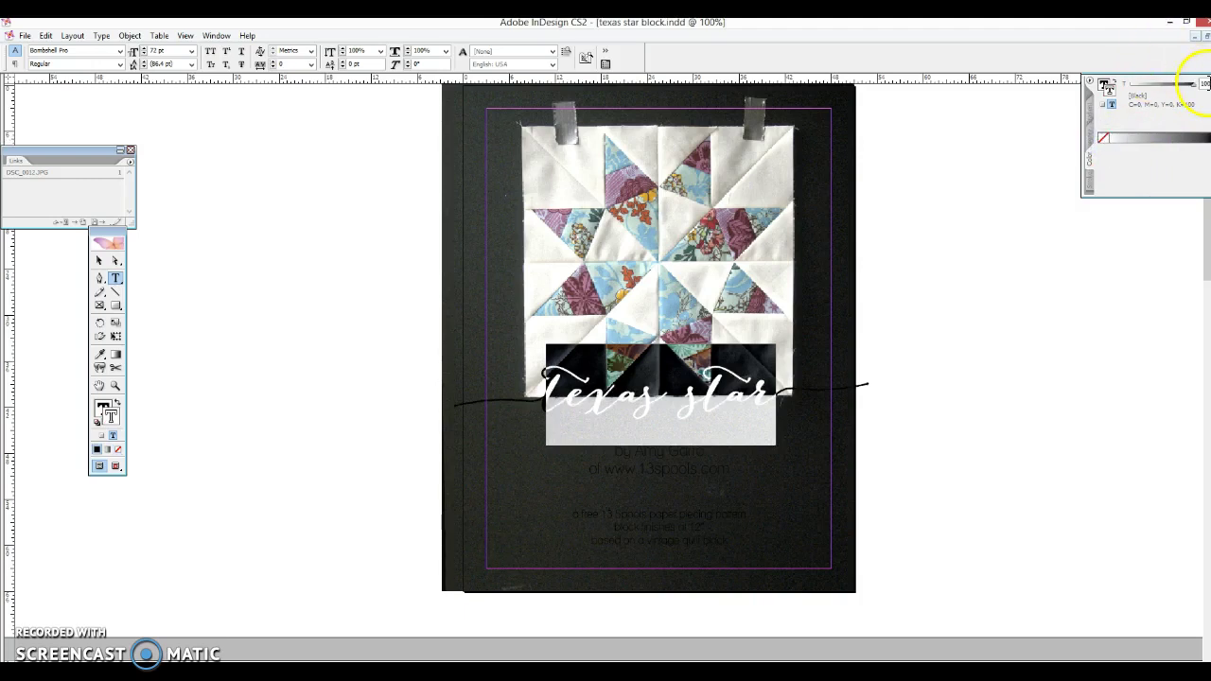
click(1199, 87)
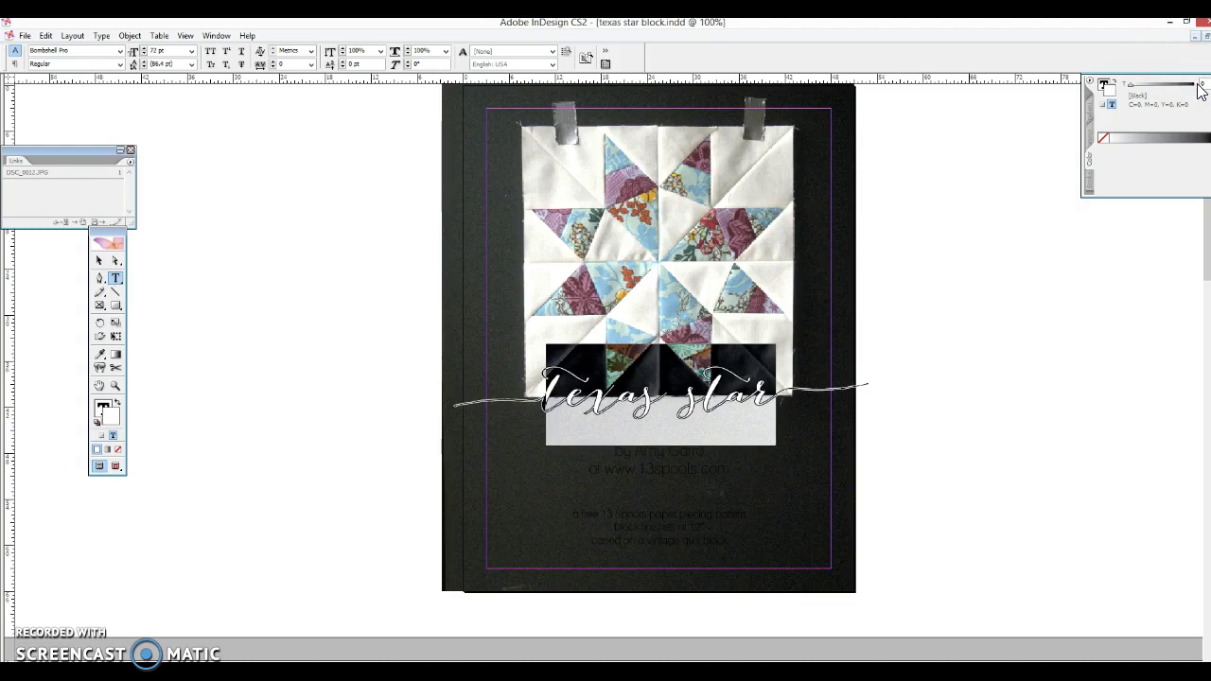
click(1114, 83)
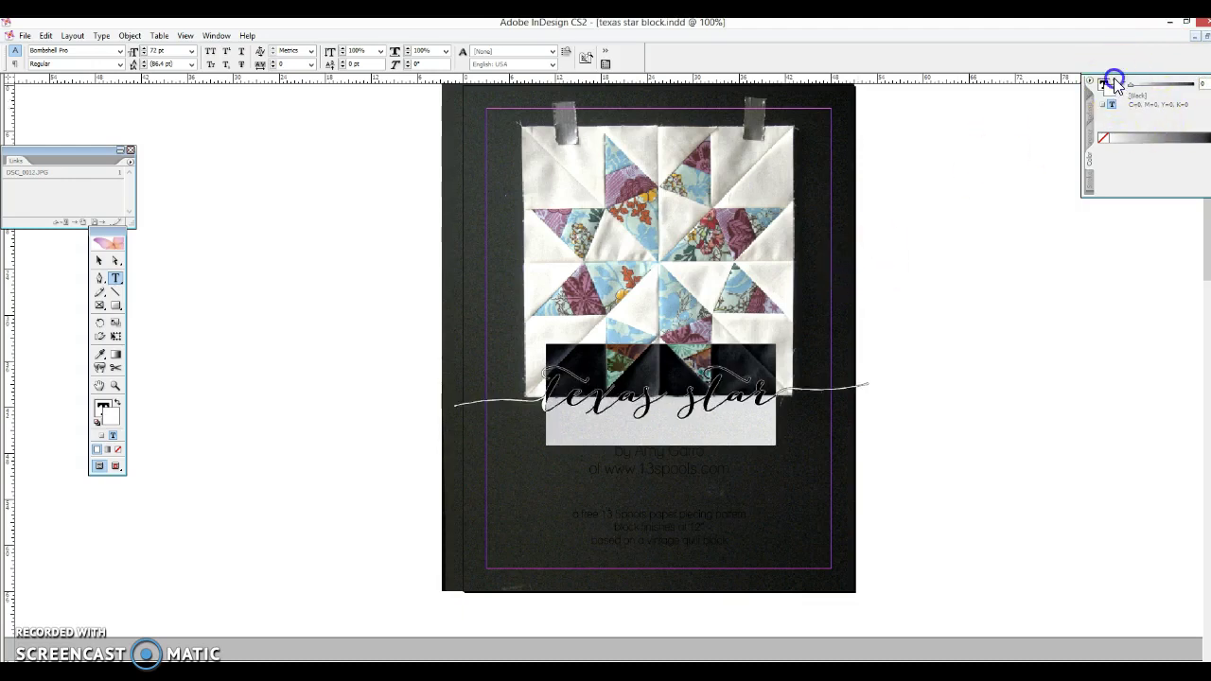
click(1114, 83)
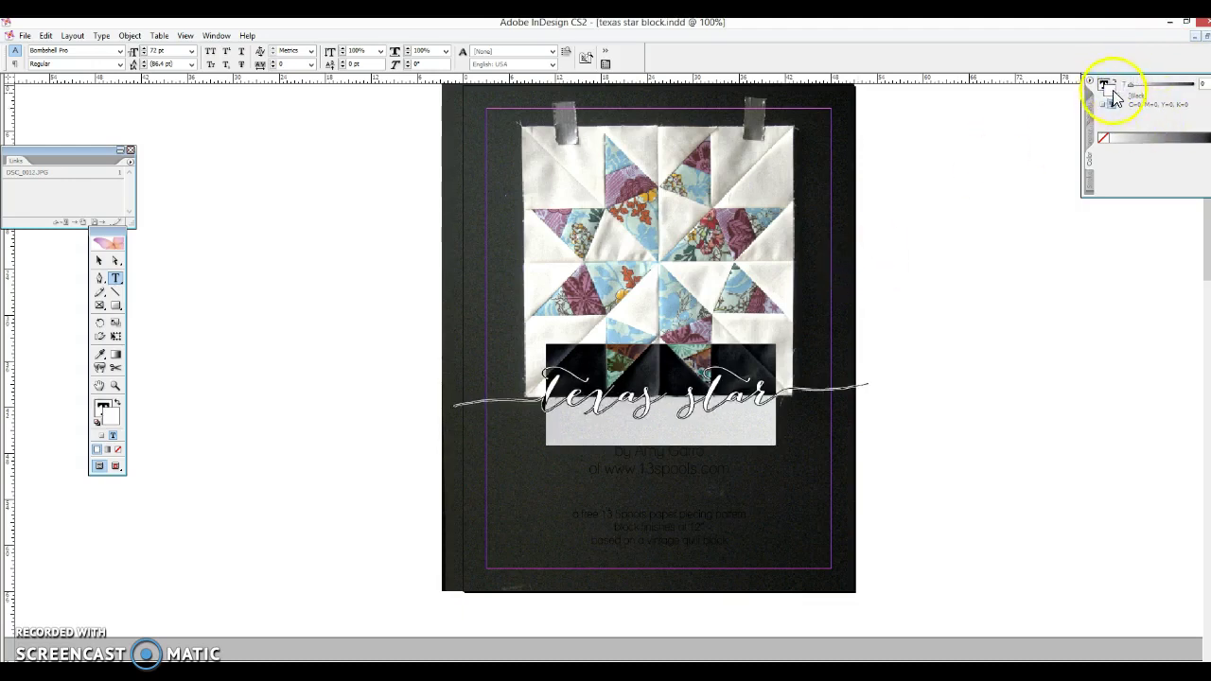
click(1103, 139)
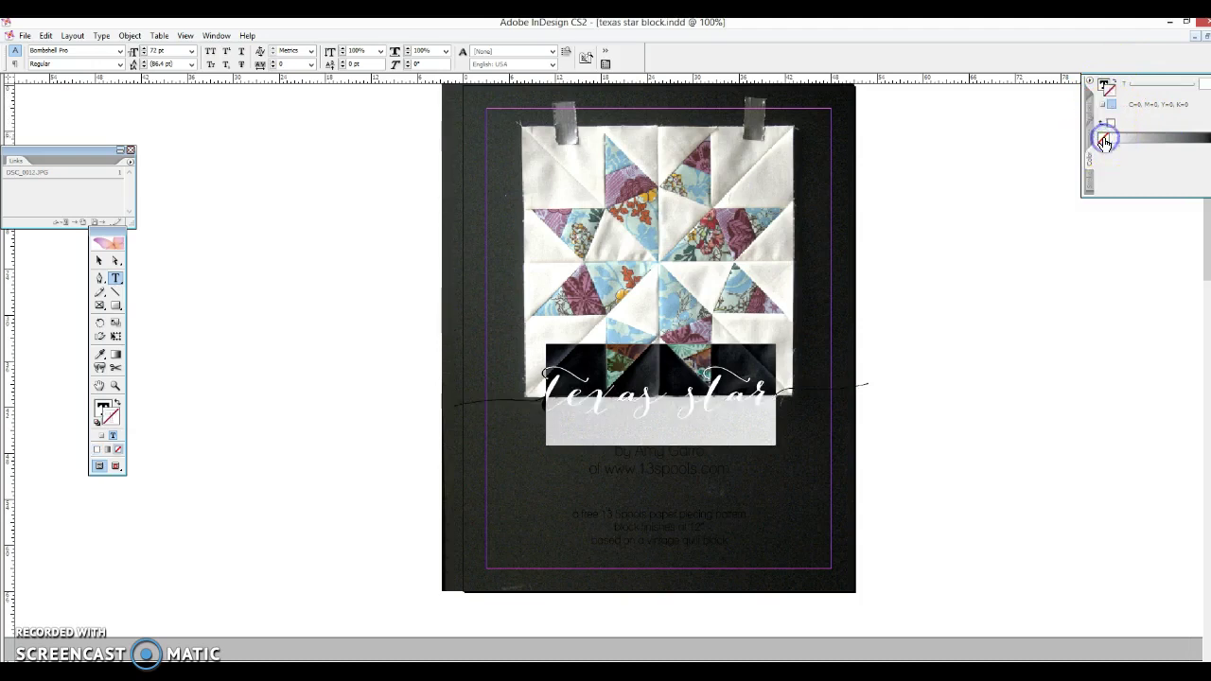
Make the "texas star" title text white by setting its fill to a 0% black tint.
click(635, 479)
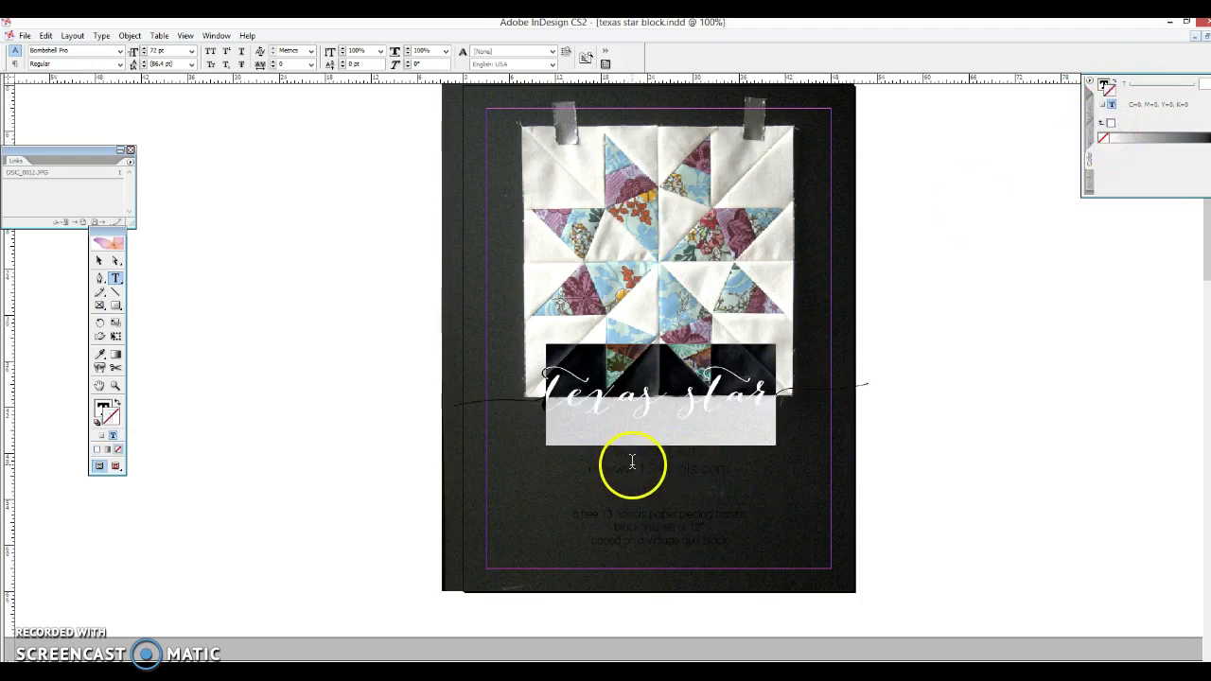
click(616, 402)
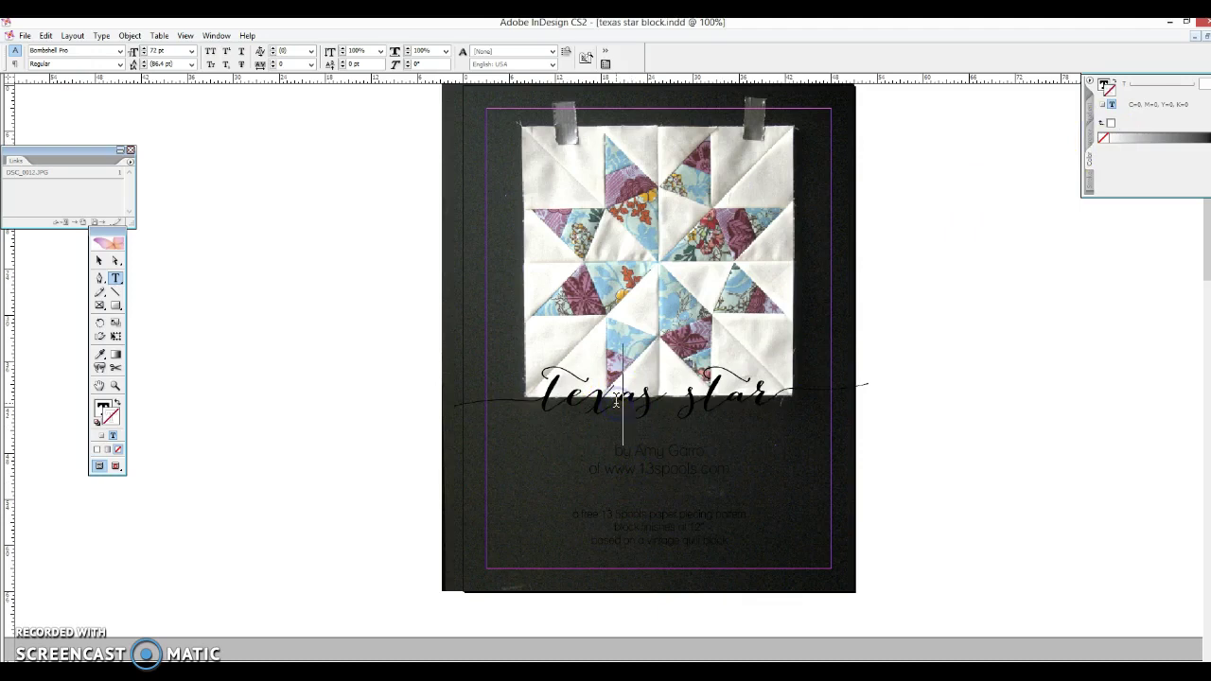
triple_click(616, 402)
click(1112, 87)
click(1112, 87)
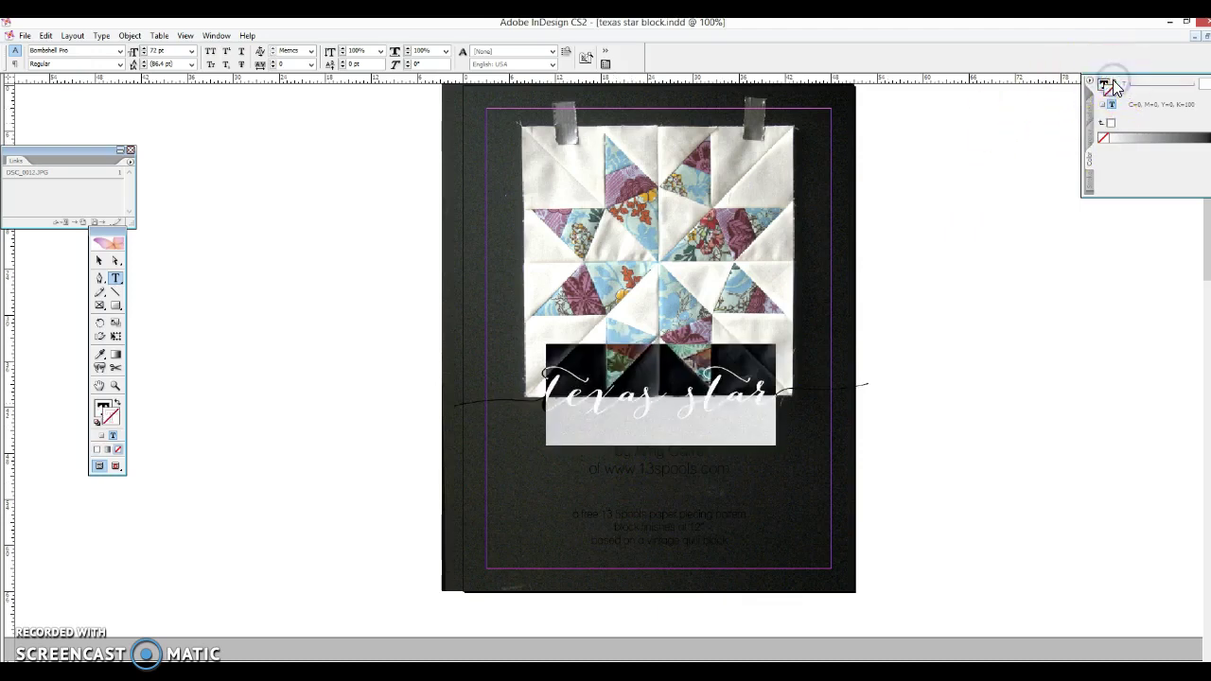
click(1107, 86)
click(1104, 86)
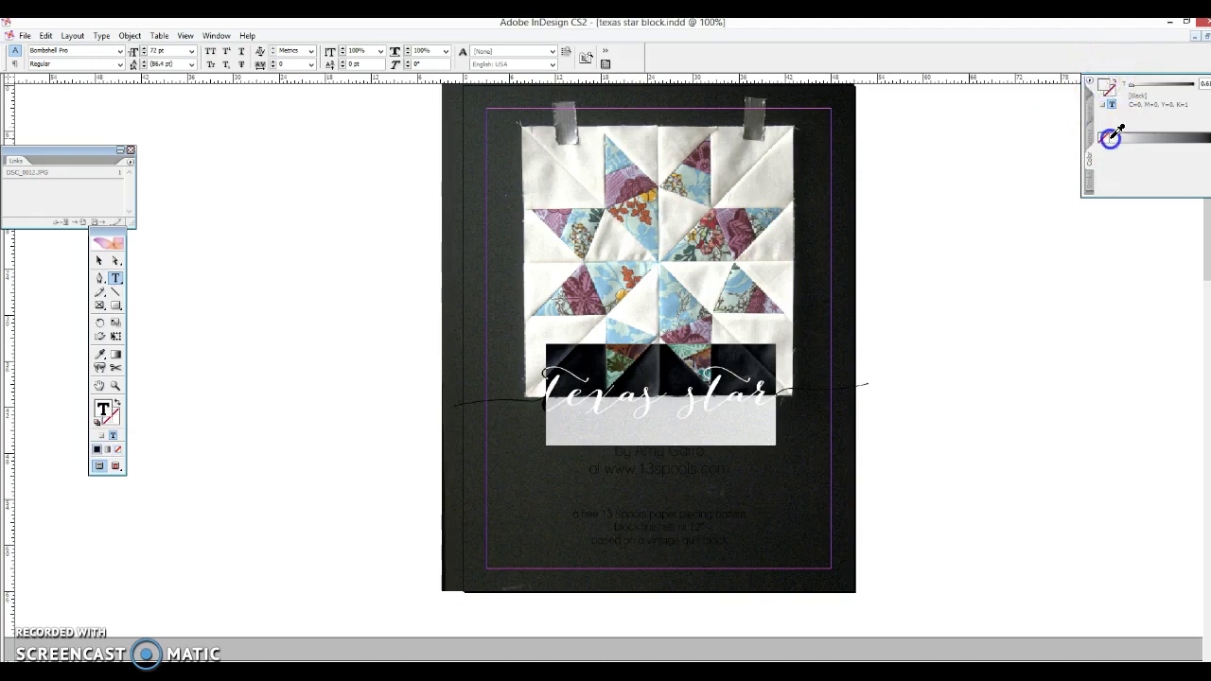
click(1112, 137)
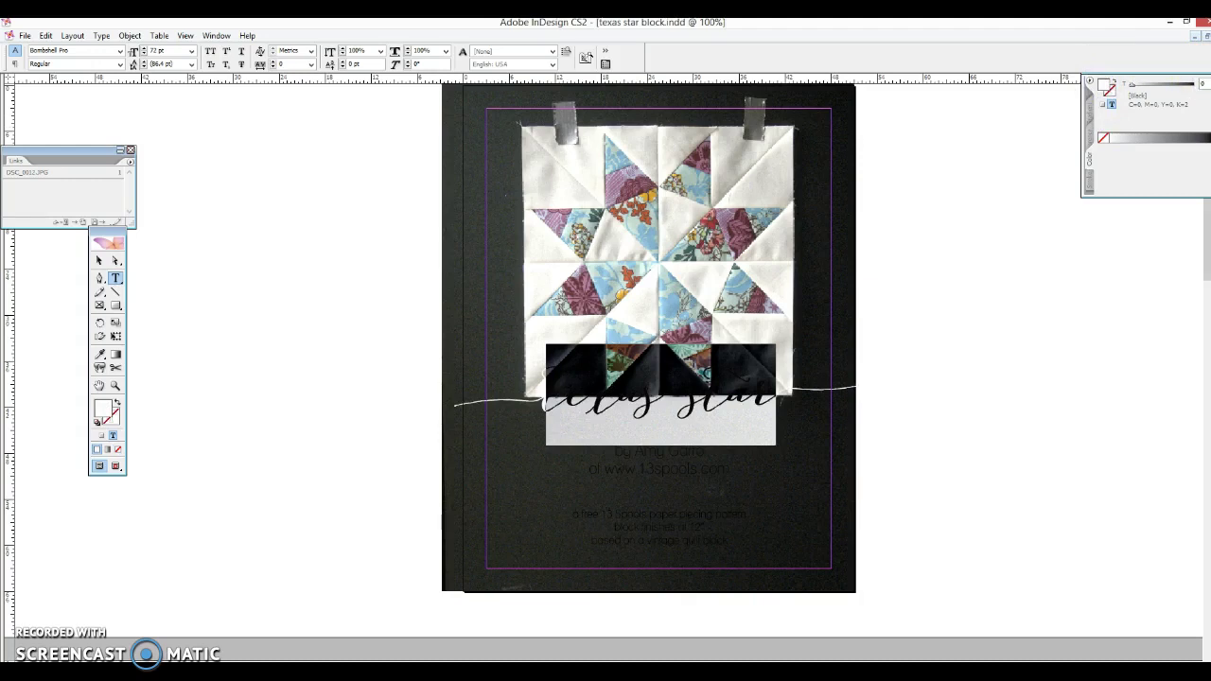
click(683, 413)
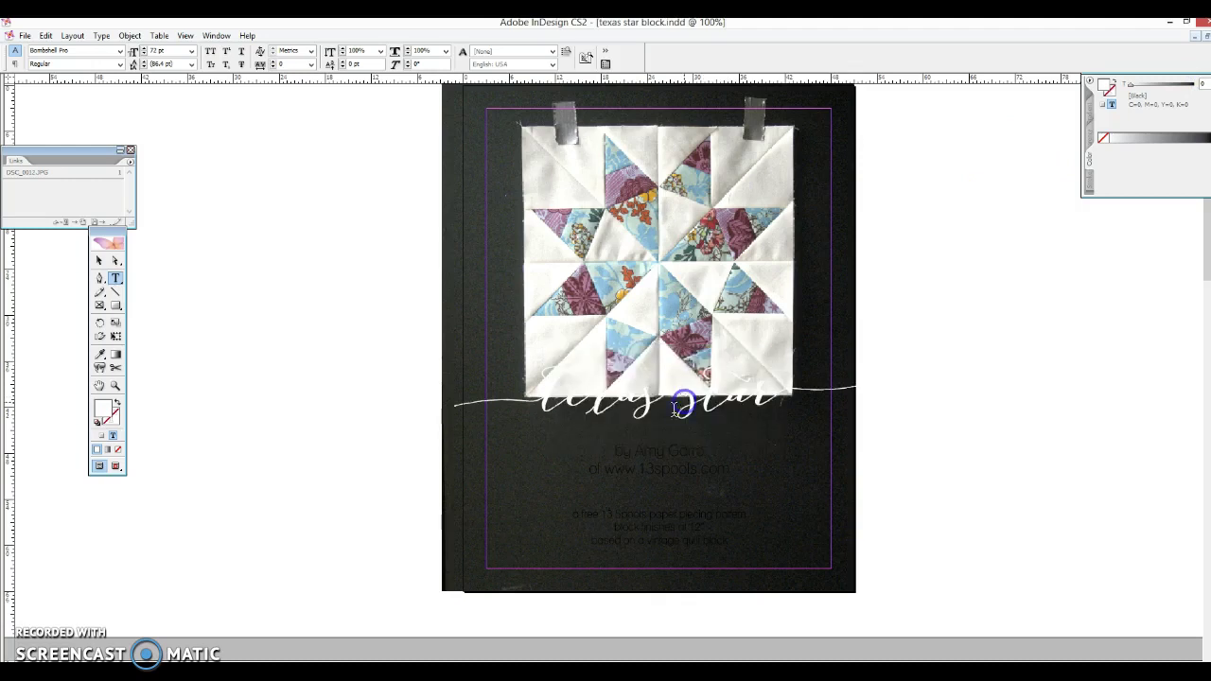
Make all the author and pattern description text beneath the title white with a 0% black fill tint.
click(621, 470)
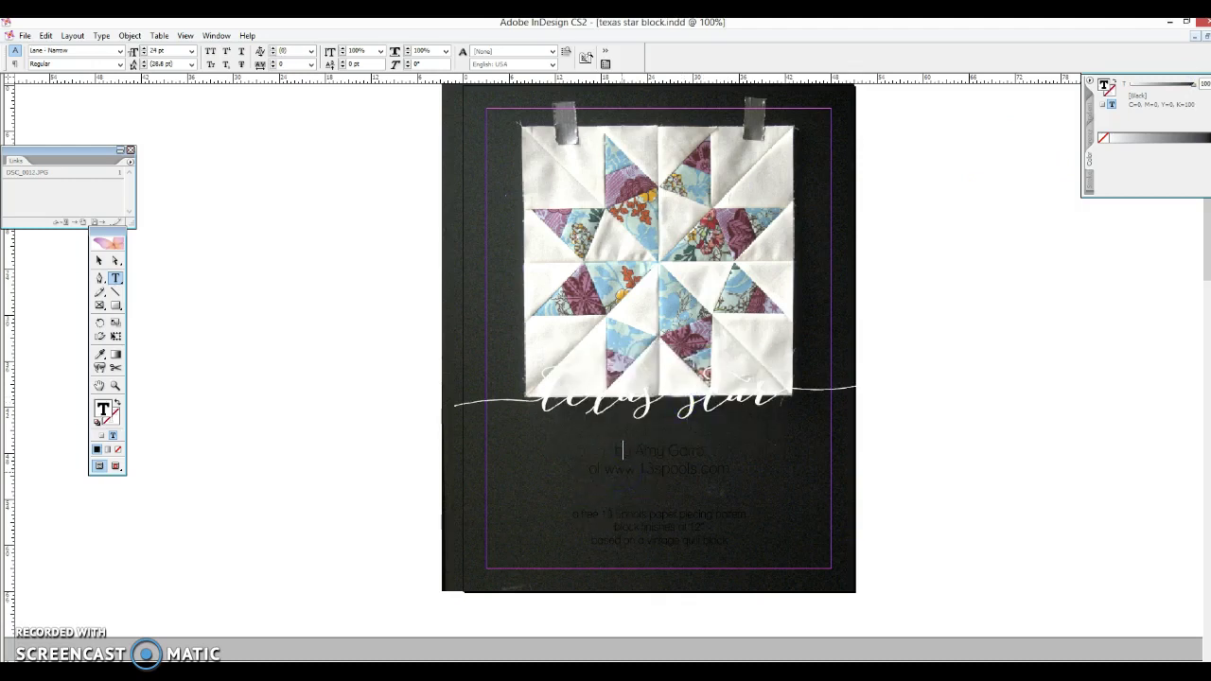
key(ctrl+a)
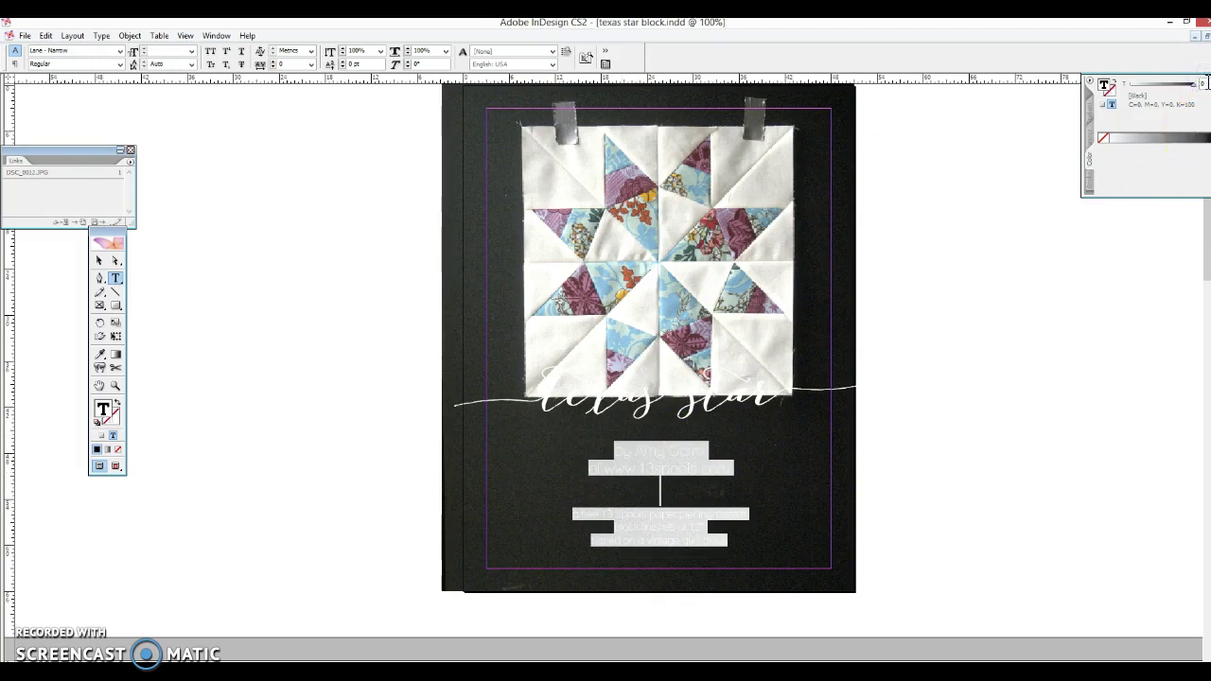
Move the title and description text frames down together so the lettering of "texas star" sits just below the quilt block.
click(98, 264)
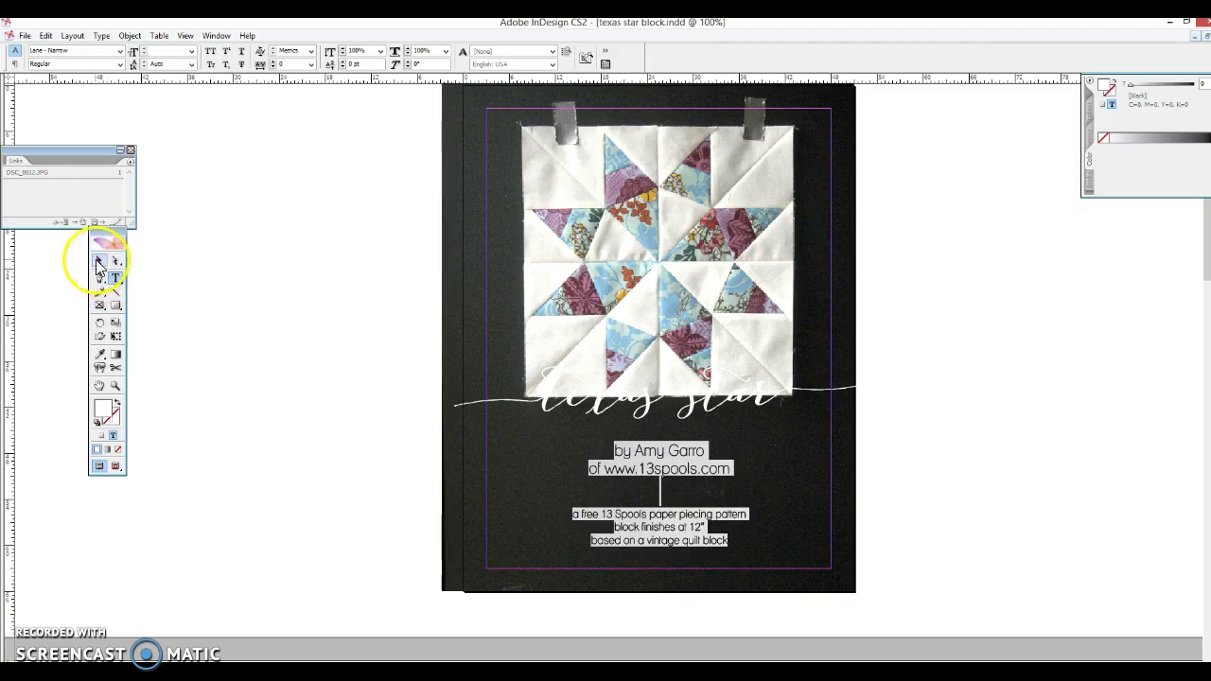
shift+click(621, 409)
key(Down)
key(Down)
key(Down)
key(Down)
key(Down)
key(Down)
key(Down)
key(Down)
key(Down)
key(Down)
key(Down)
key(Down)
key(Down)
key(Down)
key(Down)
key(Down)
key(Down)
key(Down)
key(Down)
key(Down)
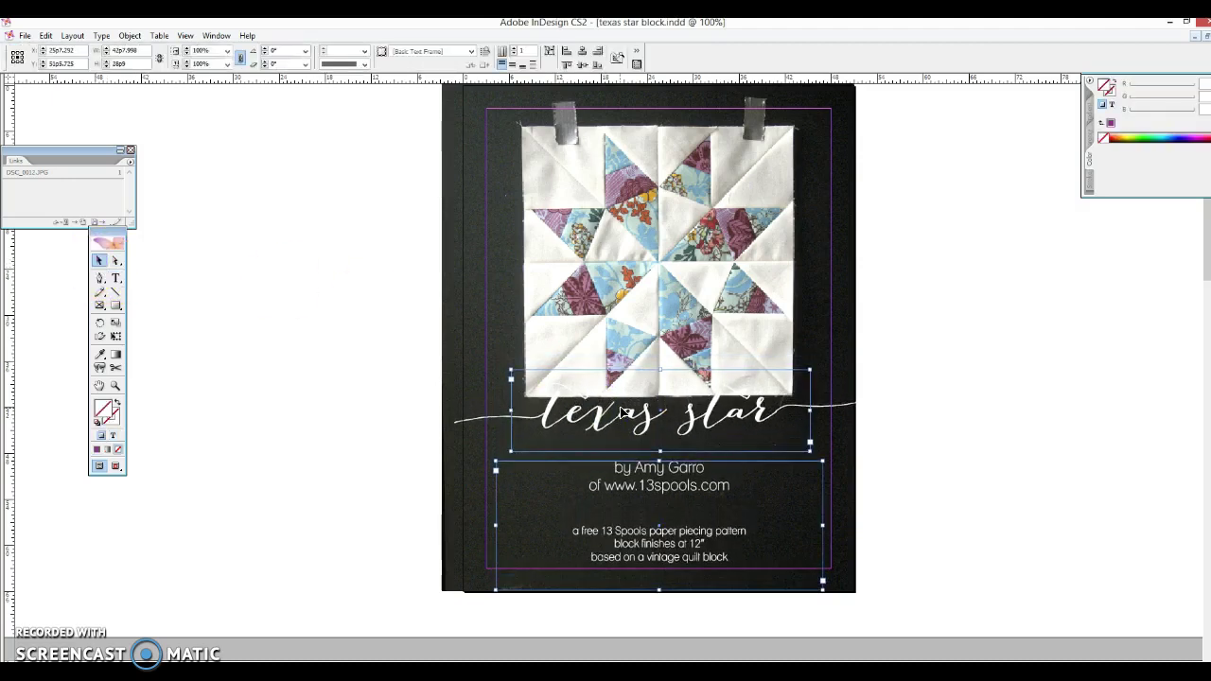
Reduce the blank space between the website line and the pattern description in the cover text.
click(246, 432)
click(117, 280)
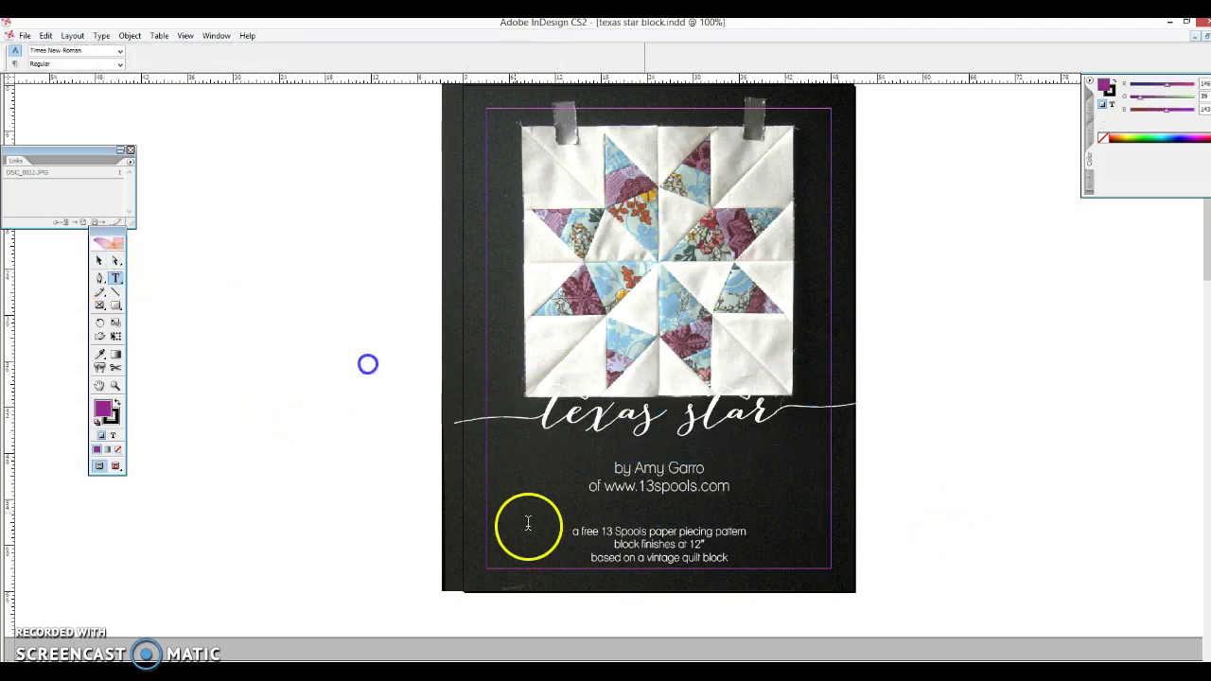
click(685, 511)
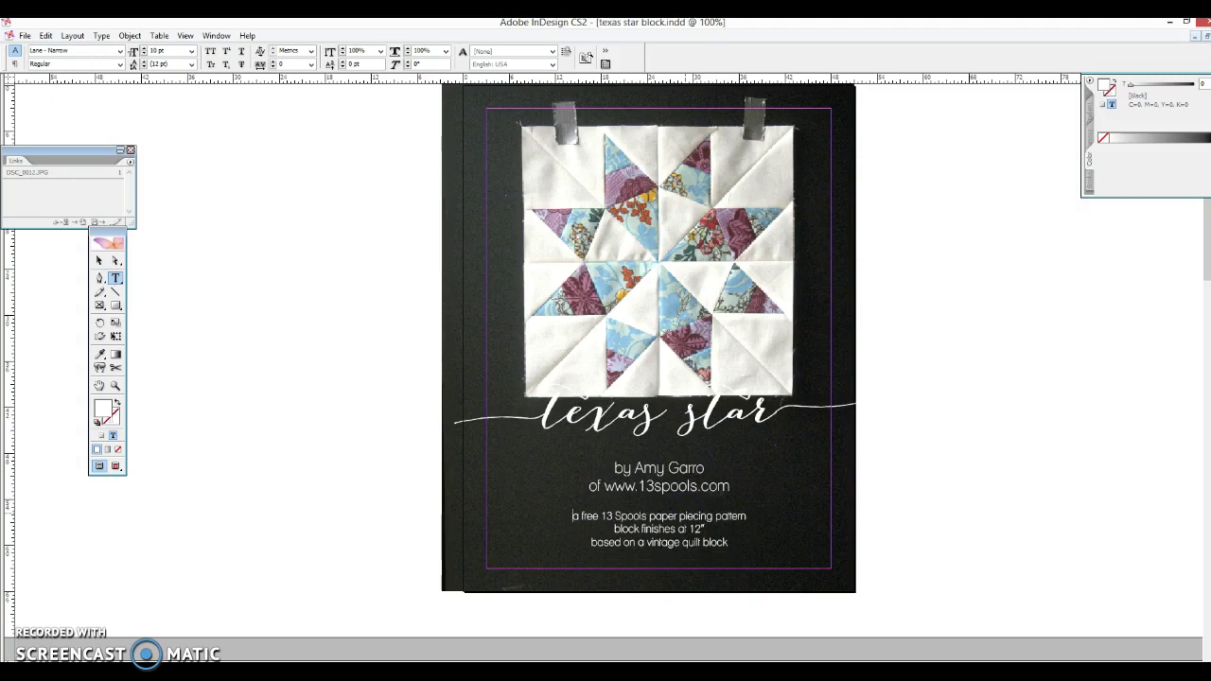
Nudge the author and description text frame slightly down, away from the "texas star" title.
click(101, 261)
click(649, 488)
key(Down)
key(Down)
key(Down)
key(Down)
key(Down)
key(Down)
key(Down)
key(Down)
key(Down)
key(Down)
key(Down)
key(Down)
key(Down)
key(Down)
key(Down)
key(Down)
key(Down)
key(Down)
key(Down)
key(Down)
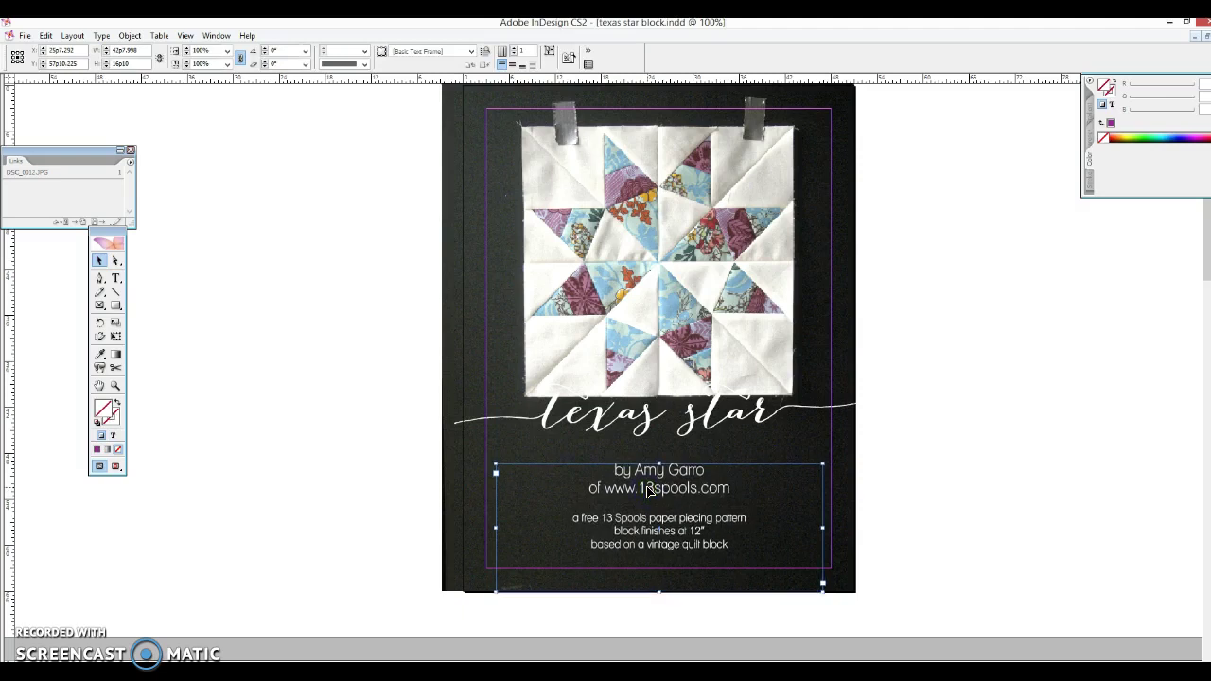
Move the "texas star" title and the text beneath it down so the lettering clears the quilt block.
click(636, 426)
key(Down)
key(Down)
key(Down)
key(Down)
key(Down)
key(Down)
key(Down)
key(Down)
key(Down)
key(Down)
key(Down)
key(Down)
key(Down)
key(Down)
key(Down)
key(Down)
key(Down)
key(Down)
key(Down)
key(Down)
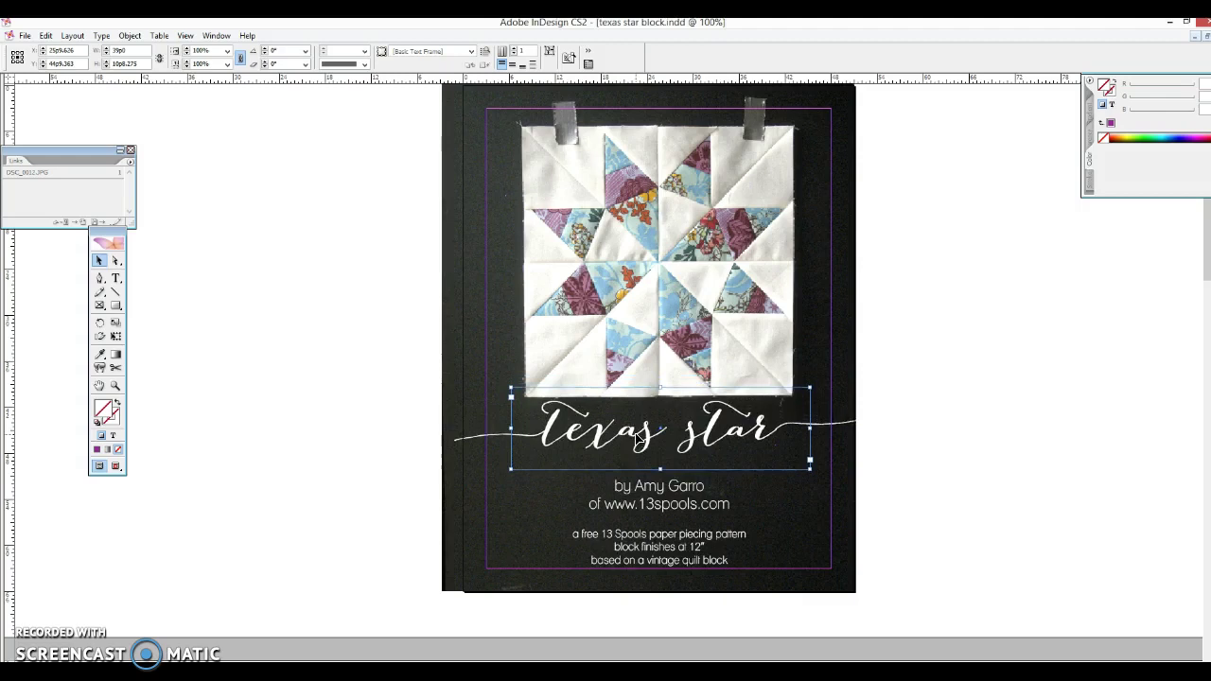
Nudge the cover photo about 6 points right so the quilt block lines up over the "texas star" title.
click(638, 343)
key(Down)
key(Down)
key(Down)
key(Down)
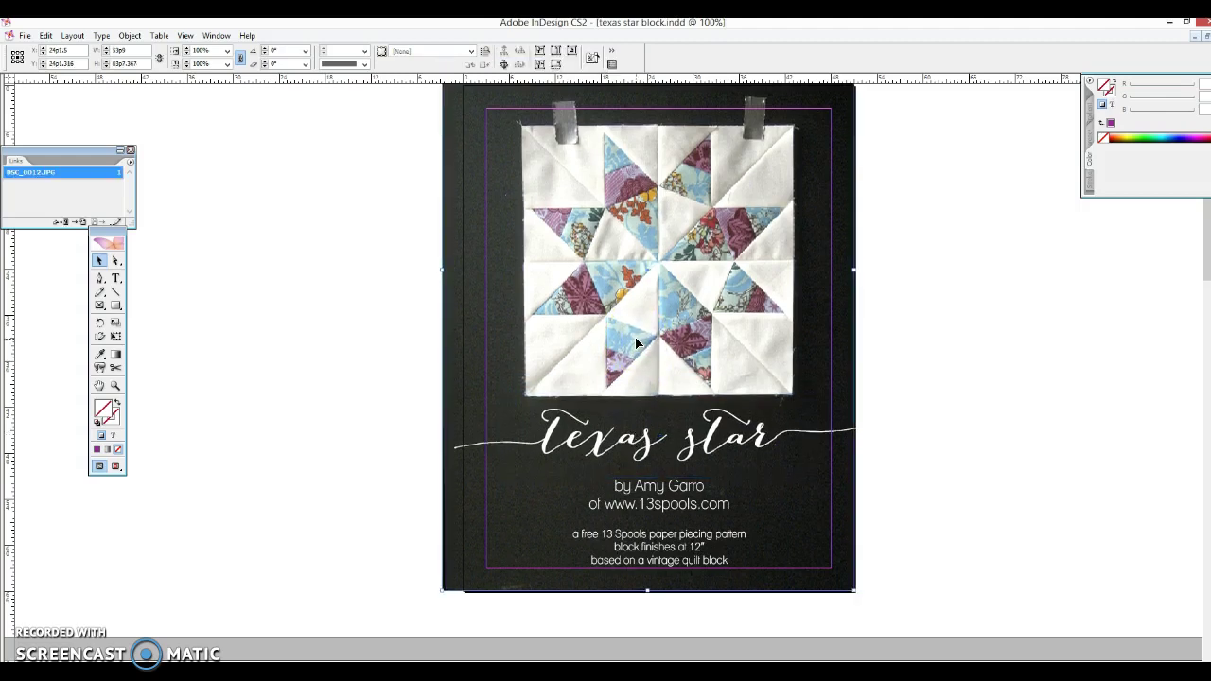
key(Up)
key(Up)
key(Right)
key(Right)
key(Right)
key(Right)
key(Right)
key(Right)
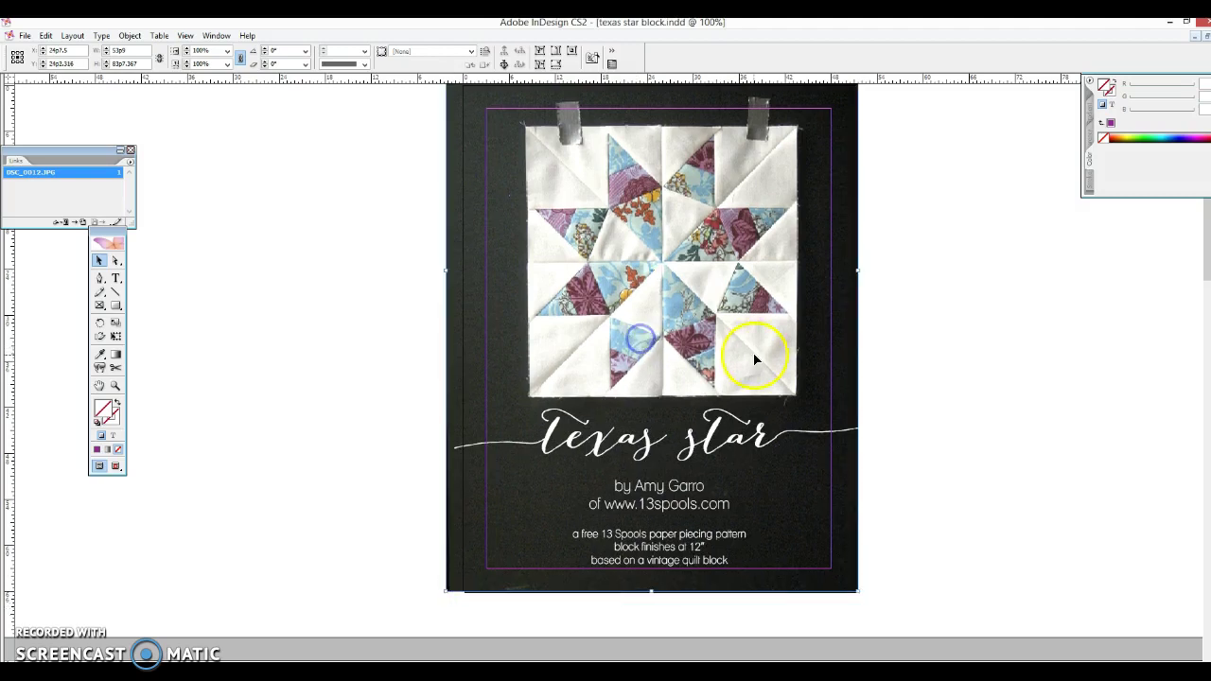
click(920, 282)
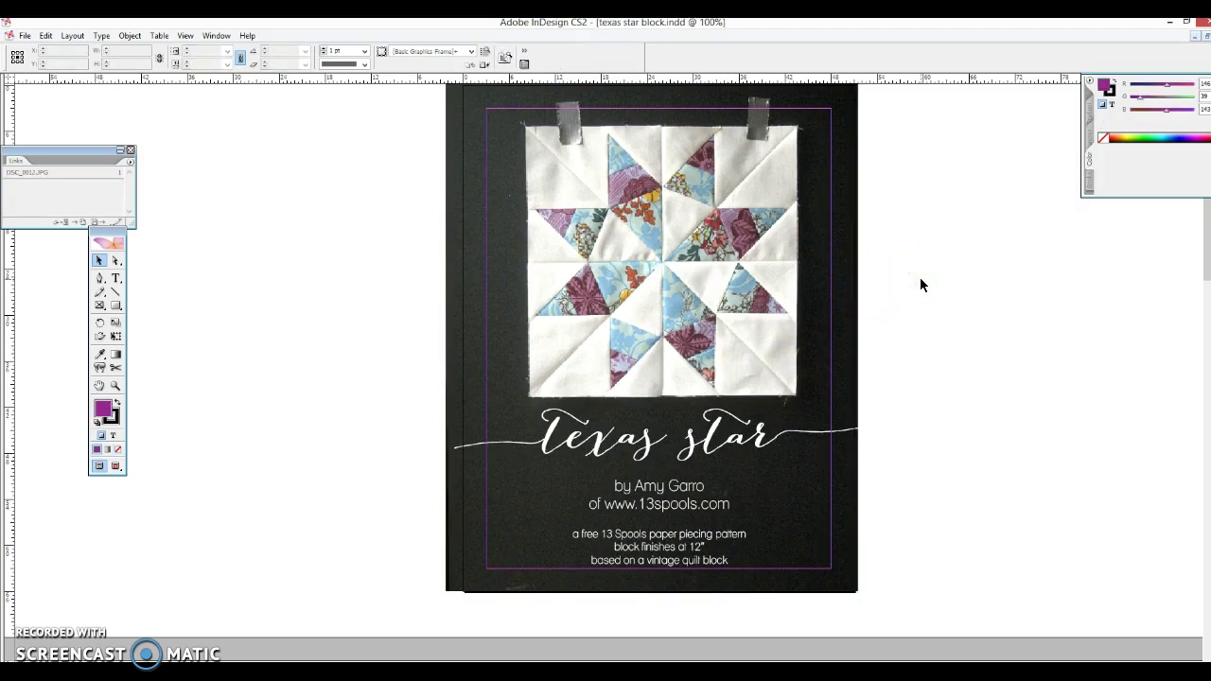
Nudge the author and description text frame and the "texas star" title slightly farther down the cover.
click(668, 499)
key(Down)
key(Down)
key(Down)
key(Down)
key(Down)
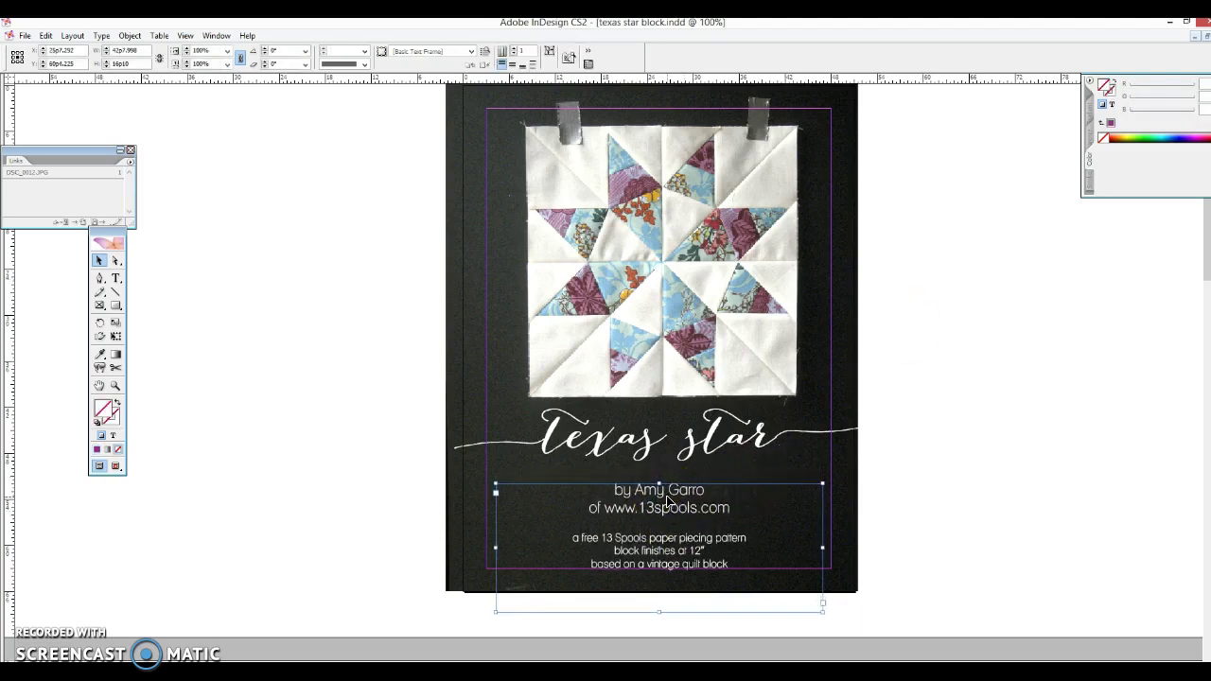
click(660, 485)
click(655, 452)
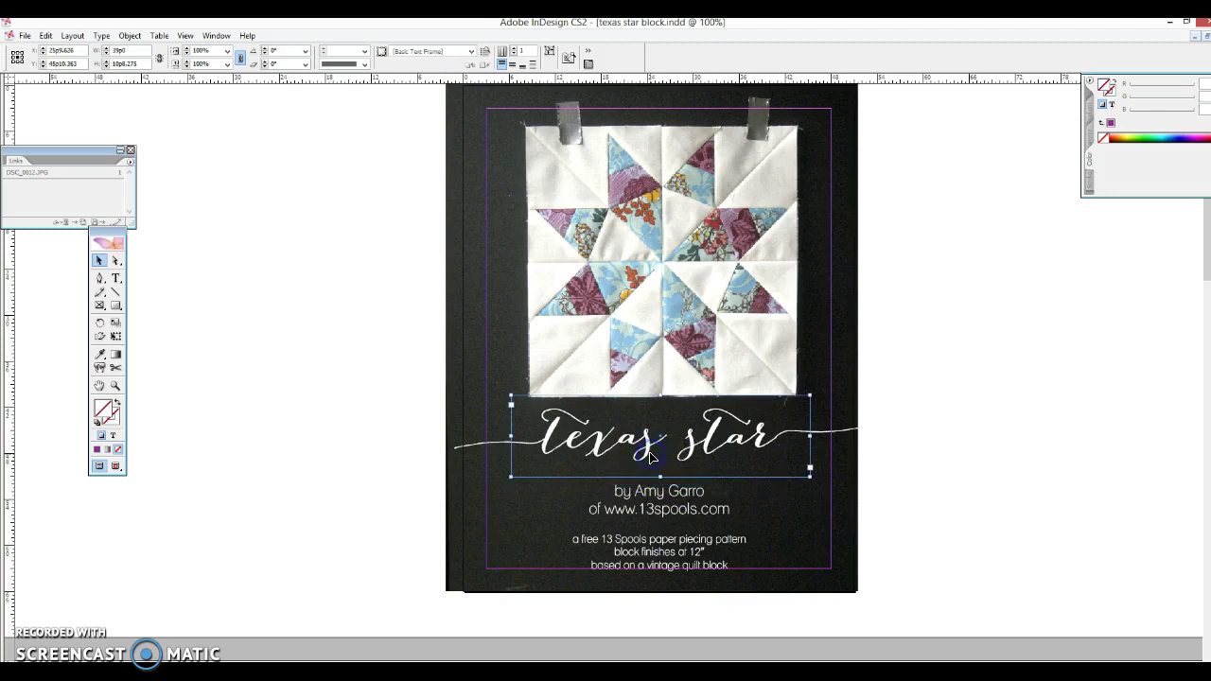
Set all the suggested cutting sizes text on the Preparation & Cutting page in the Lane - Narrow font.
drag(1205, 270, 1206, 436)
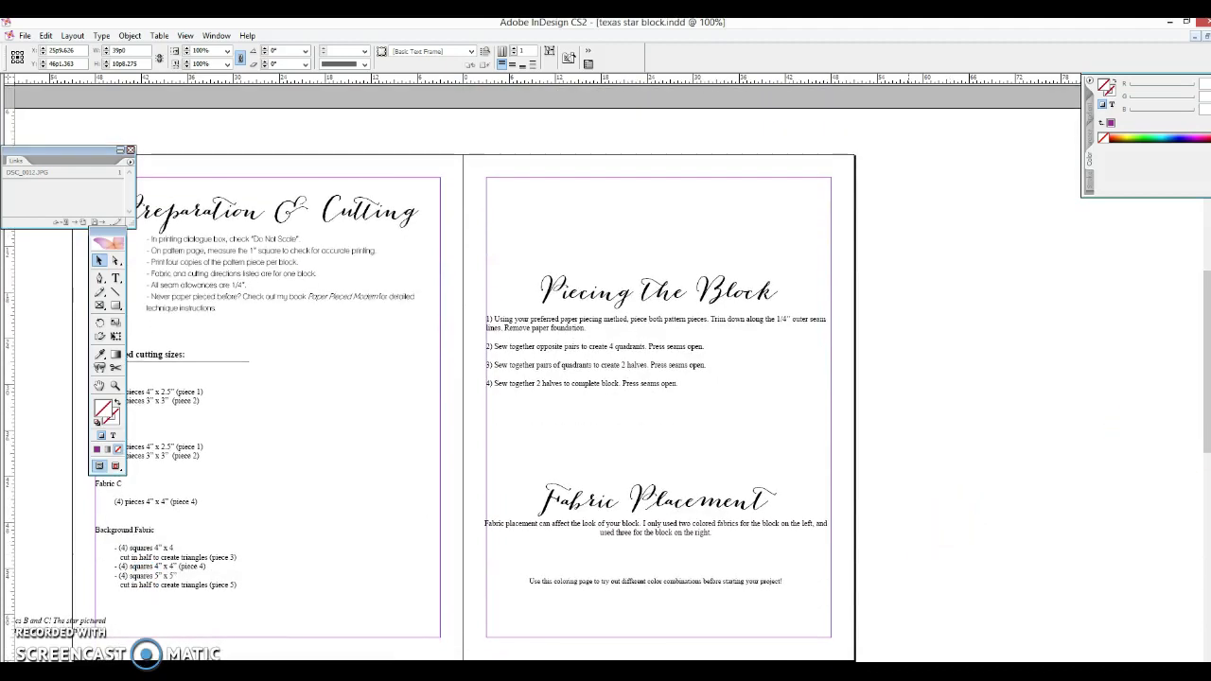
scroll(605, 407, left, 6)
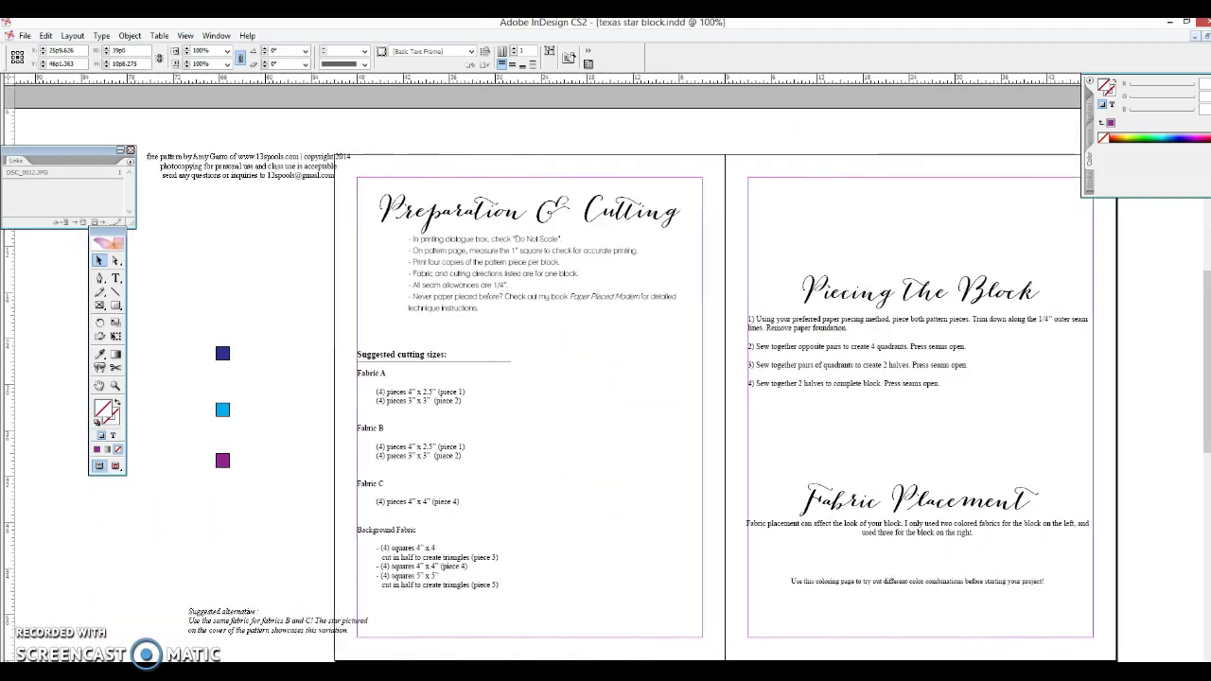
scroll(591, 610, left, 1)
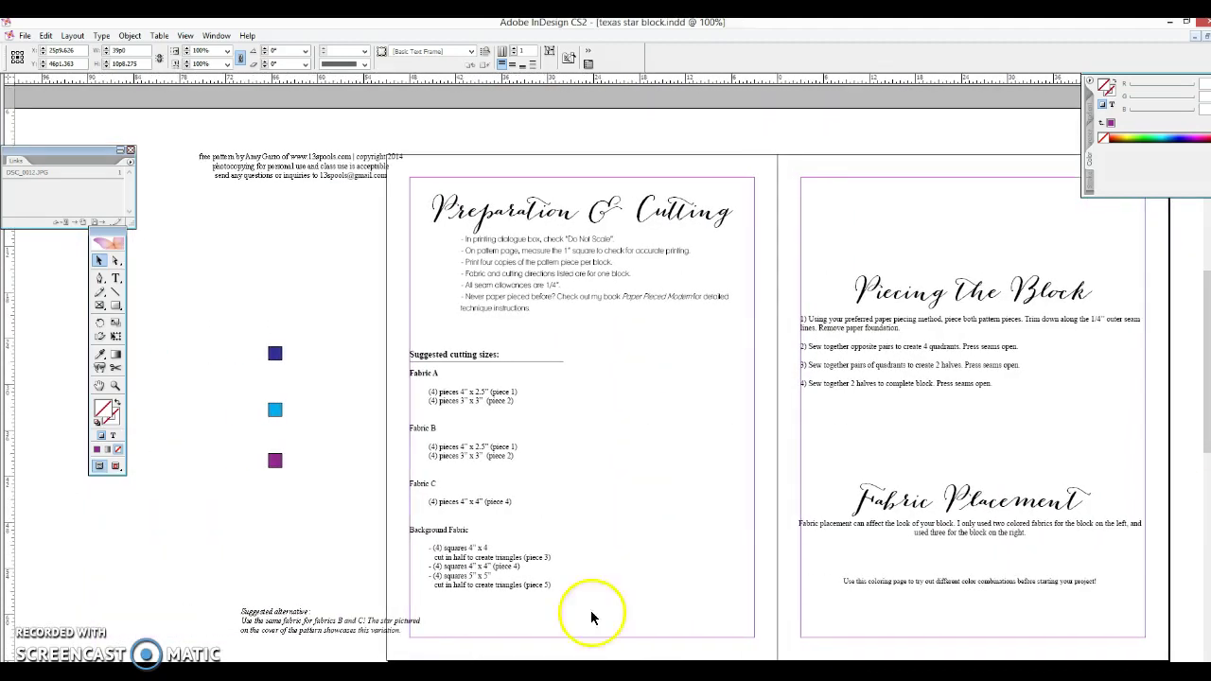
click(115, 280)
click(455, 376)
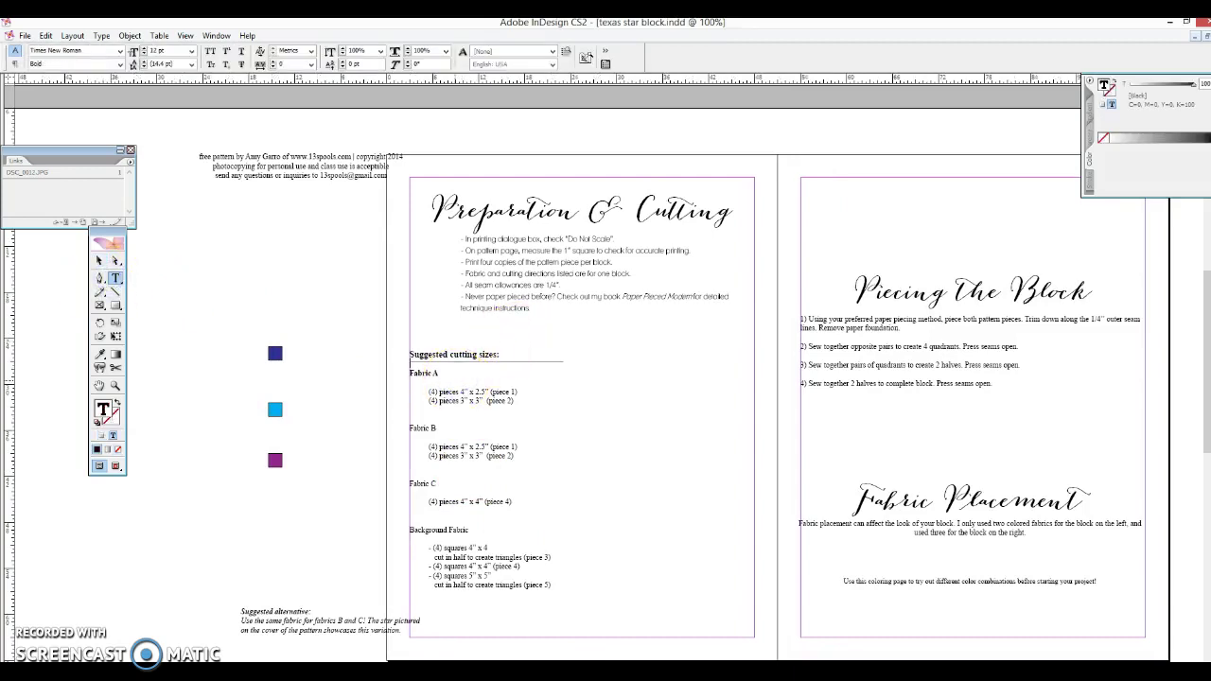
key(shift+Down)
key(shift+Down)
key(shift+Down)
key(shift+Down)
key(shift+Down)
key(shift+Down)
key(shift+Down)
key(shift+Down)
key(shift+Down)
key(shift+Down)
key(shift+Down)
key(shift+Down)
key(shift+Down)
key(shift+Down)
key(shift+Down)
key(shift+Down)
key(shift+Down)
key(shift+Down)
key(shift+Down)
key(shift+Down)
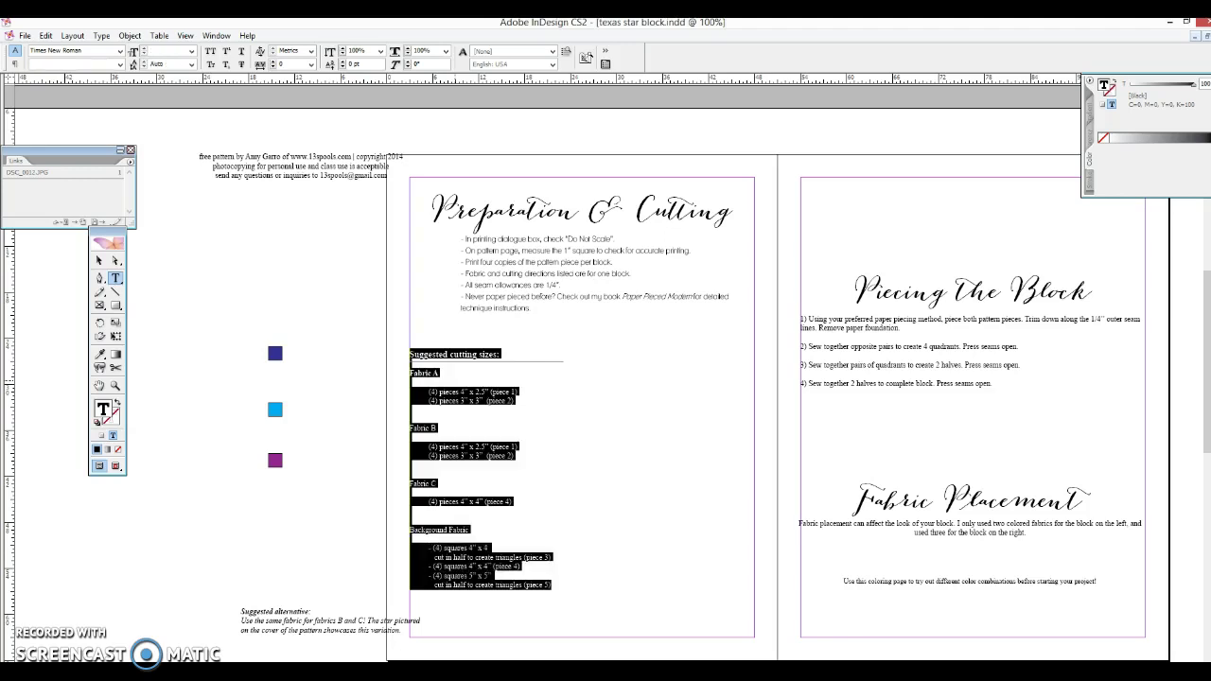
click(120, 51)
click(63, 74)
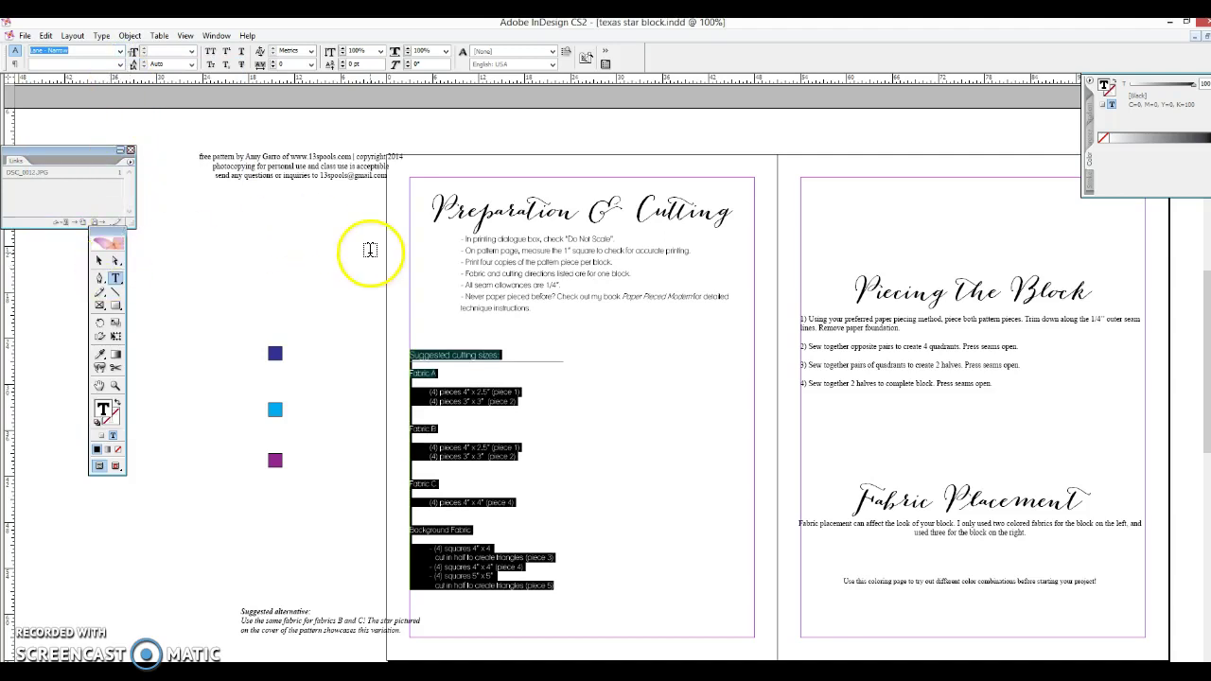
click(99, 260)
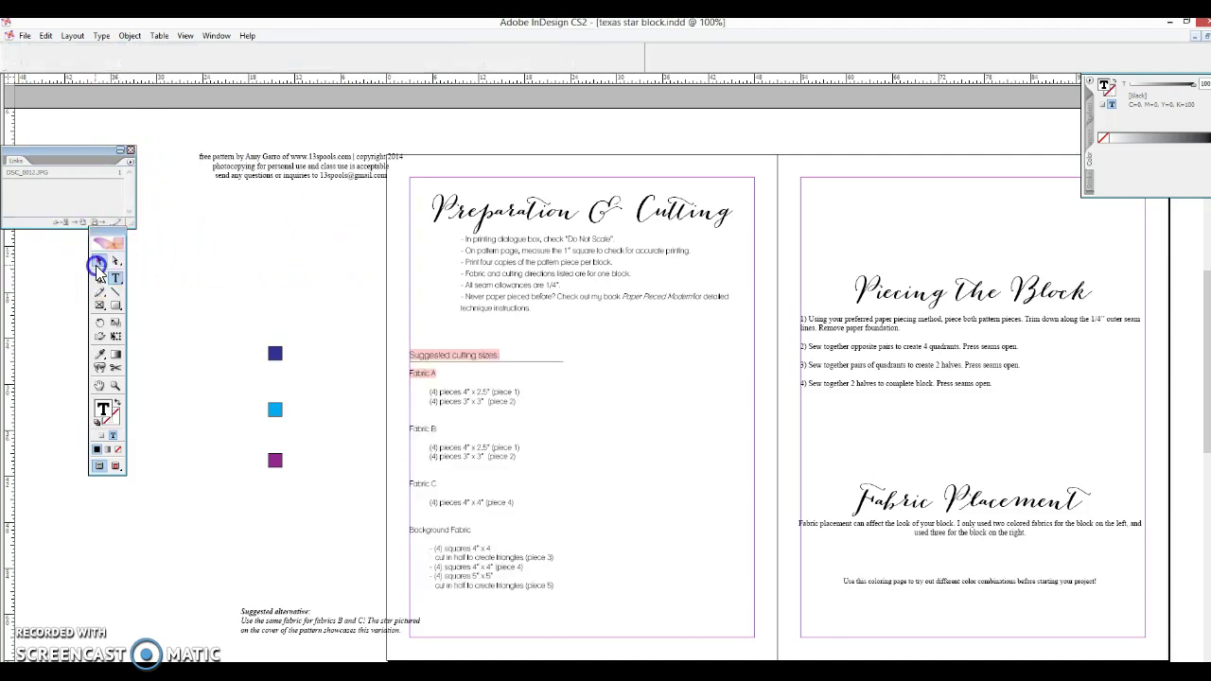
click(167, 238)
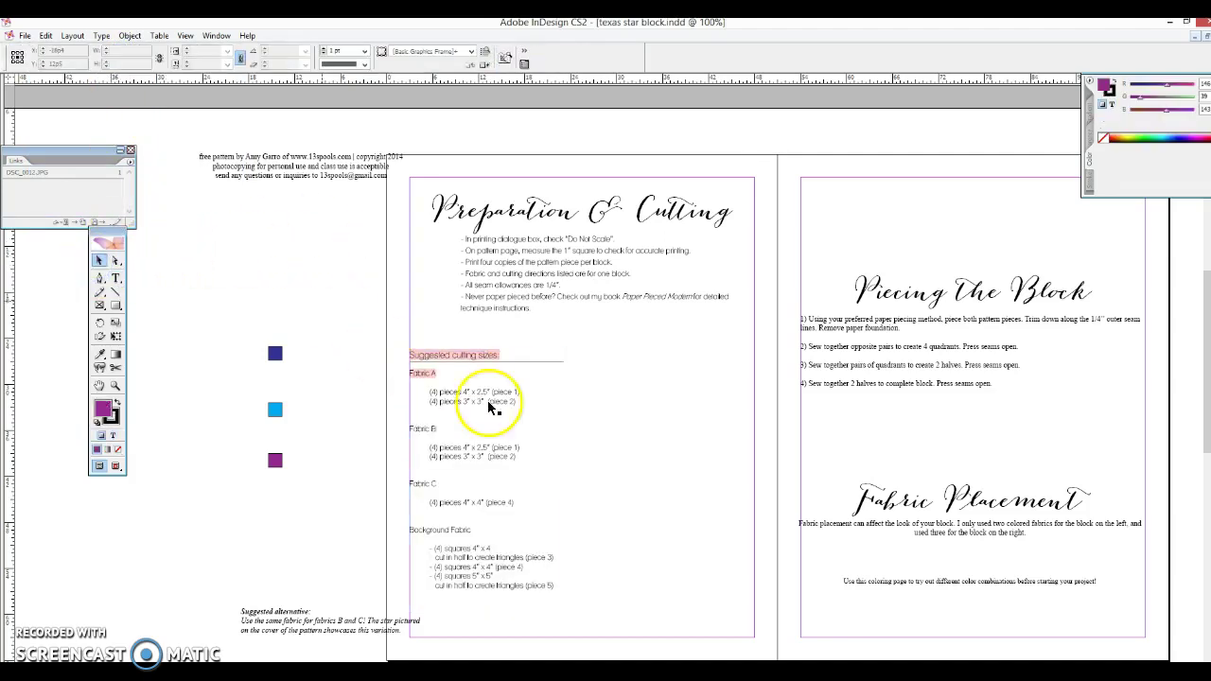
Change all the copyright notice text beside the Preparation & Cutting page to the Lane - Narrow font.
click(116, 279)
click(235, 157)
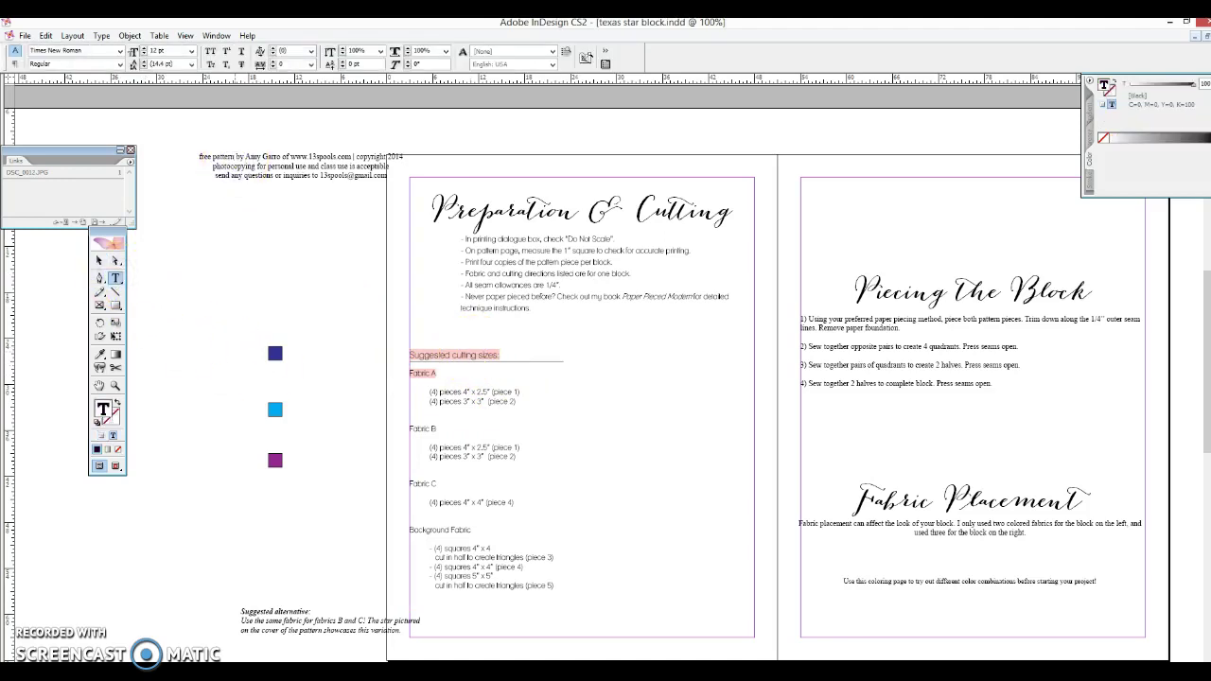
key(ctrl+a)
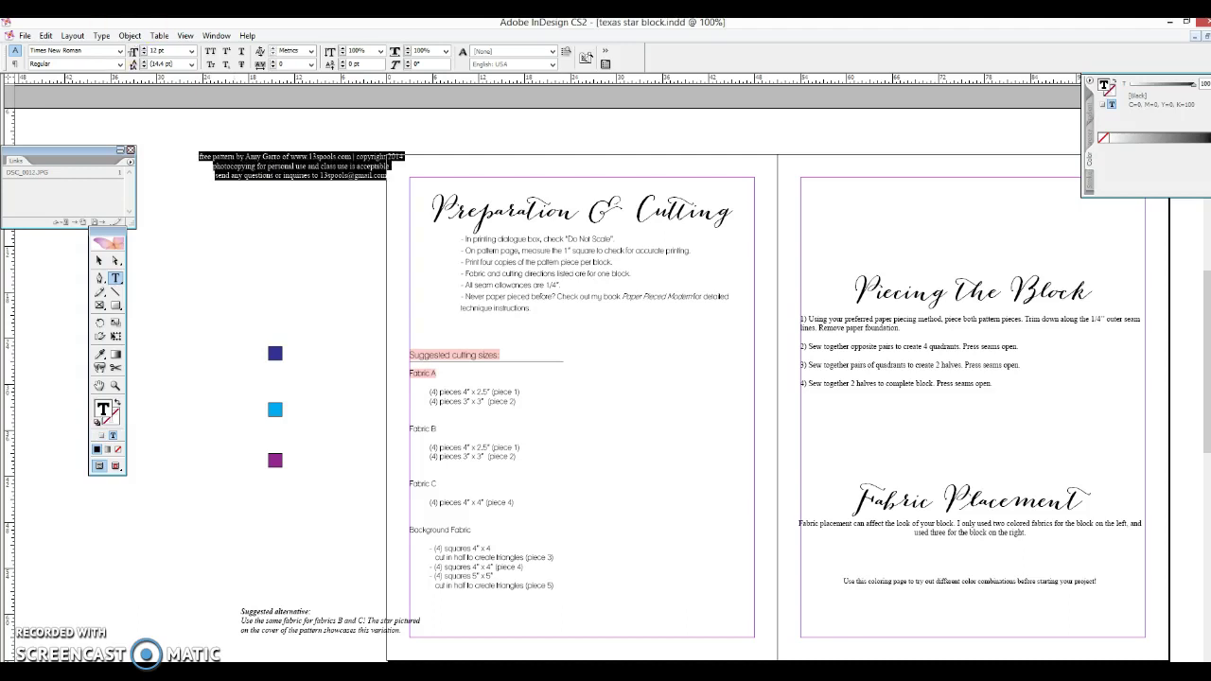
click(120, 51)
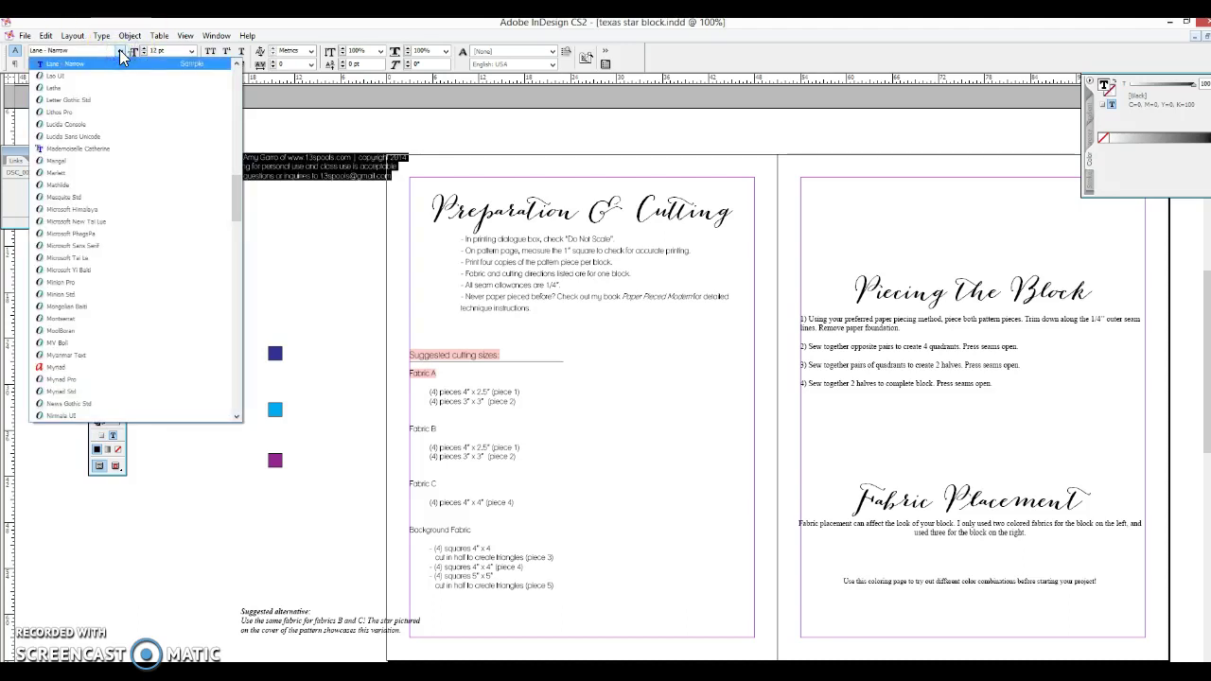
click(119, 49)
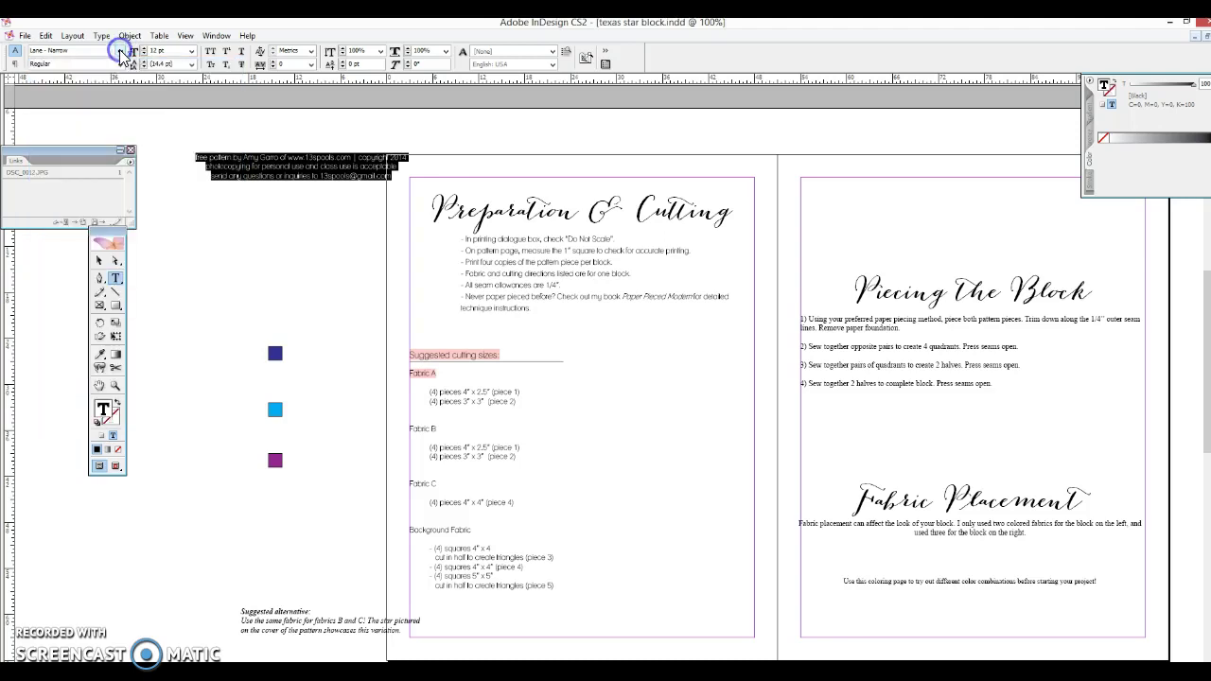
Move the copyright notice frame up so its text sits above the edge of the Preparation & Cutting page.
click(98, 260)
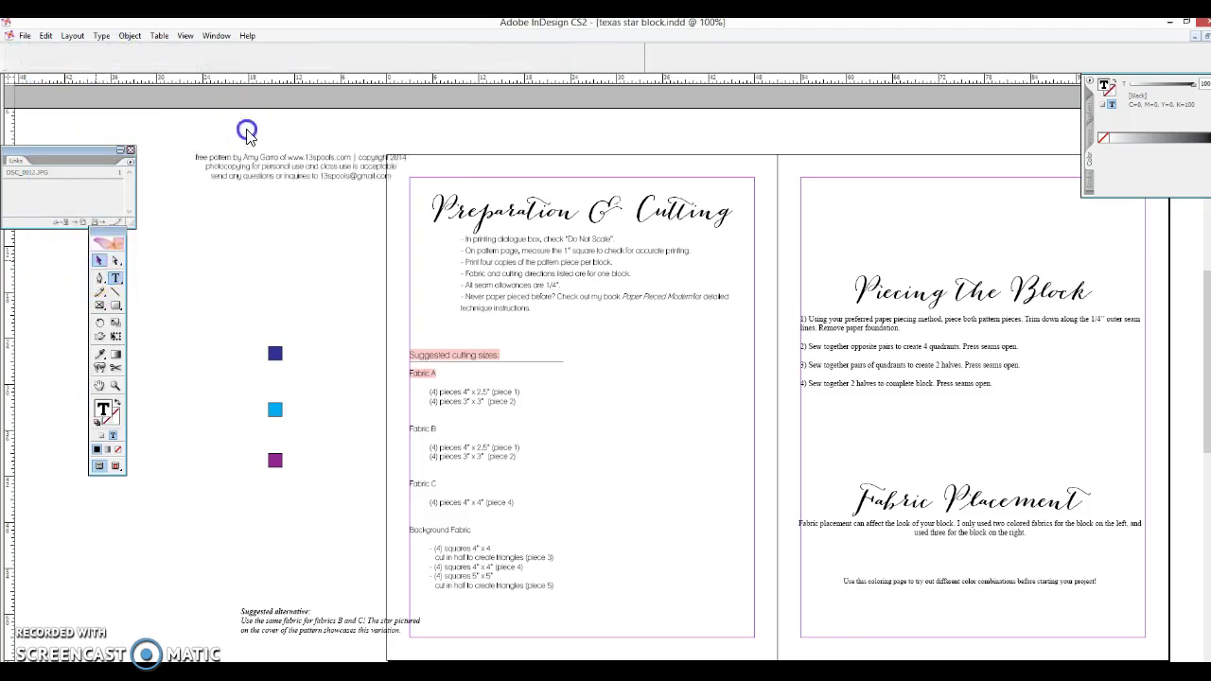
drag(254, 166, 298, 151)
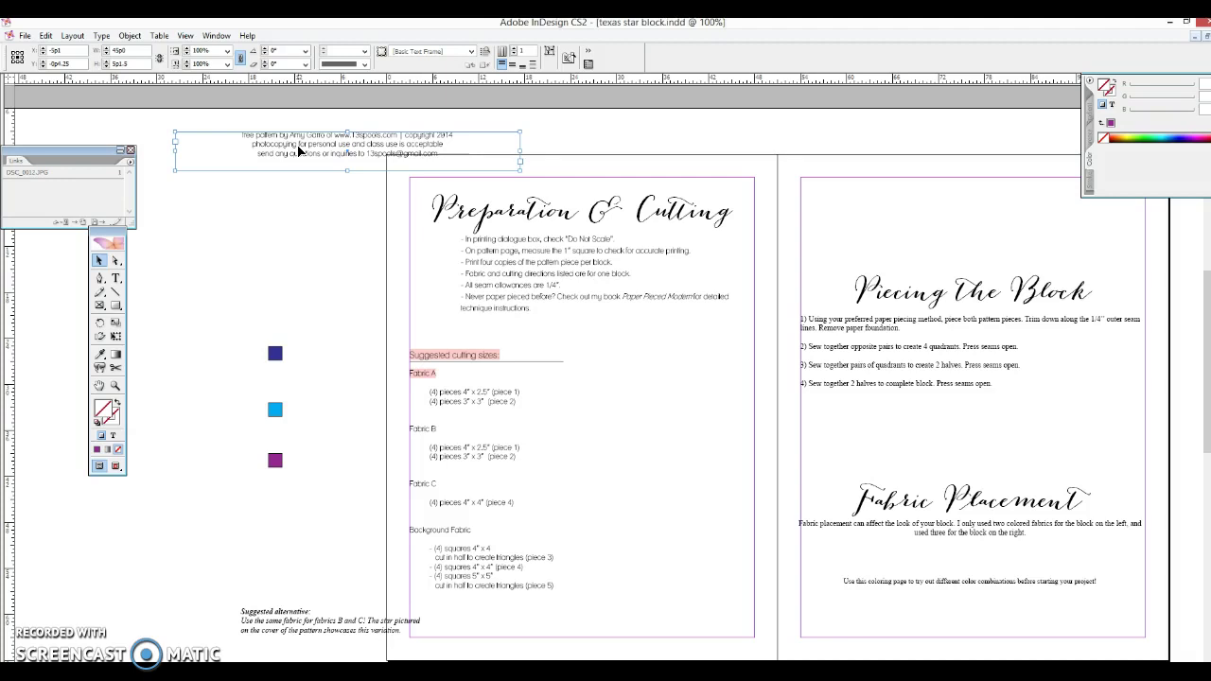
drag(297, 149, 283, 147)
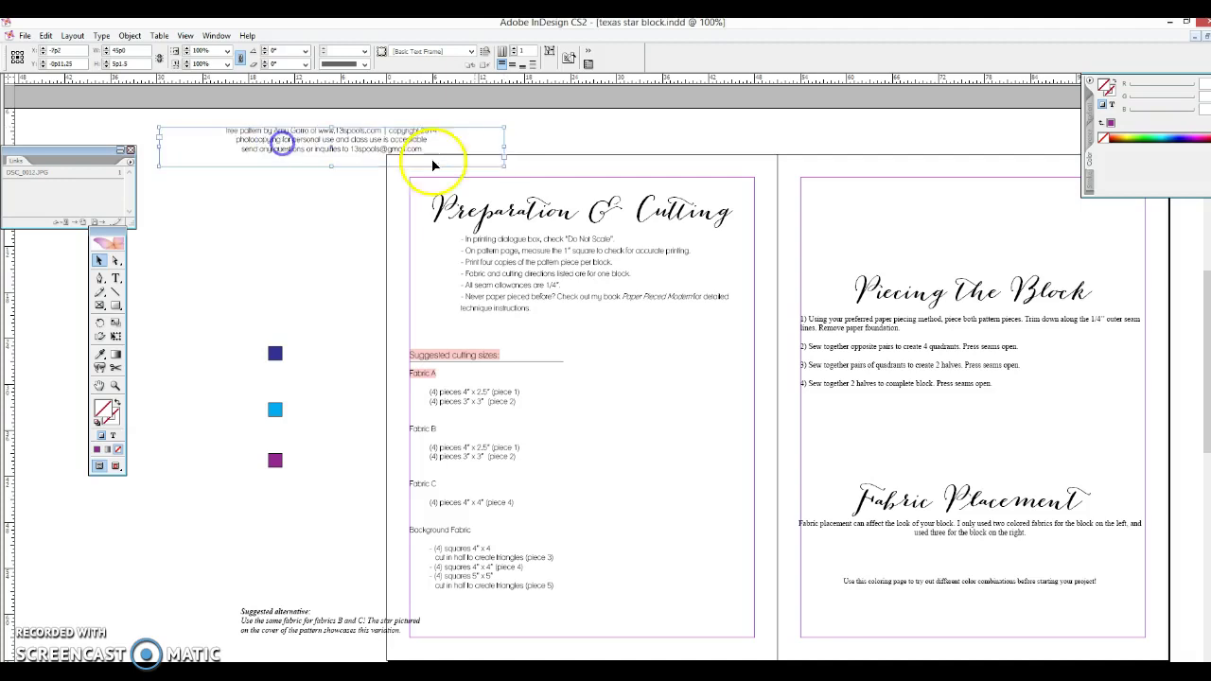
Move the "Preparation & Cutting" heading up to the page margin and shift the bulleted notes up and slightly left beneath it.
click(564, 216)
drag(562, 214, 562, 201)
click(546, 261)
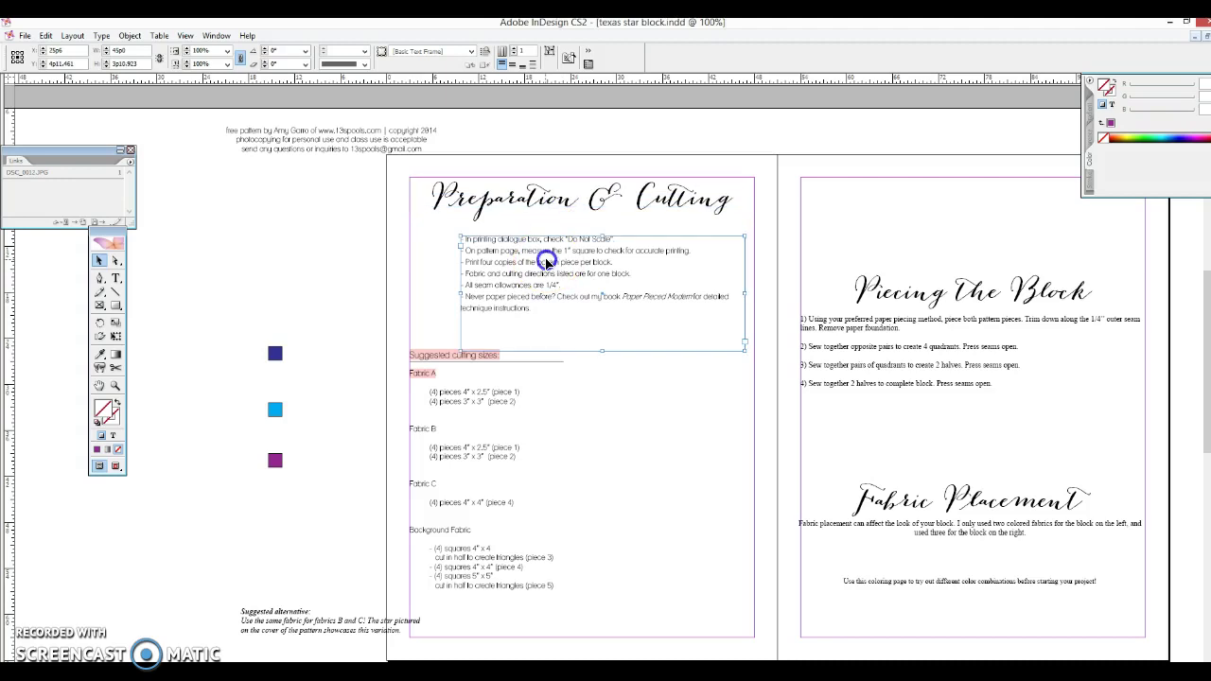
key(Up)
key(Up)
key(Up)
key(Up)
key(Up)
key(Up)
key(Up)
key(Up)
key(Up)
key(Up)
key(Left)
key(Left)
key(Left)
key(Left)
key(Left)
key(Left)
key(Left)
key(Left)
key(Left)
key(Left)
key(Left)
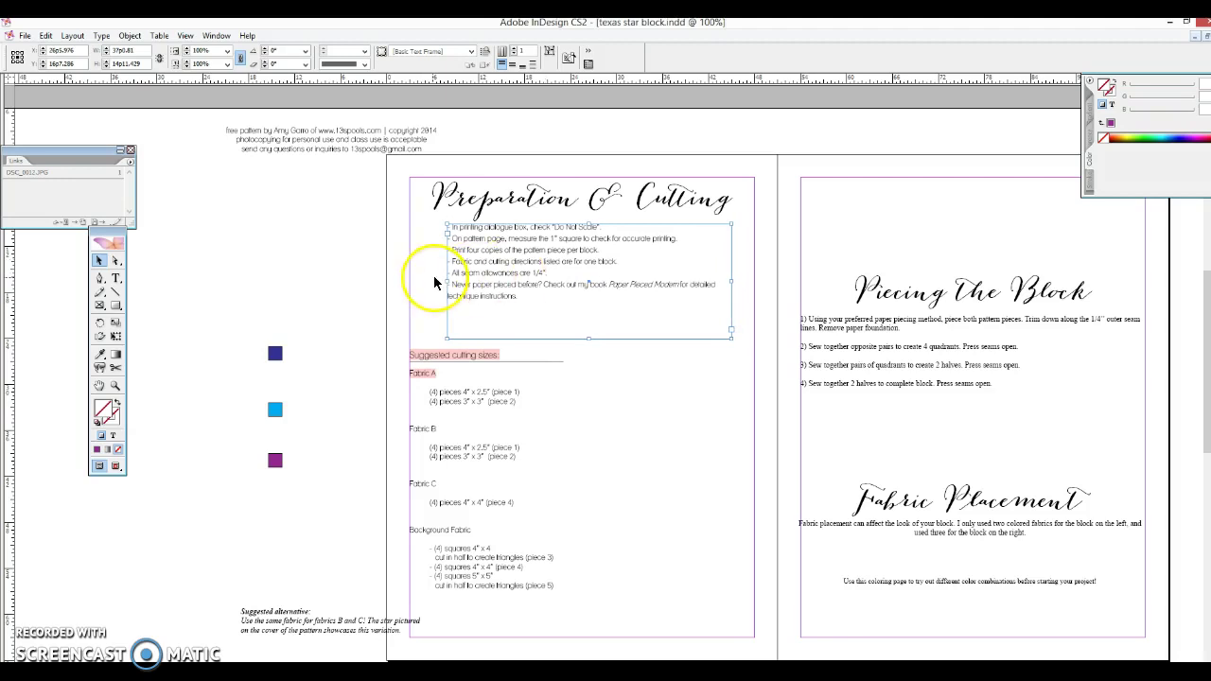
click(331, 287)
click(274, 355)
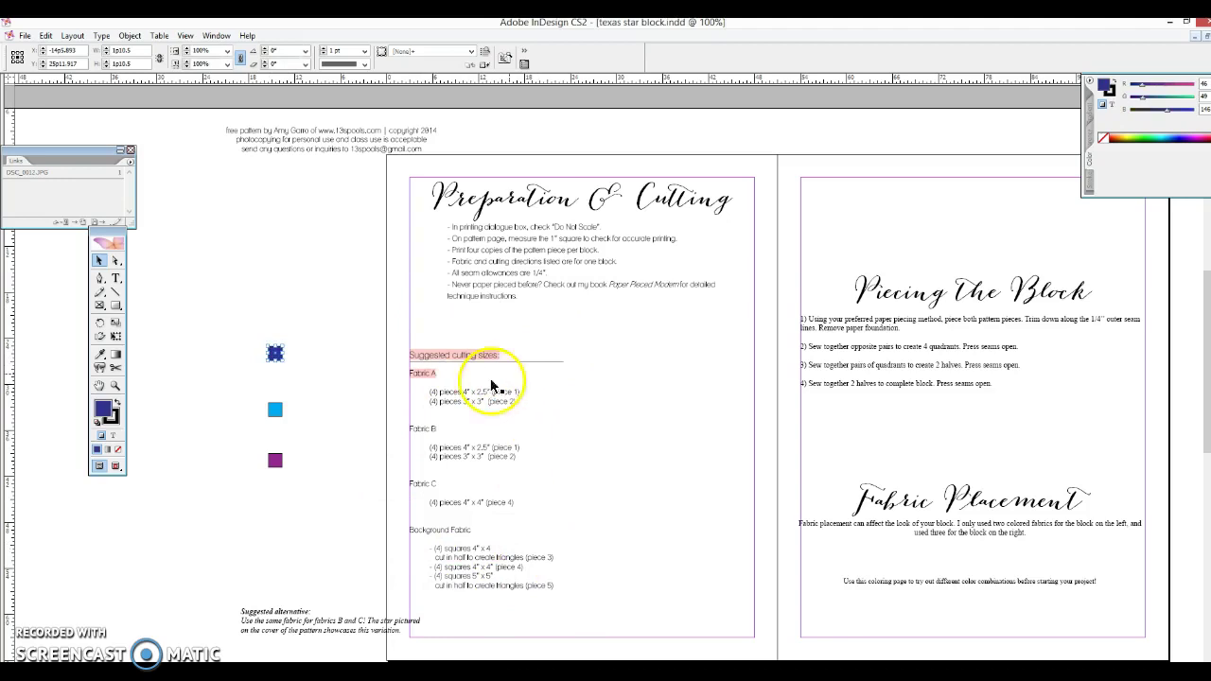
click(344, 318)
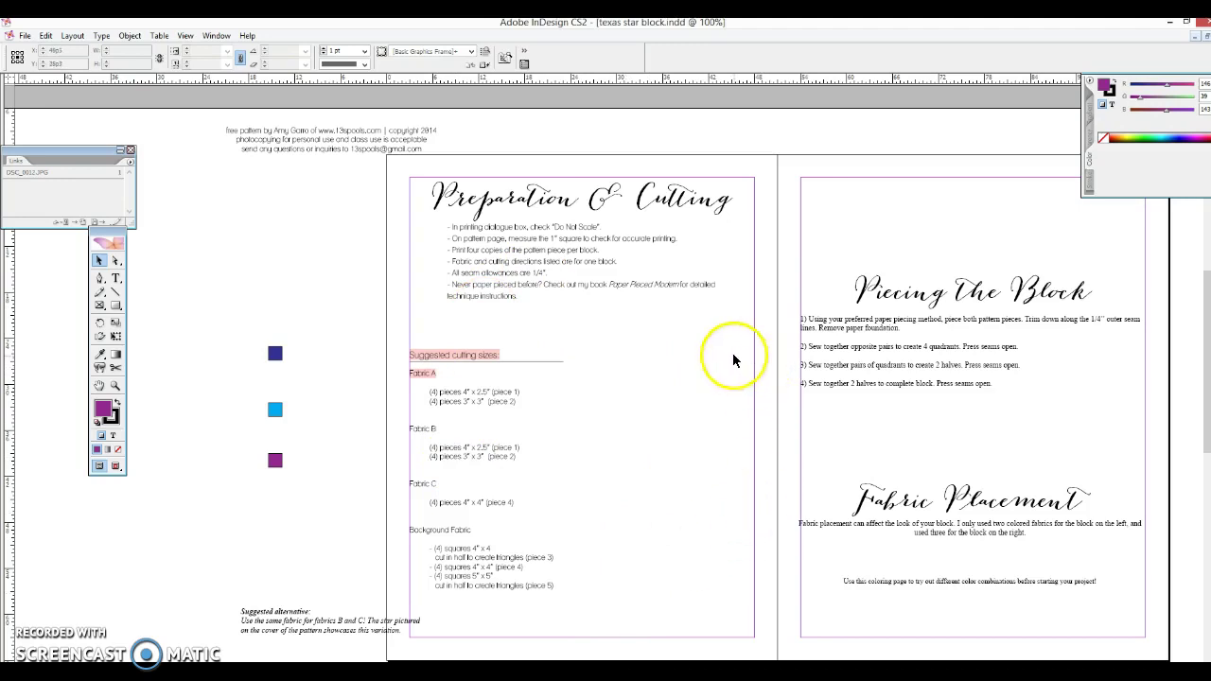
Place texas star mockup.ai on the Preparation & Cutting page, beside the cutting sizes and flush with the page's inner margin.
click(25, 36)
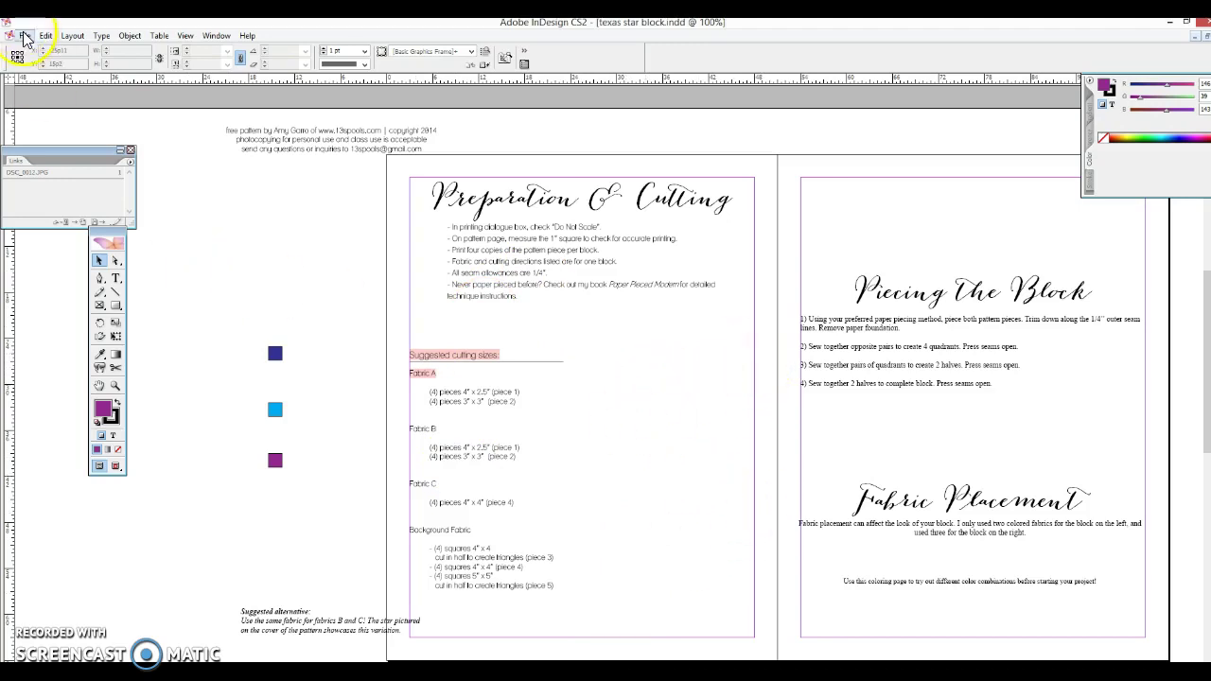
click(49, 197)
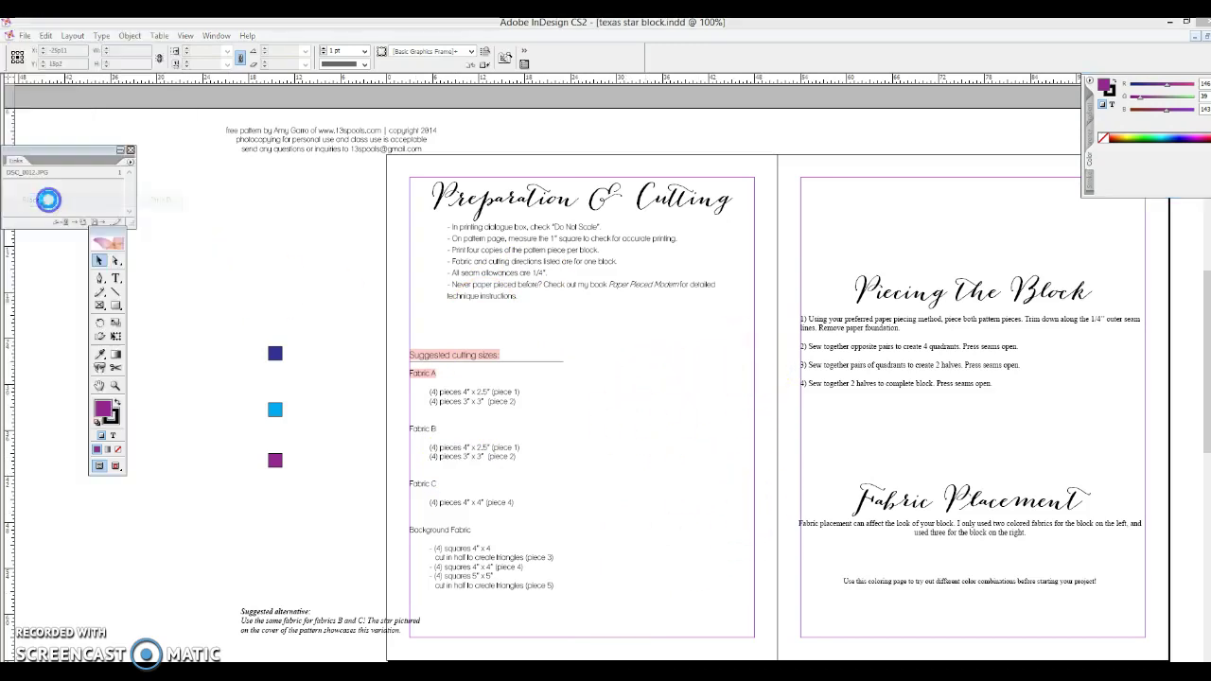
click(638, 99)
drag(637, 99, 632, 224)
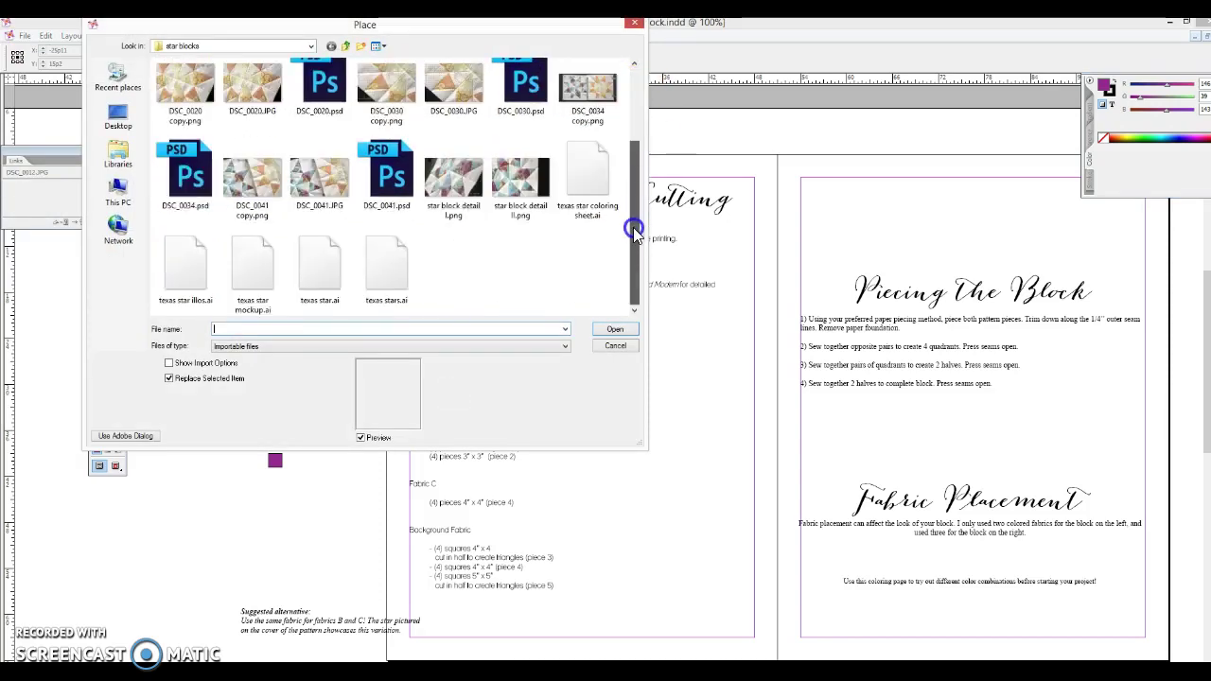
click(369, 282)
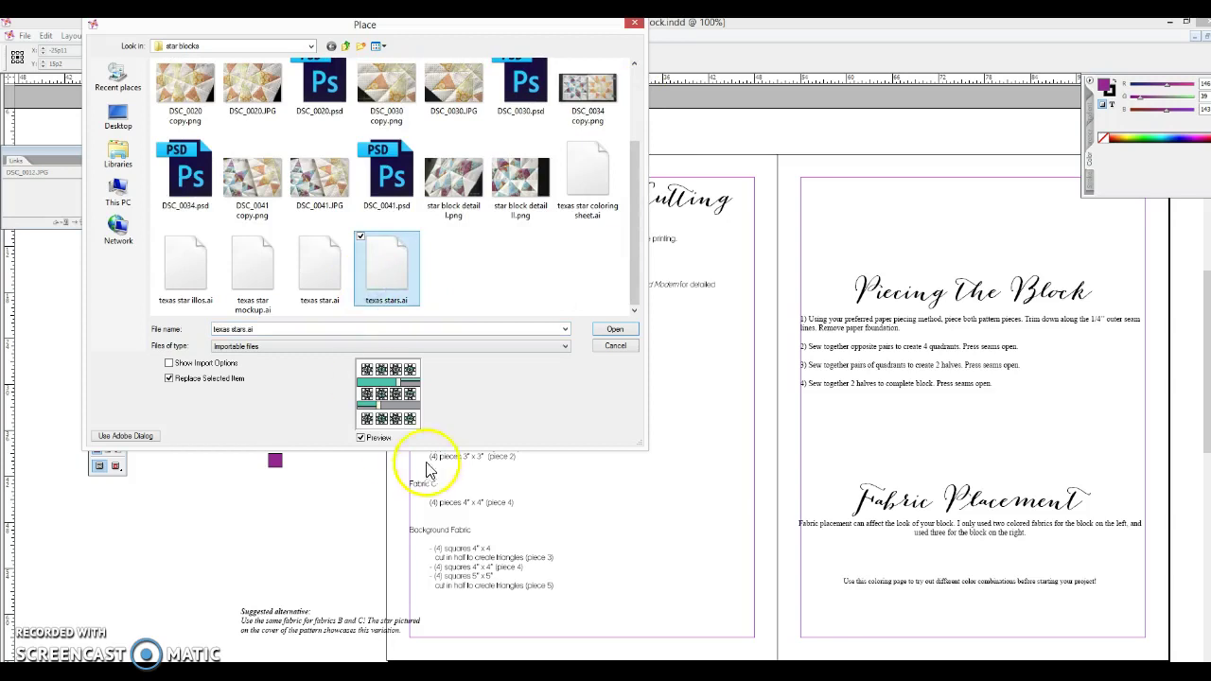
click(328, 301)
click(251, 284)
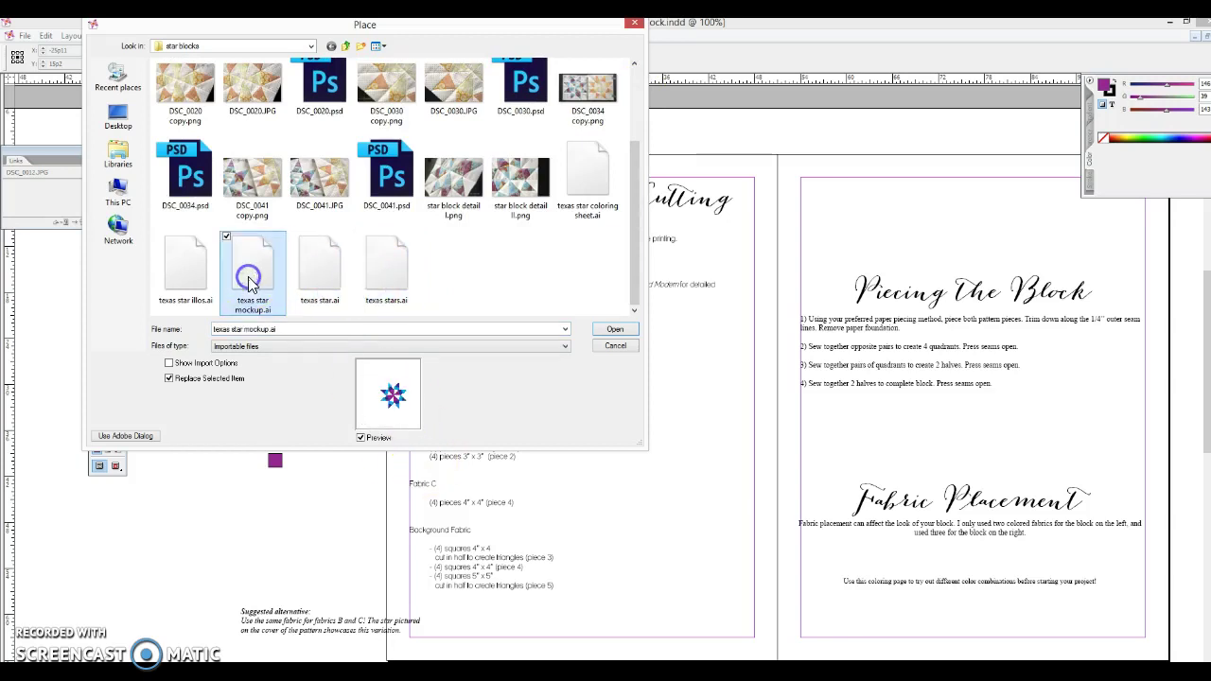
click(613, 331)
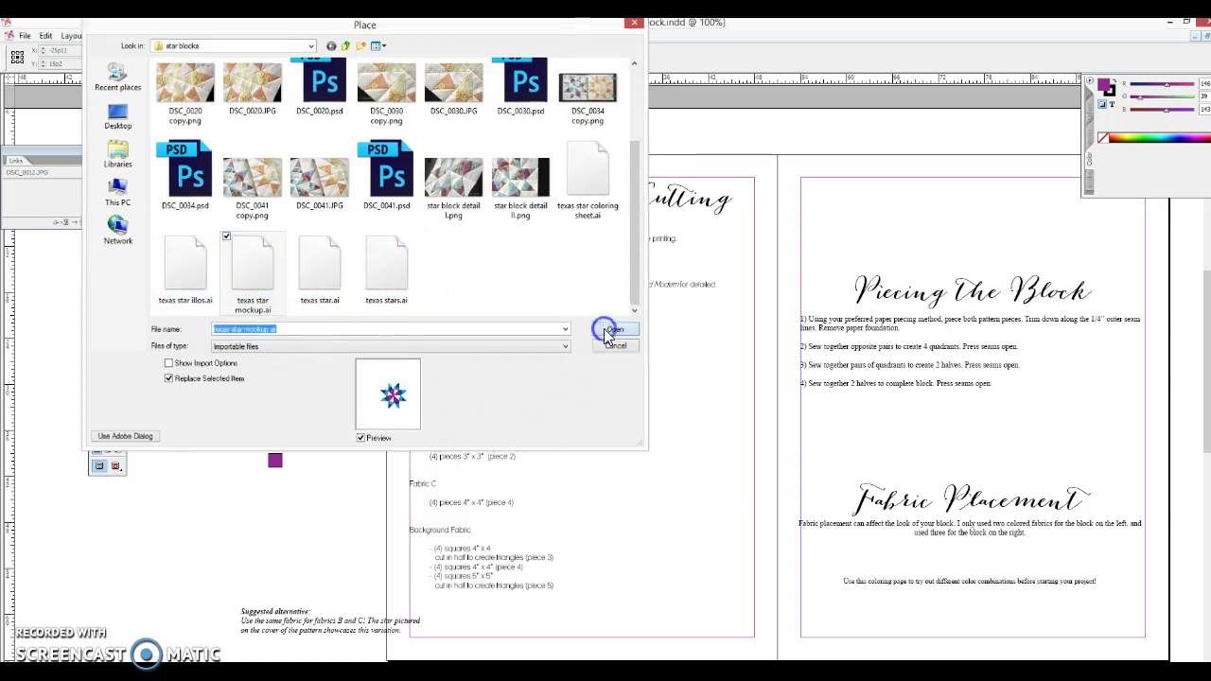
click(640, 351)
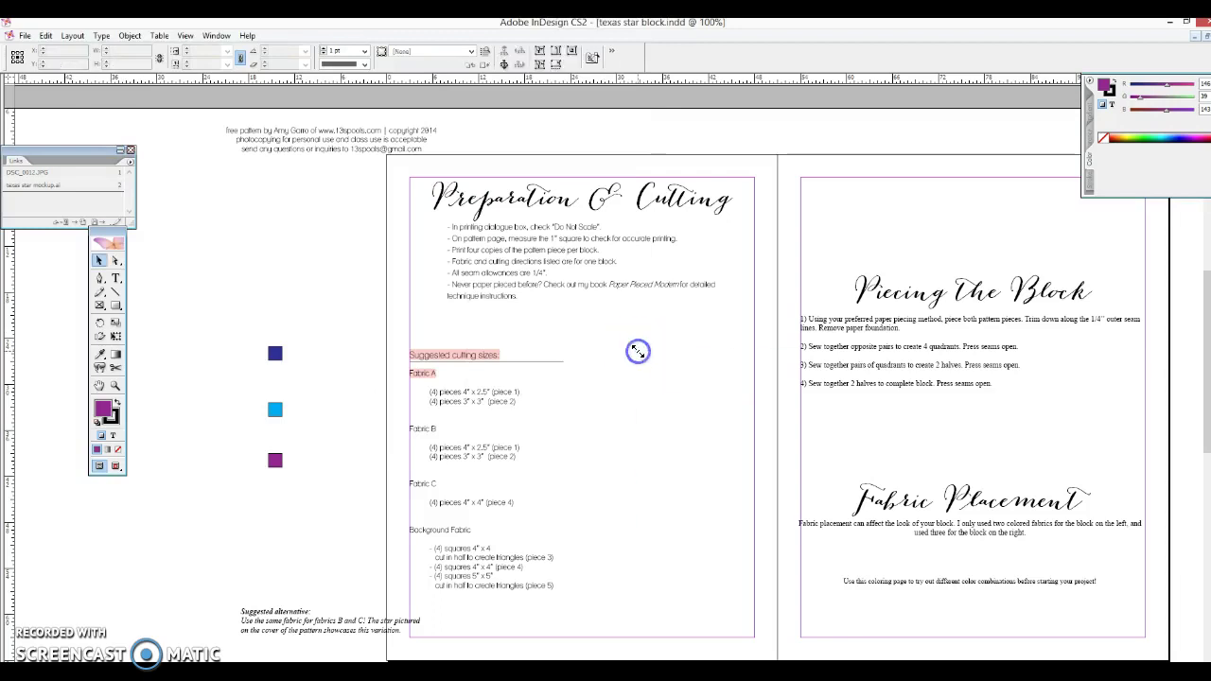
drag(740, 406, 607, 410)
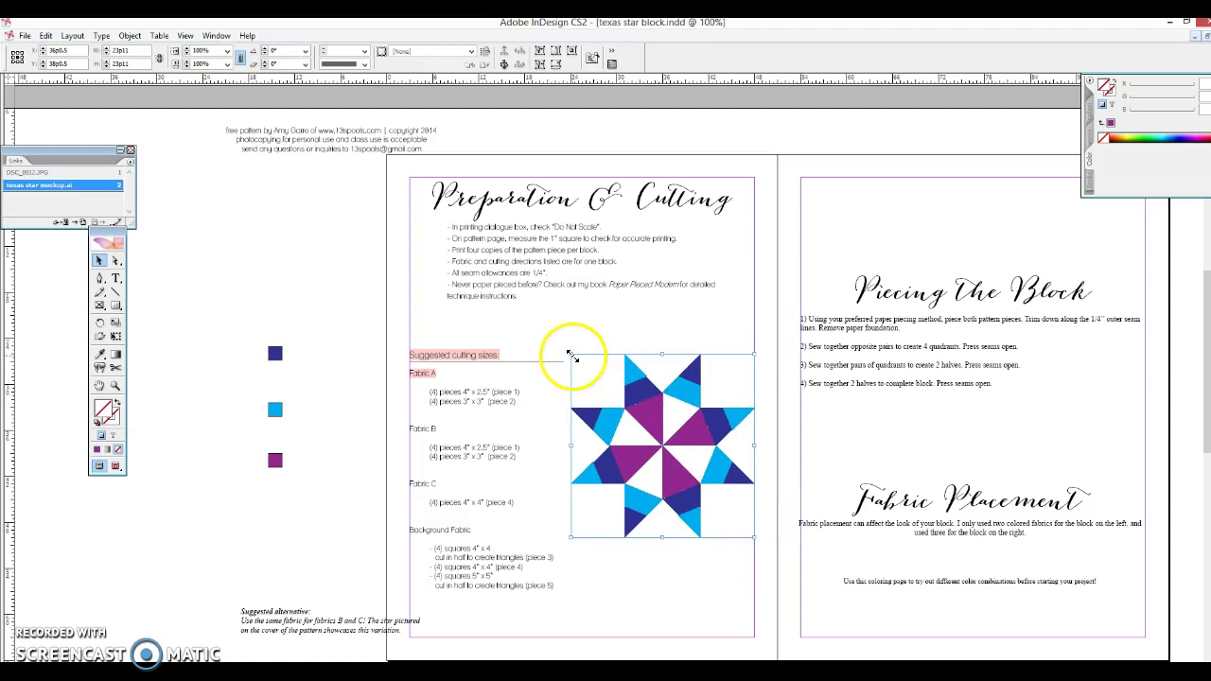
Scale the star illustration down to 20p2 wide and move it up level with the "Suggested cutting sizes" heading.
drag(577, 359, 600, 379)
click(606, 389)
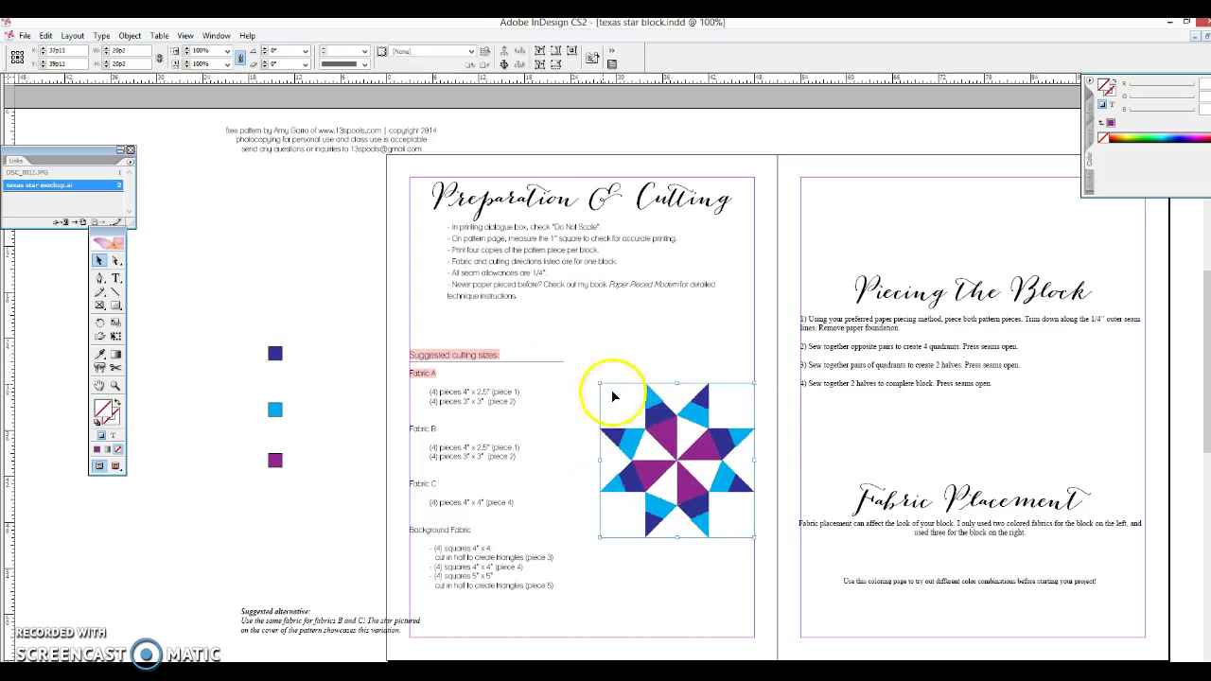
click(654, 418)
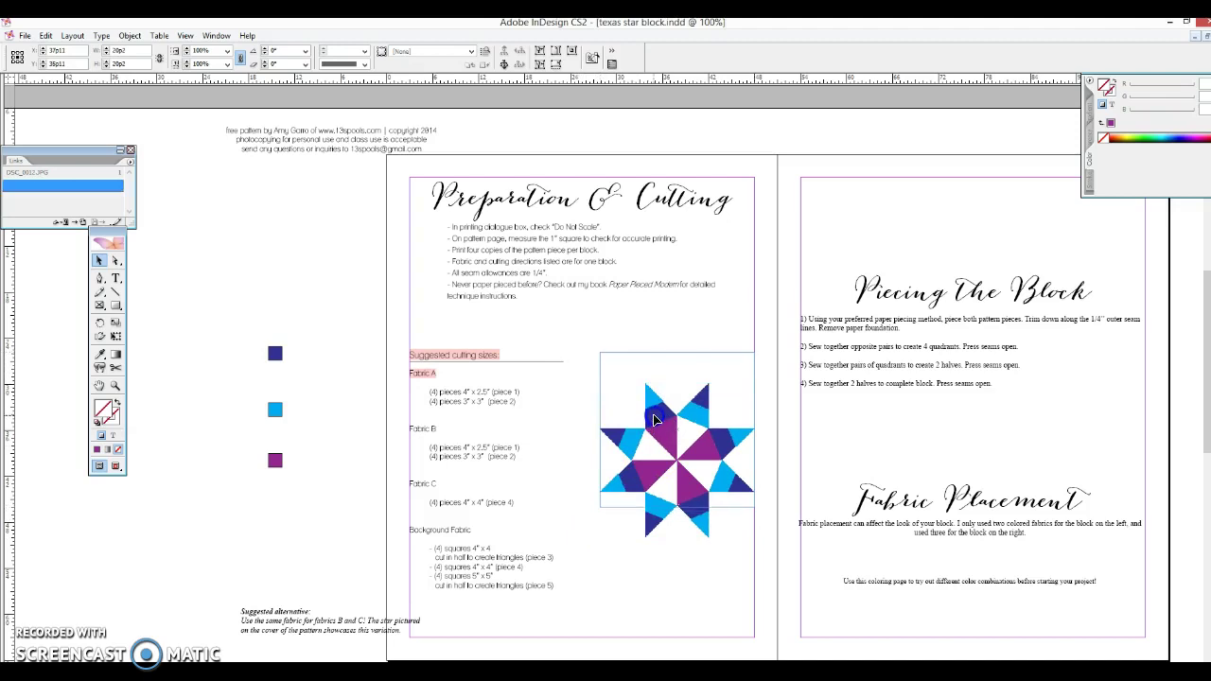
click(324, 508)
Move the "Suggested alternative" note beneath the cutting sizes and widen its frame to span the page margins.
click(291, 620)
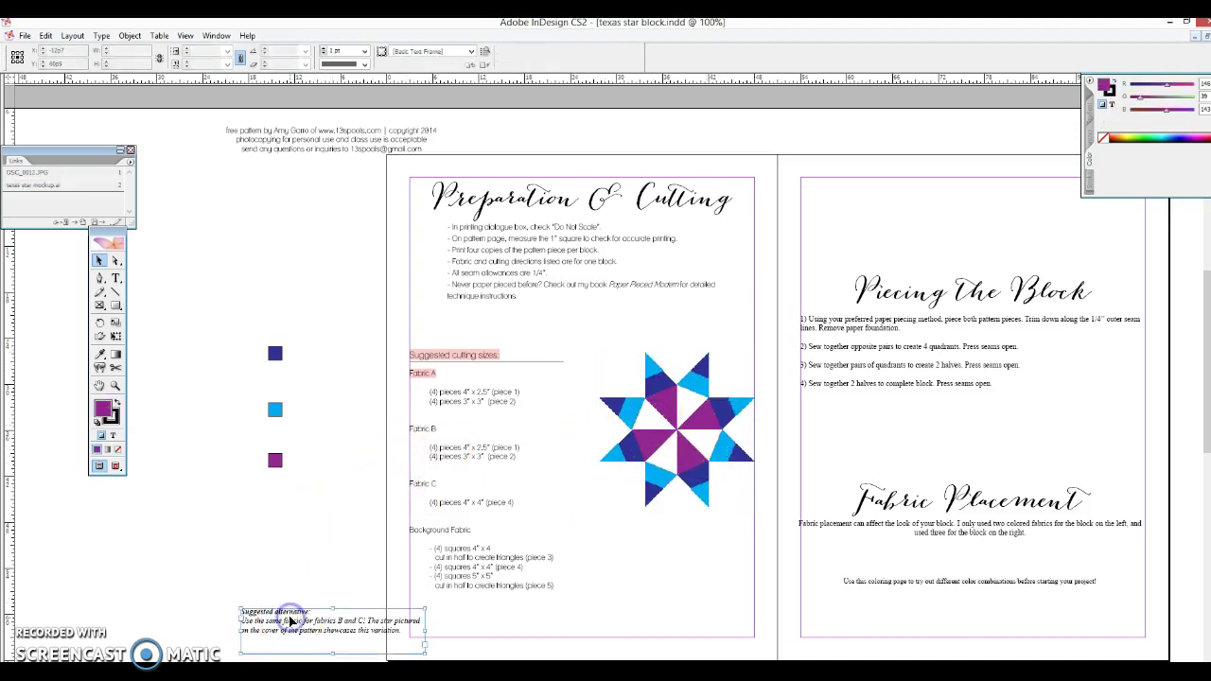
drag(292, 619, 585, 636)
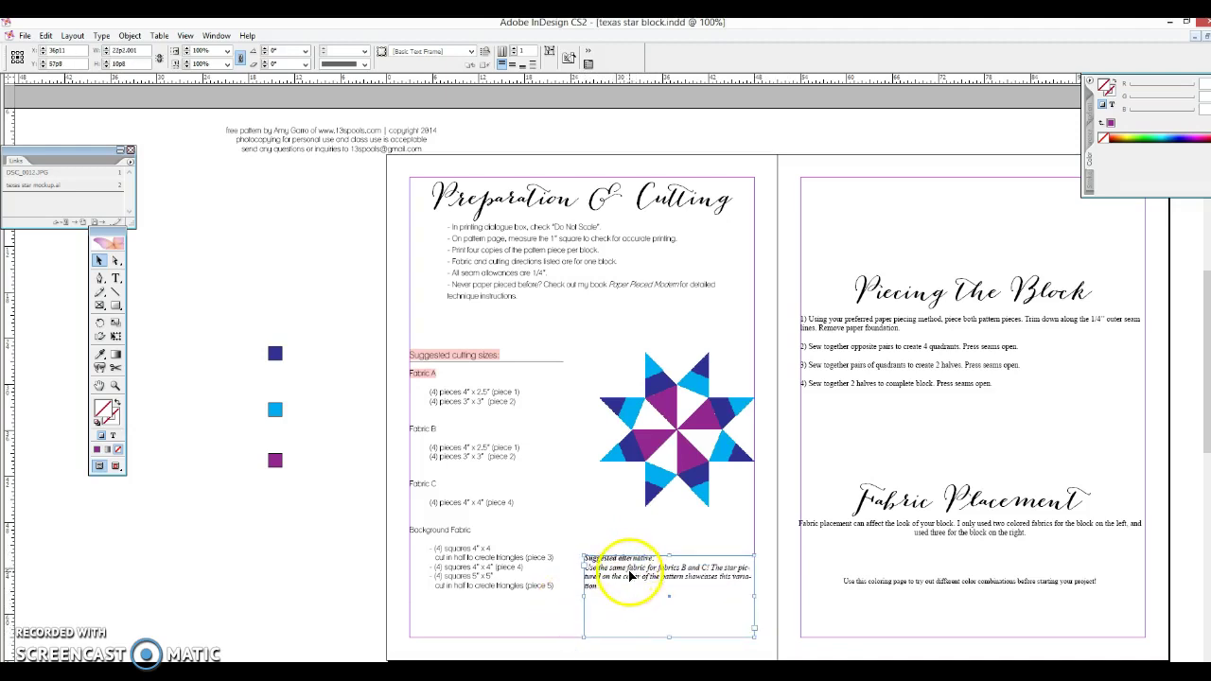
drag(613, 569, 432, 621)
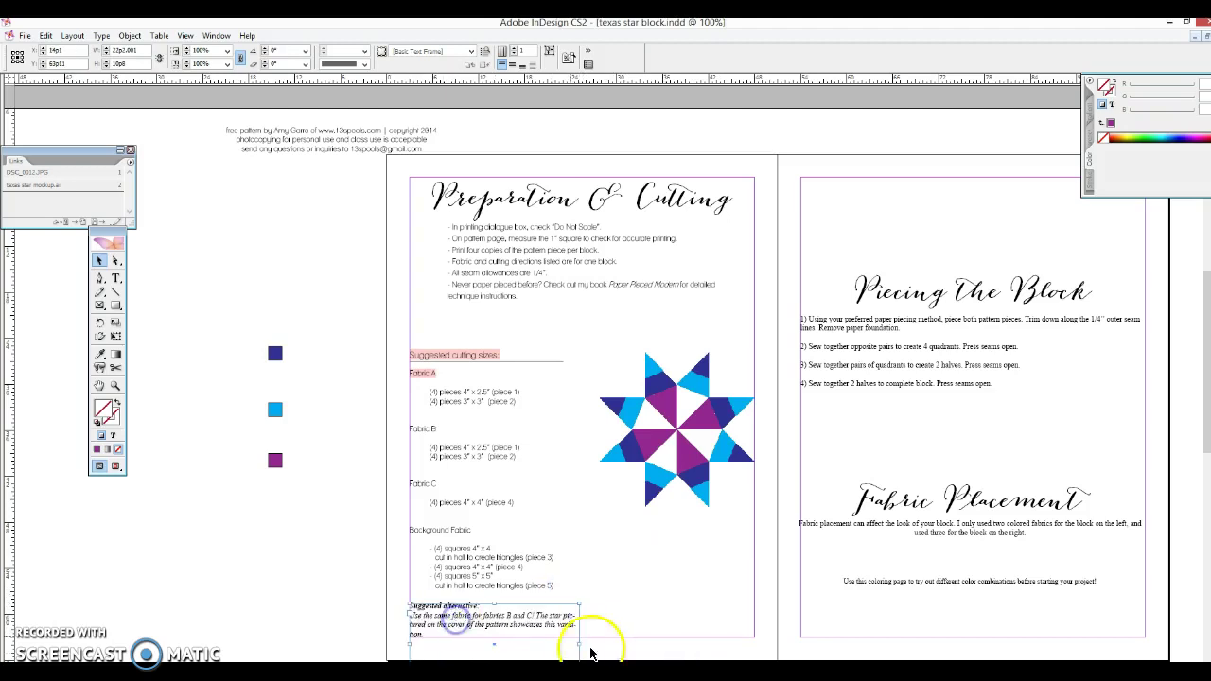
drag(579, 651, 754, 635)
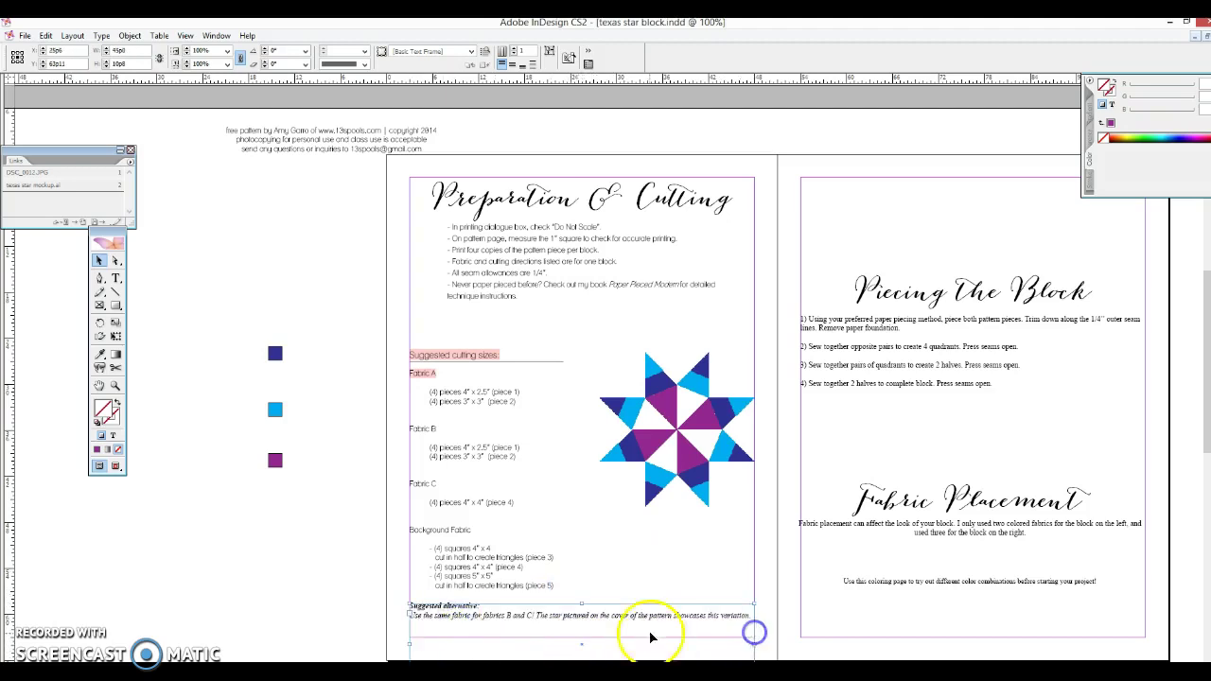
click(383, 593)
Format the whole "Suggested alternative" note in Lane - Narrow at 11 pt.
click(116, 277)
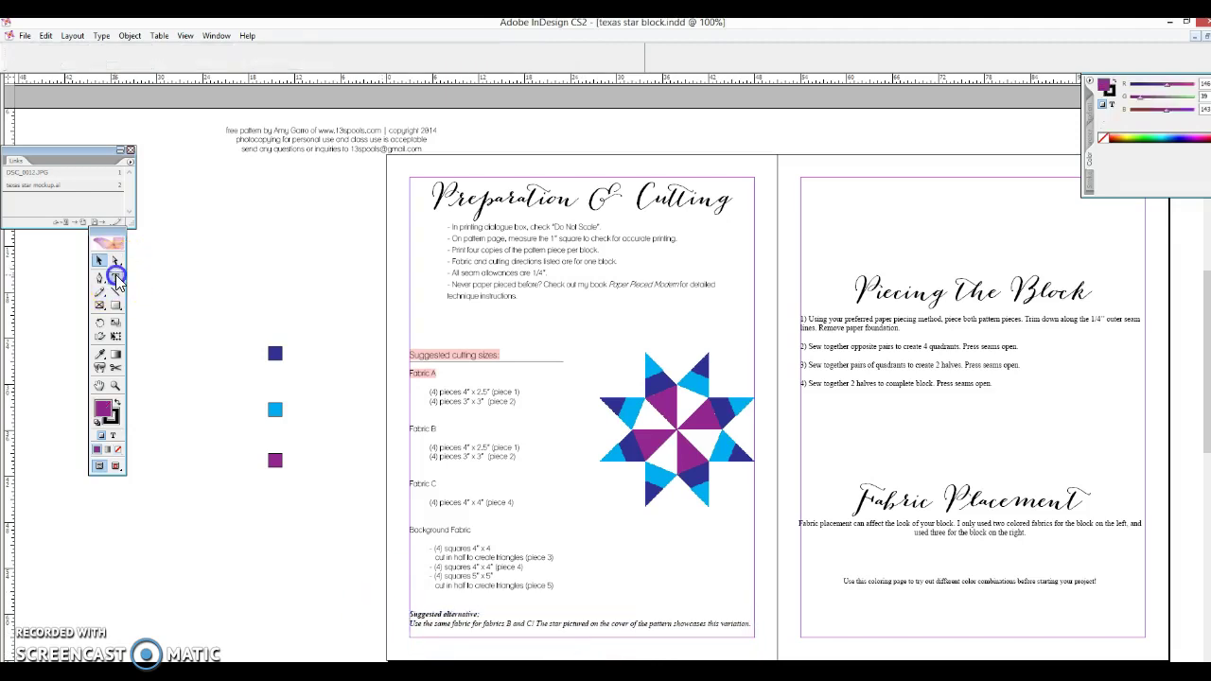
click(473, 618)
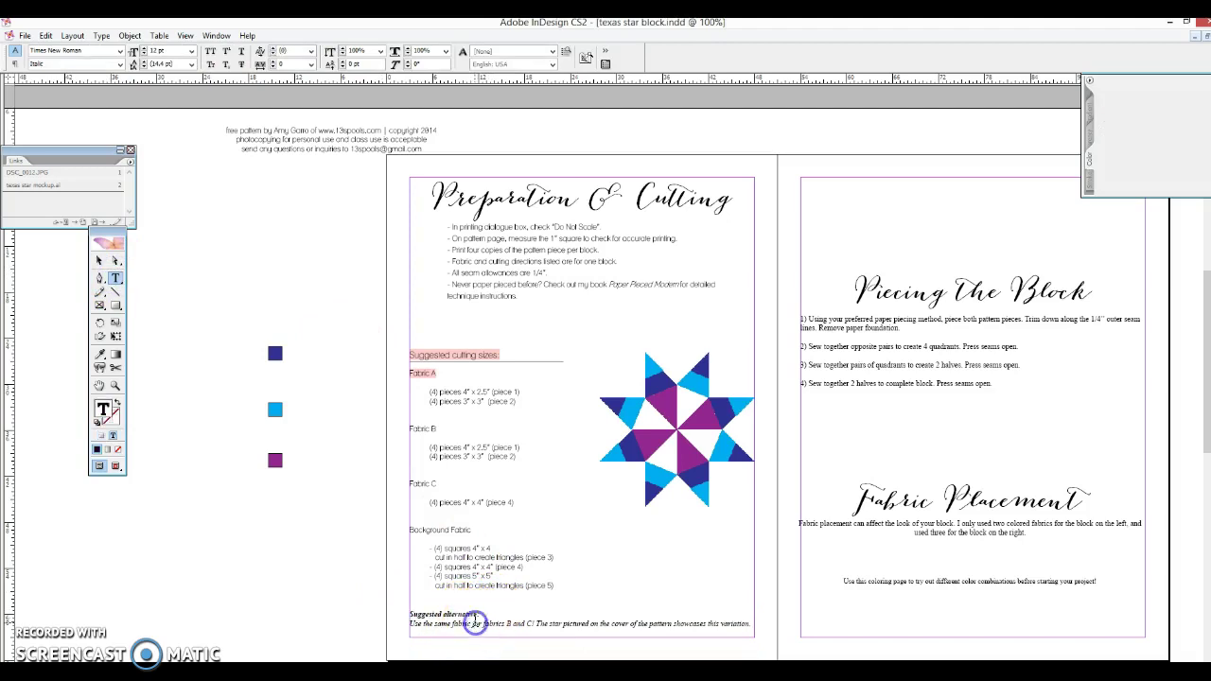
drag(410, 615, 751, 625)
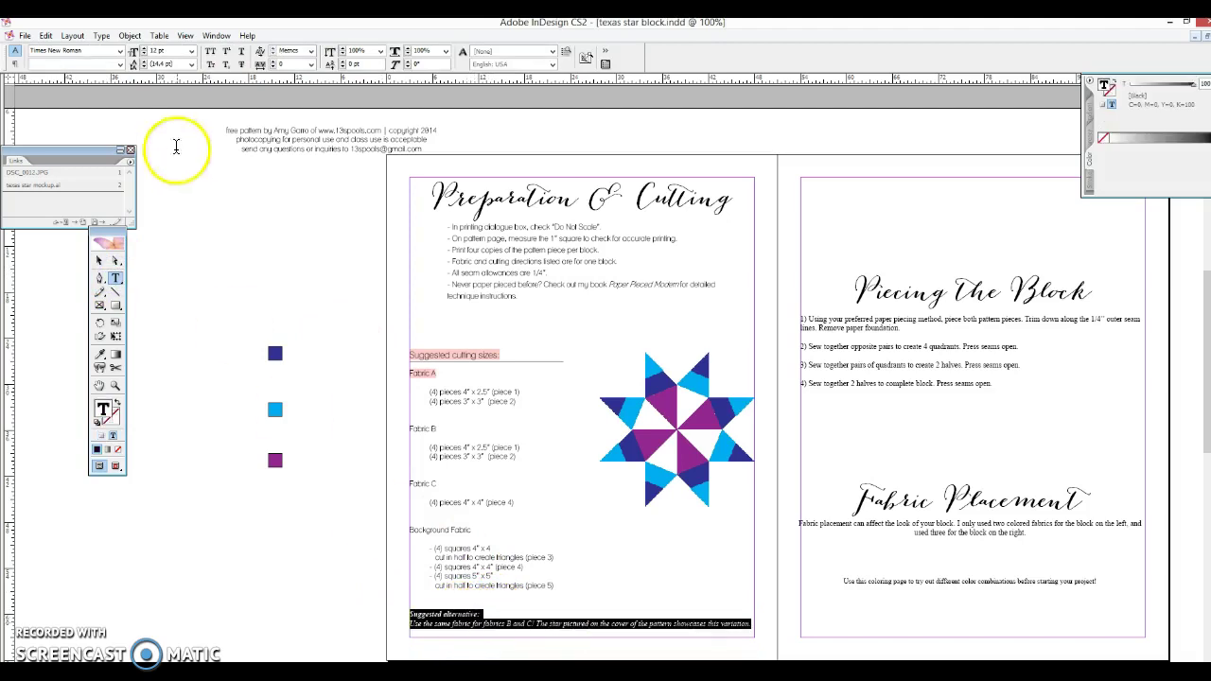
click(120, 50)
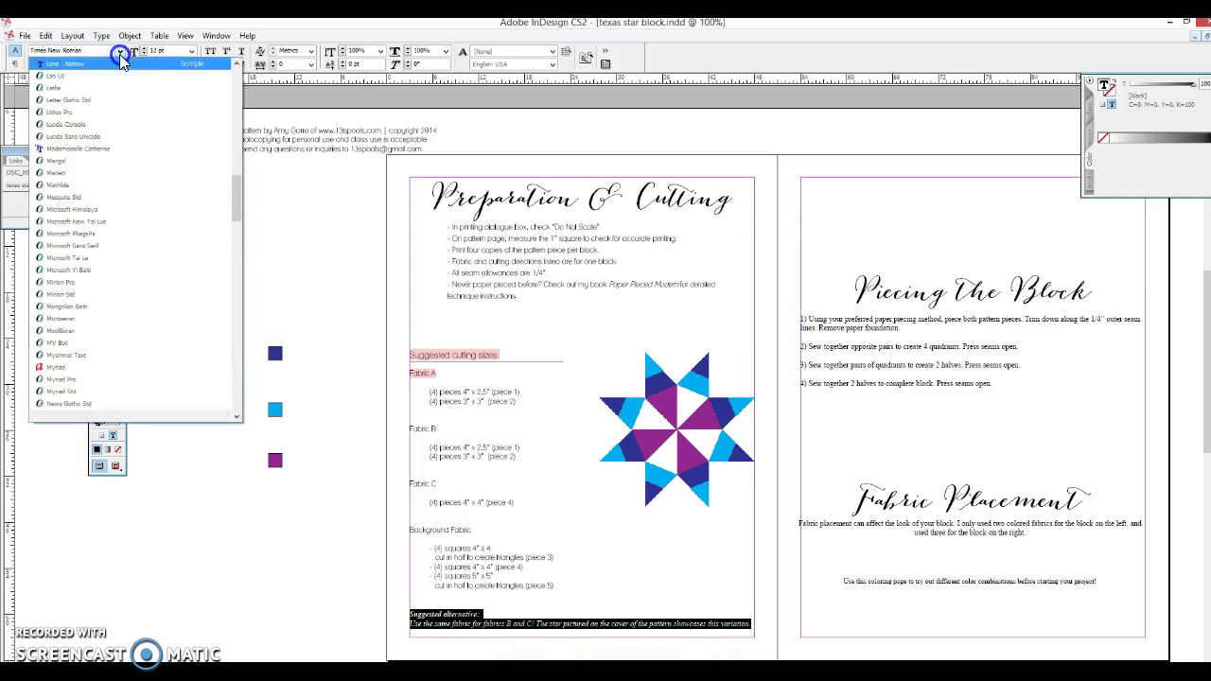
key(l)
key(Return)
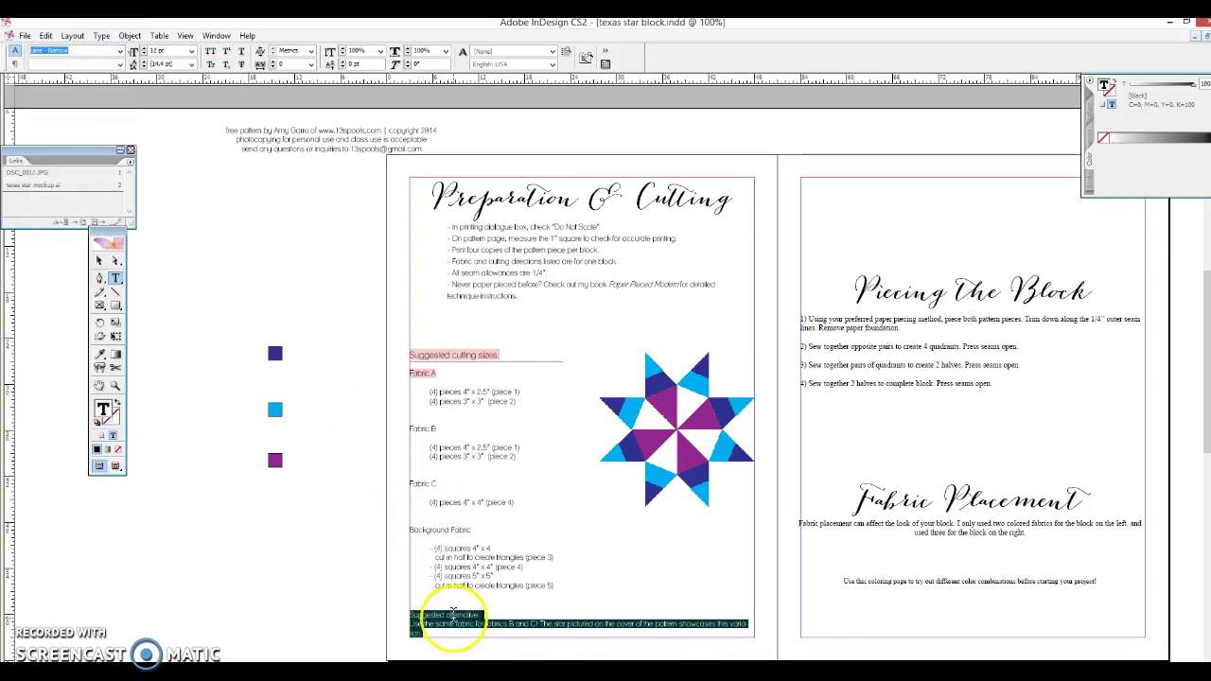
click(140, 54)
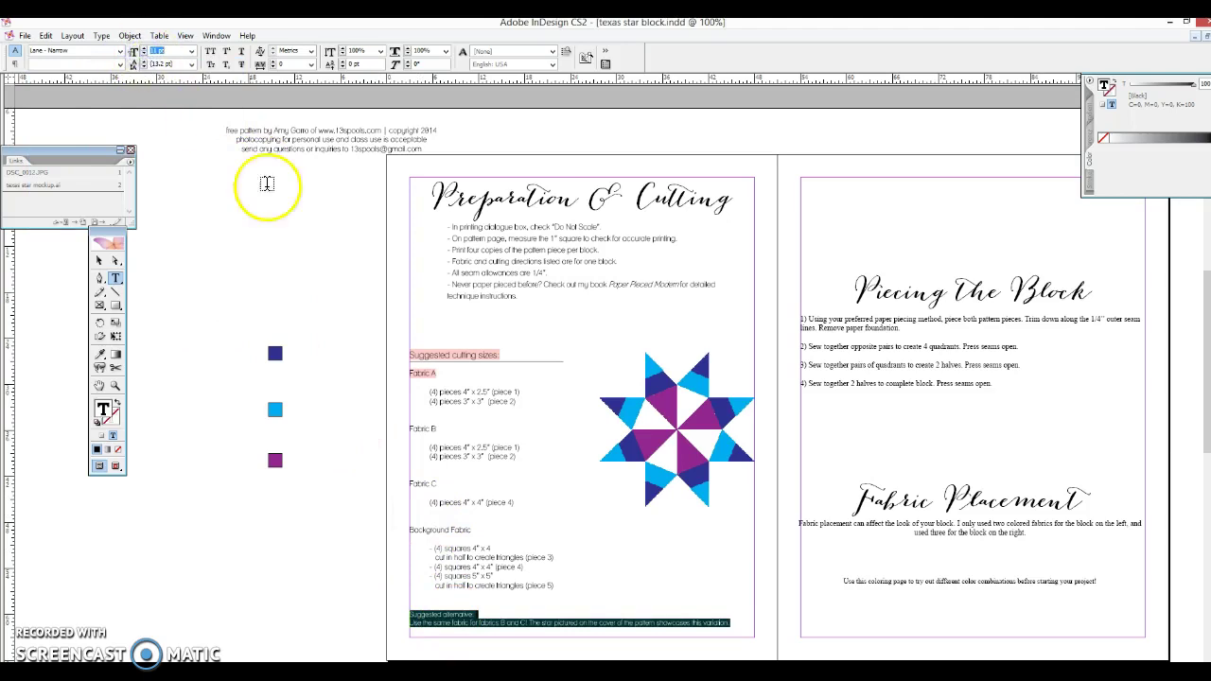
click(100, 264)
click(233, 264)
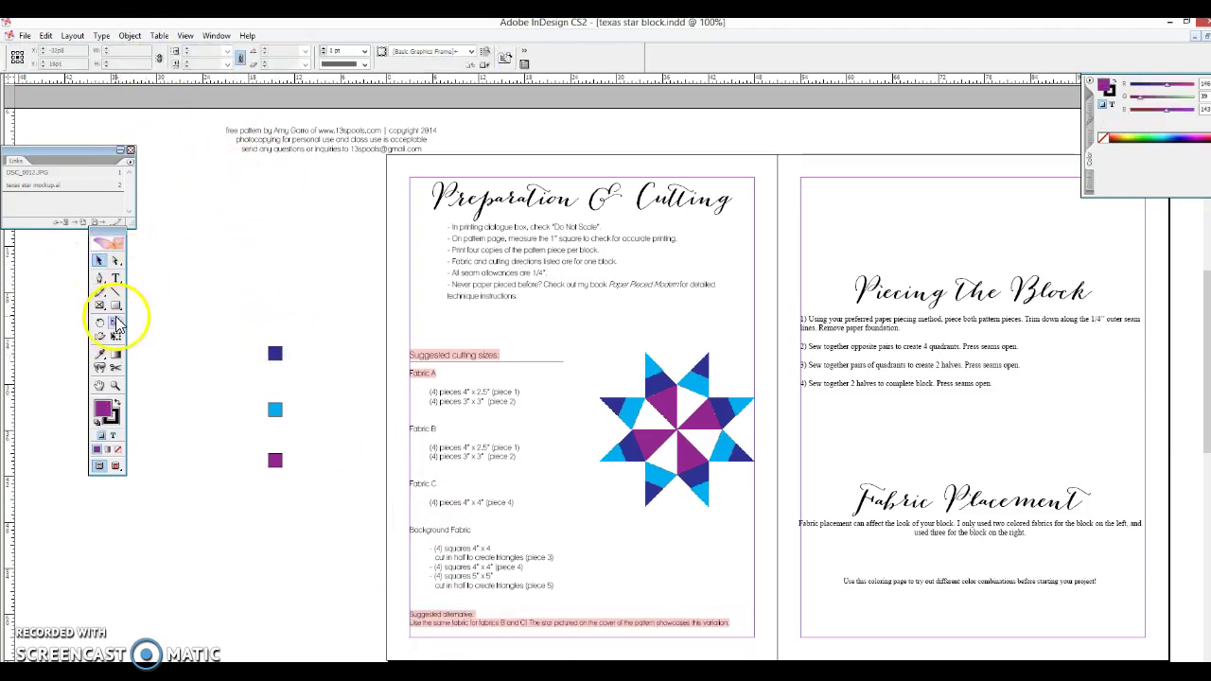
click(114, 304)
drag(220, 248, 233, 299)
key(ctrl+z)
Move the three color squares together onto the page so they sit beside the Fabric A, B and C cutting lists.
click(98, 263)
click(273, 353)
drag(239, 327, 291, 480)
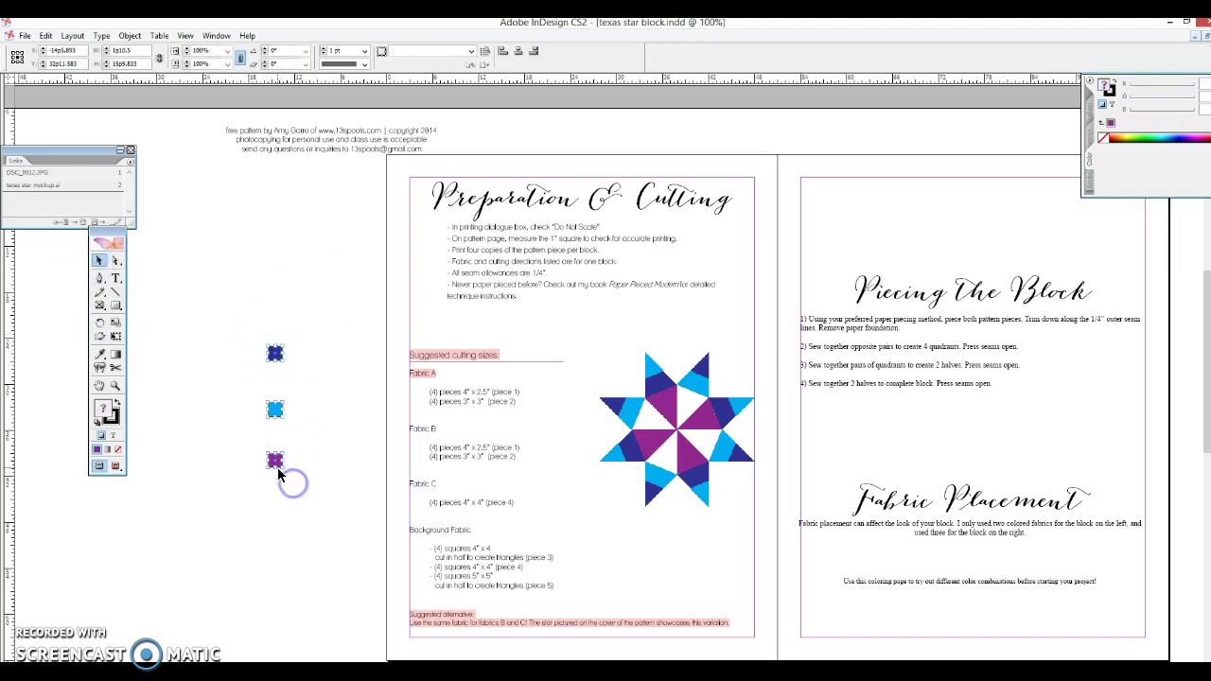
click(409, 503)
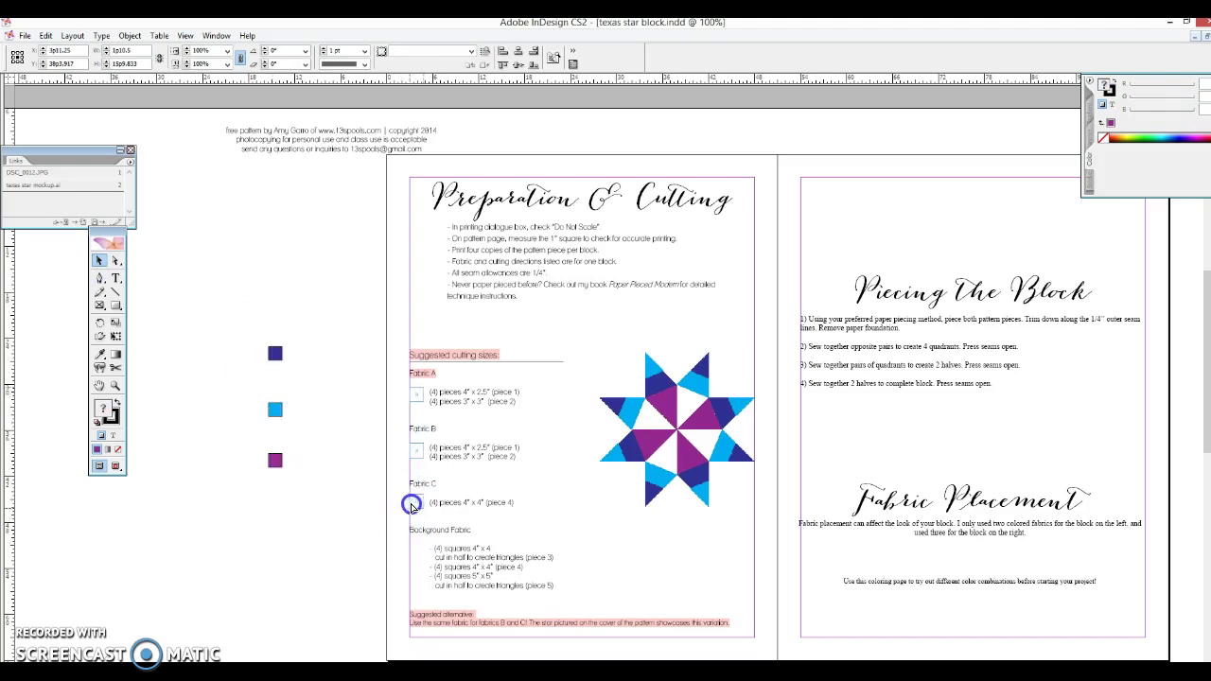
click(378, 503)
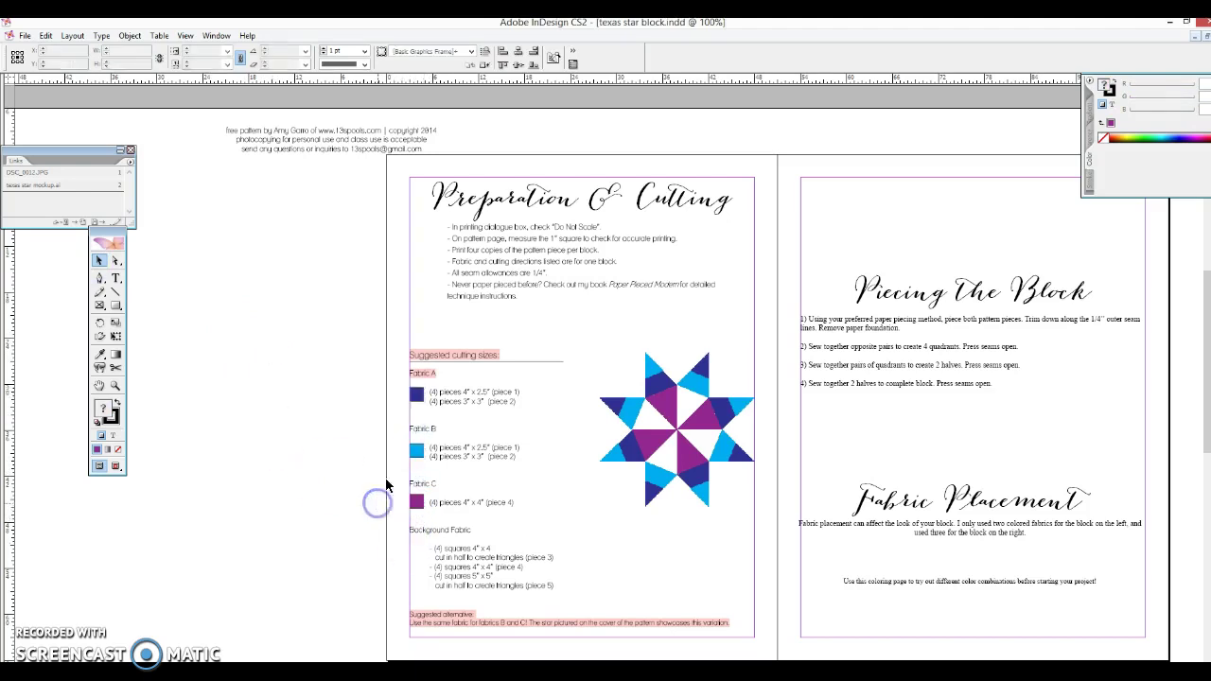
click(668, 385)
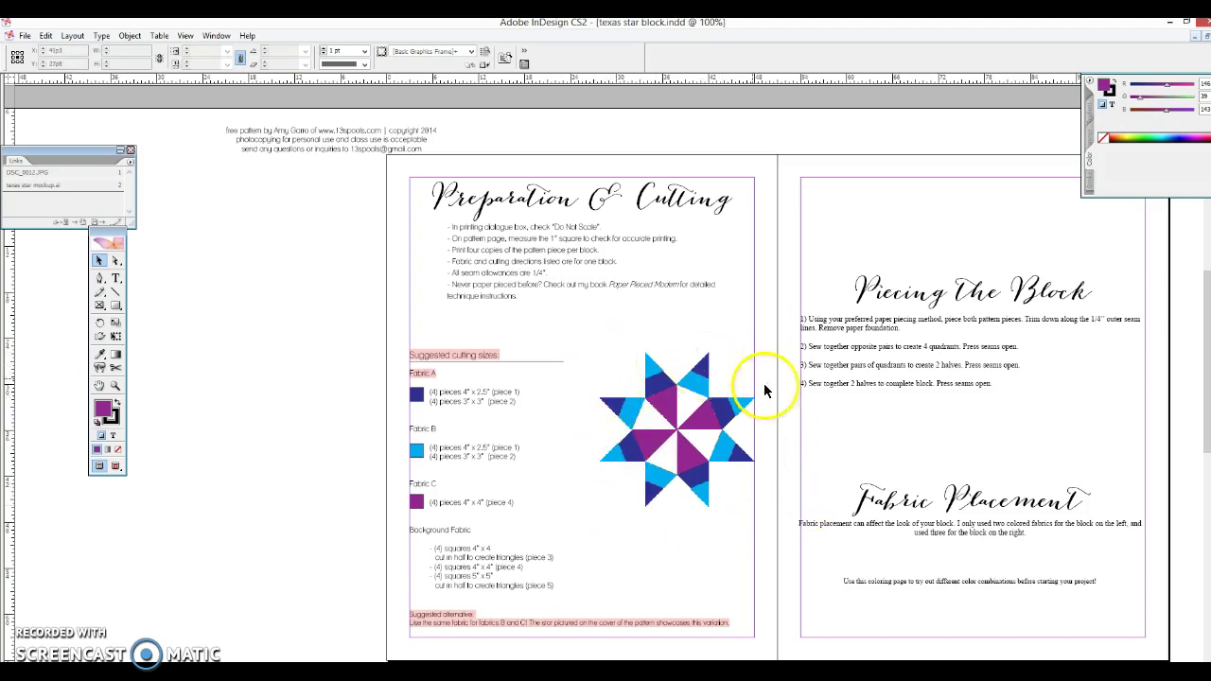
Nudge the bulleted notes down to leave more space beneath the "Preparation & Cutting" heading.
scroll(605, 398, right, 5)
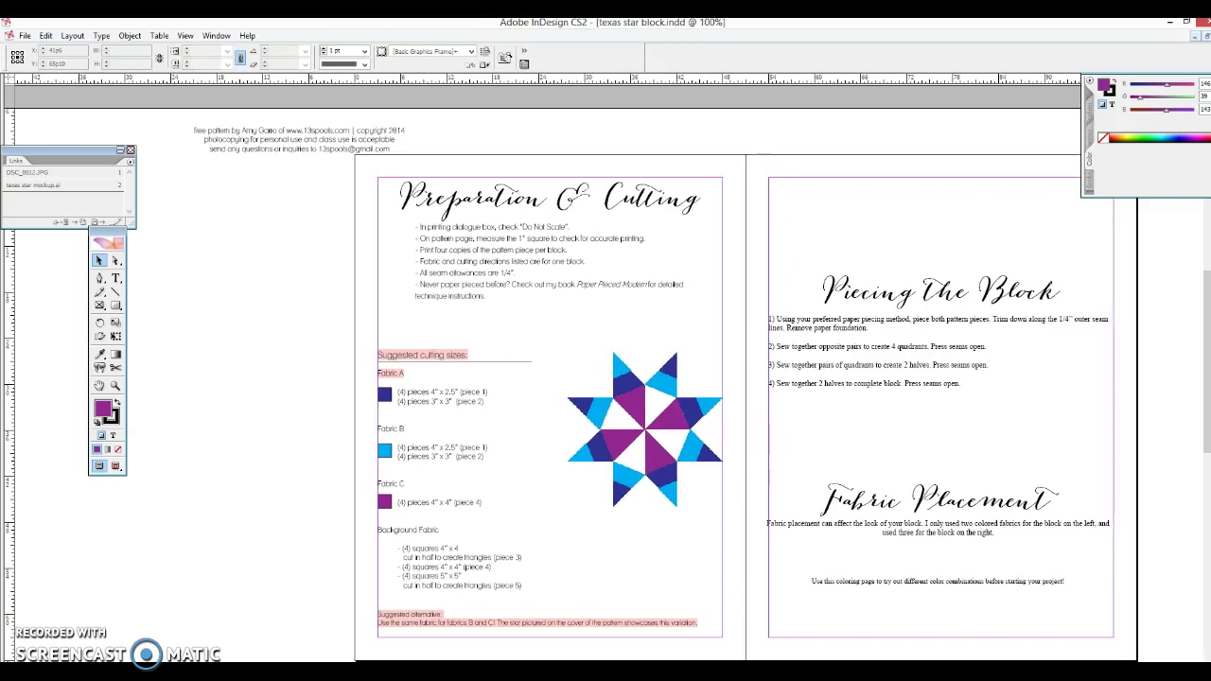
scroll(546, 397, right, 2)
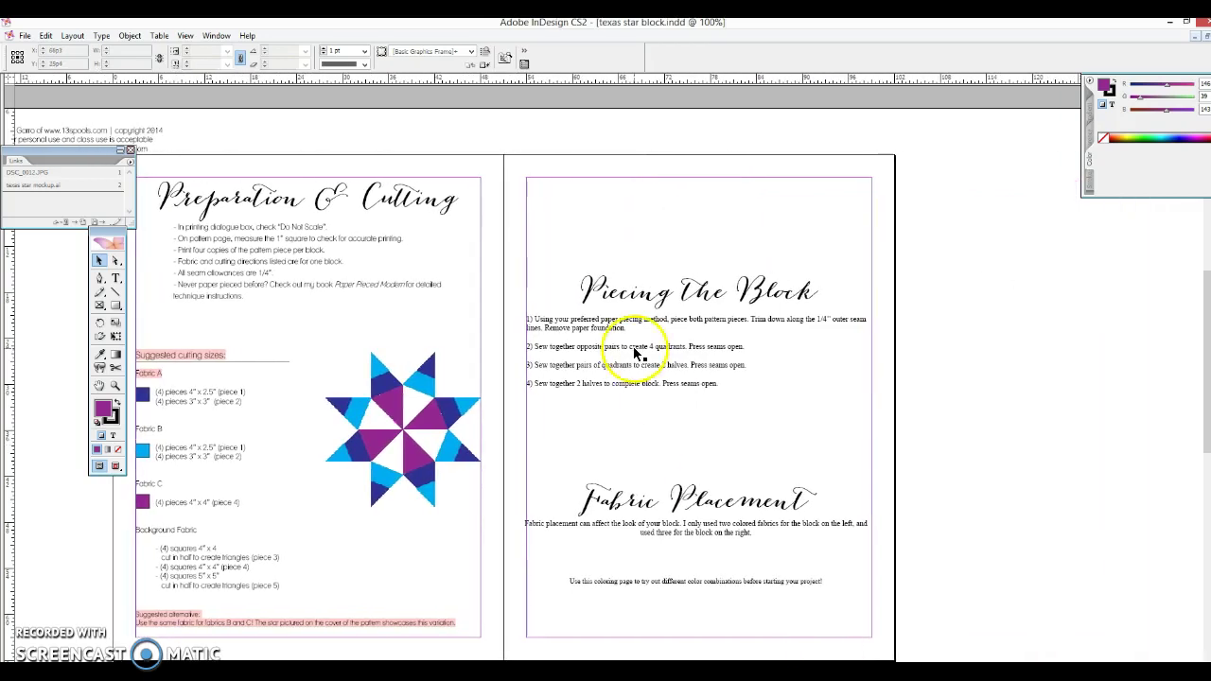
click(228, 255)
key(Down)
key(Down)
key(Down)
key(Down)
key(Down)
key(Down)
key(Down)
key(Down)
key(Down)
key(Down)
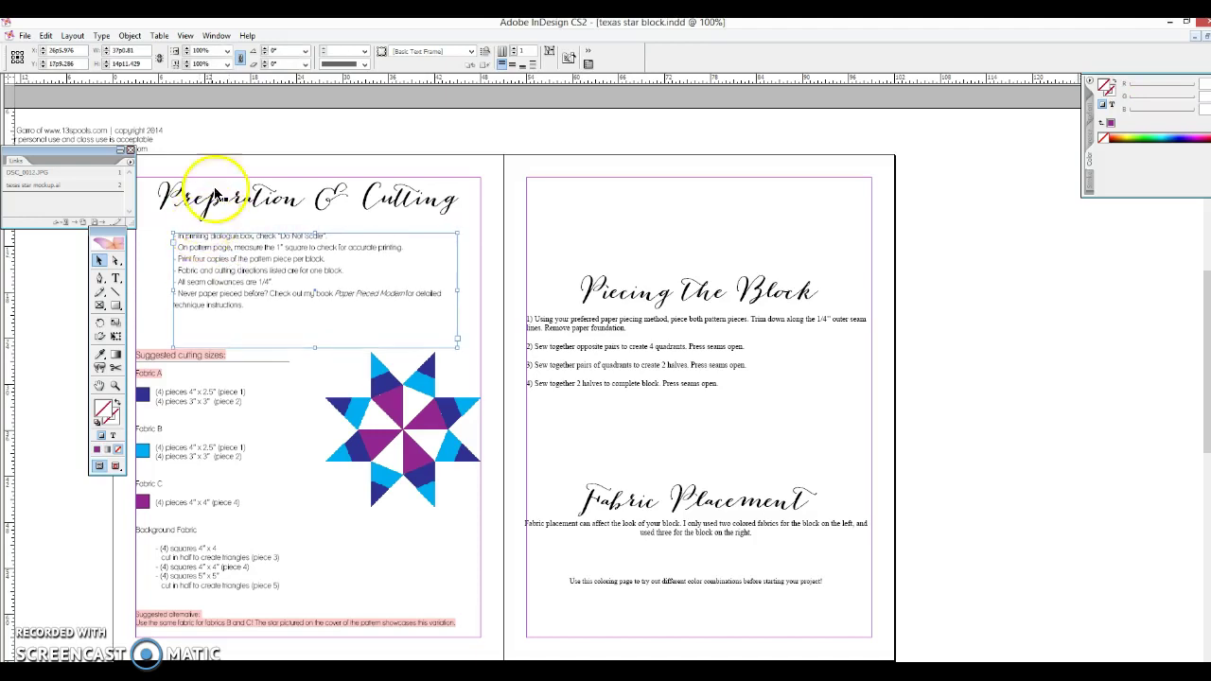
key(Down)
key(Down)
key(Down)
key(Down)
key(Down)
key(Down)
key(Down)
key(Down)
key(Down)
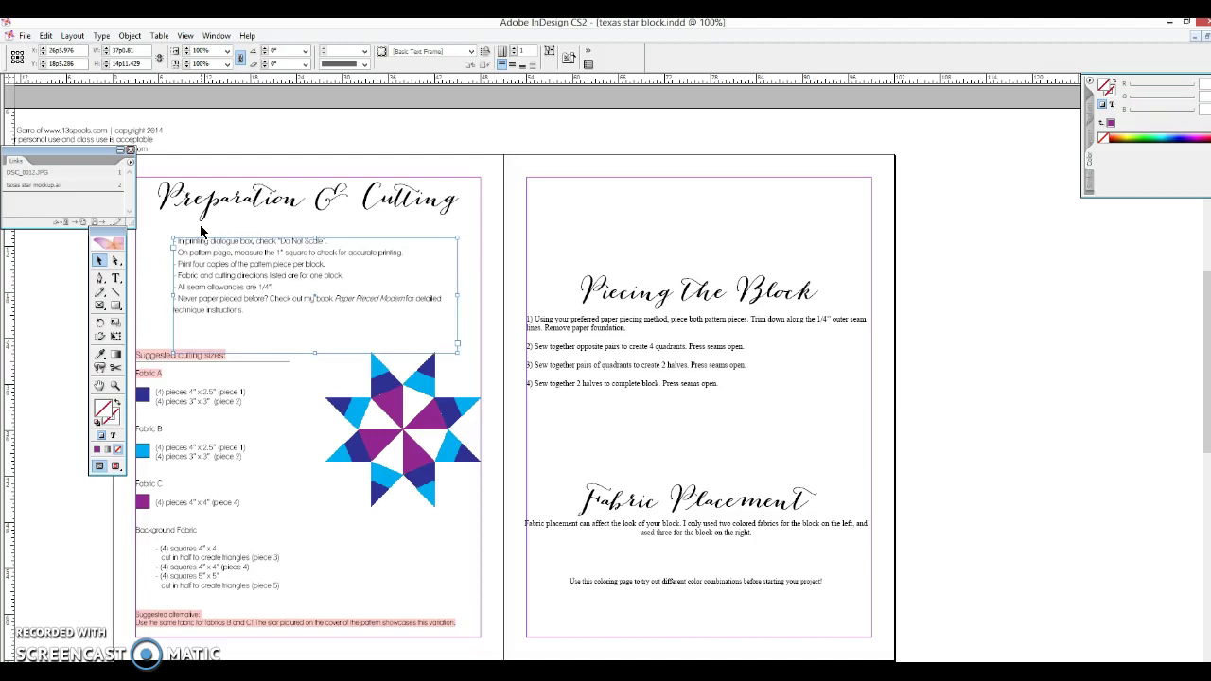
Move the "Piecing the Block" heading up to the page's top margin and shift the numbered piecing instructions up beneath it.
click(613, 294)
drag(612, 294, 613, 199)
click(602, 320)
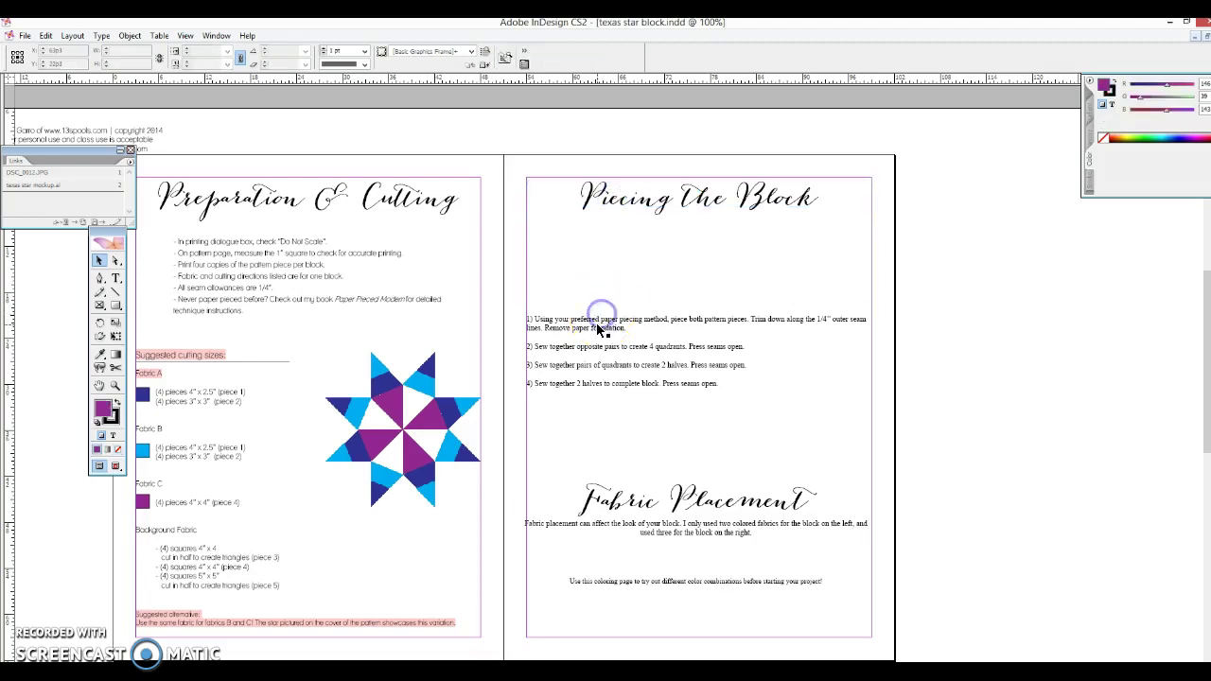
drag(597, 326, 516, 217)
Add a horizontal guide at the top of the piecing instructions and align the Preparation & Cutting notes to it.
drag(378, 84, 951, 233)
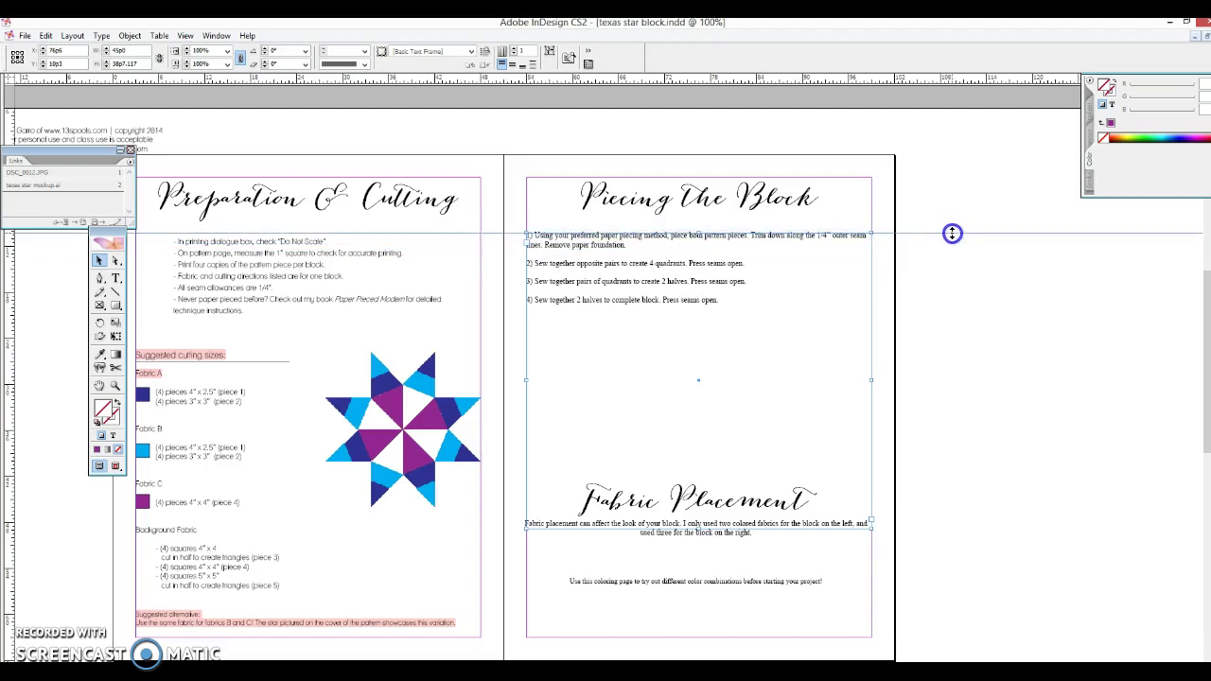
click(293, 299)
drag(293, 299, 294, 293)
click(770, 251)
click(594, 303)
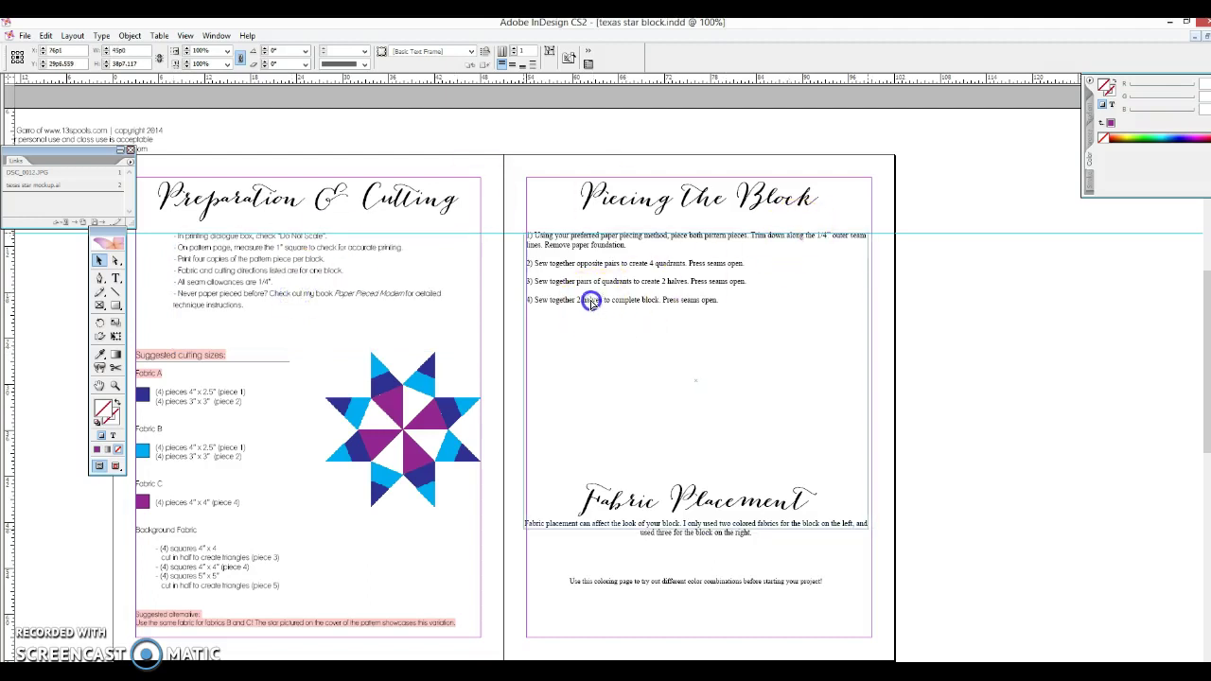
click(591, 301)
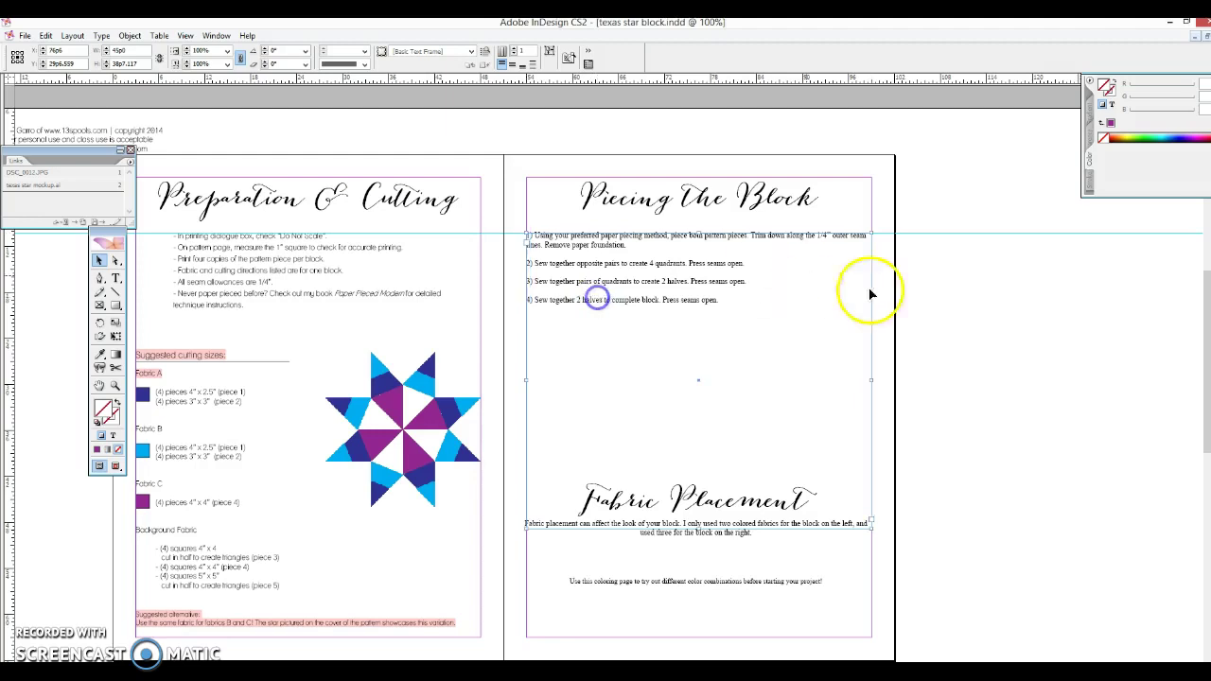
click(965, 314)
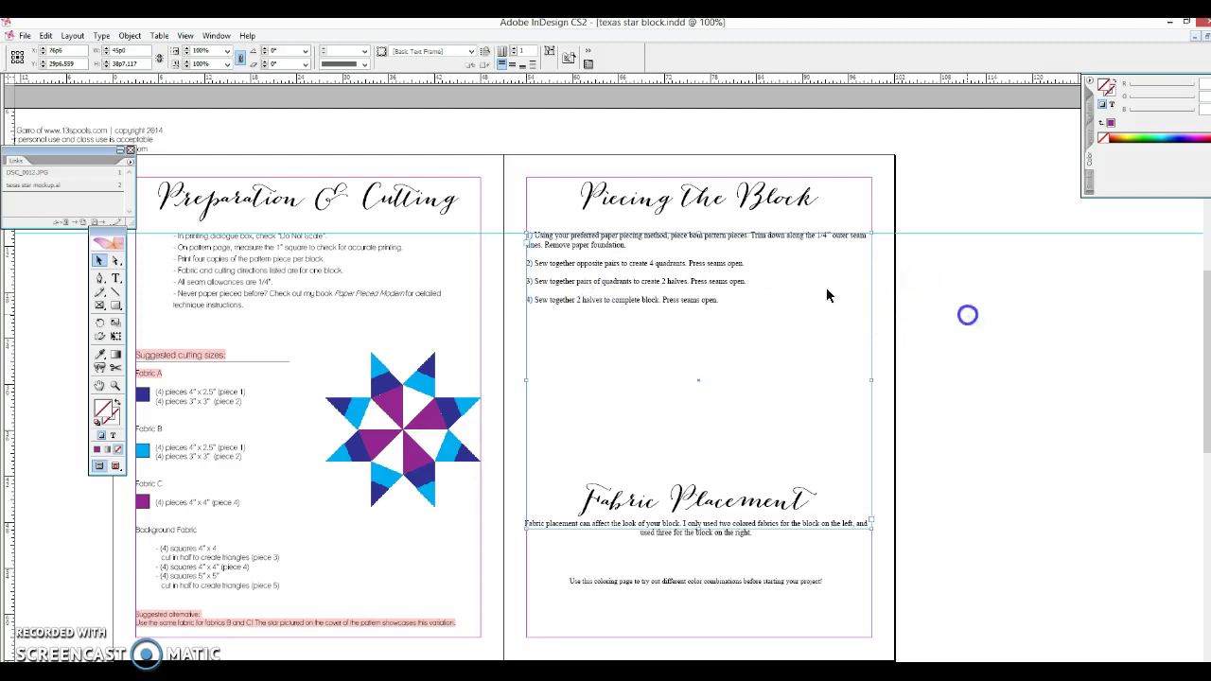
Change all the numbered piecing instructions to the Lane - Narrow font.
click(116, 278)
click(591, 244)
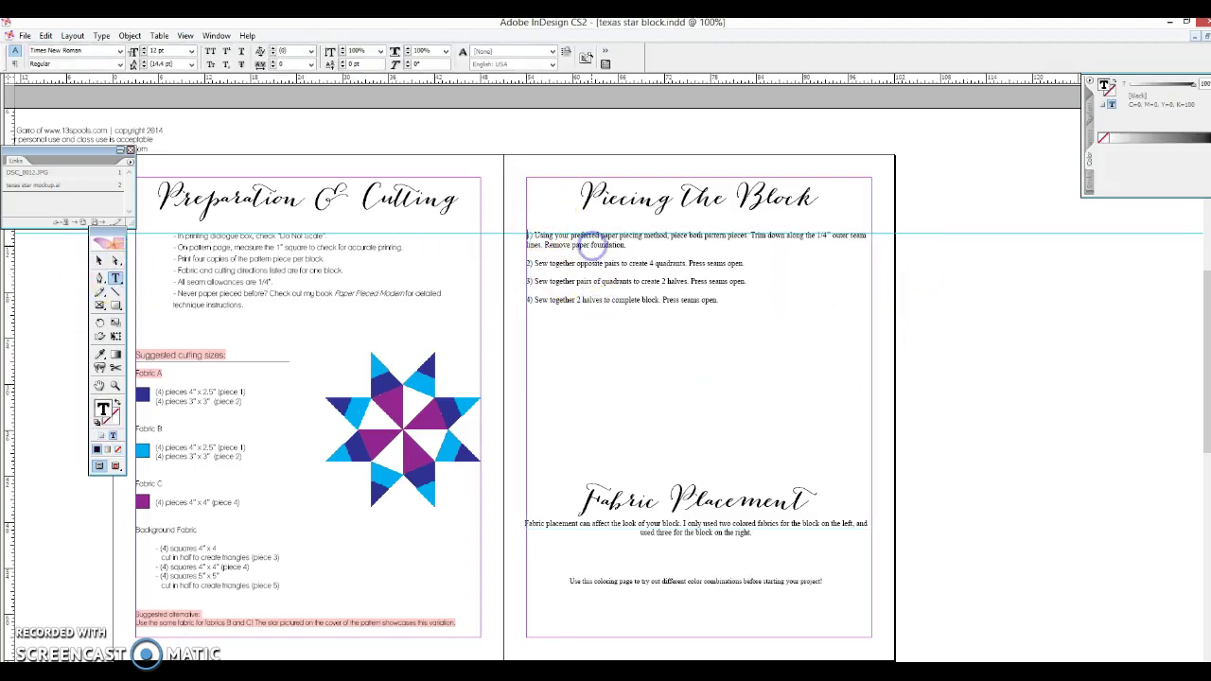
key(ctrl+a)
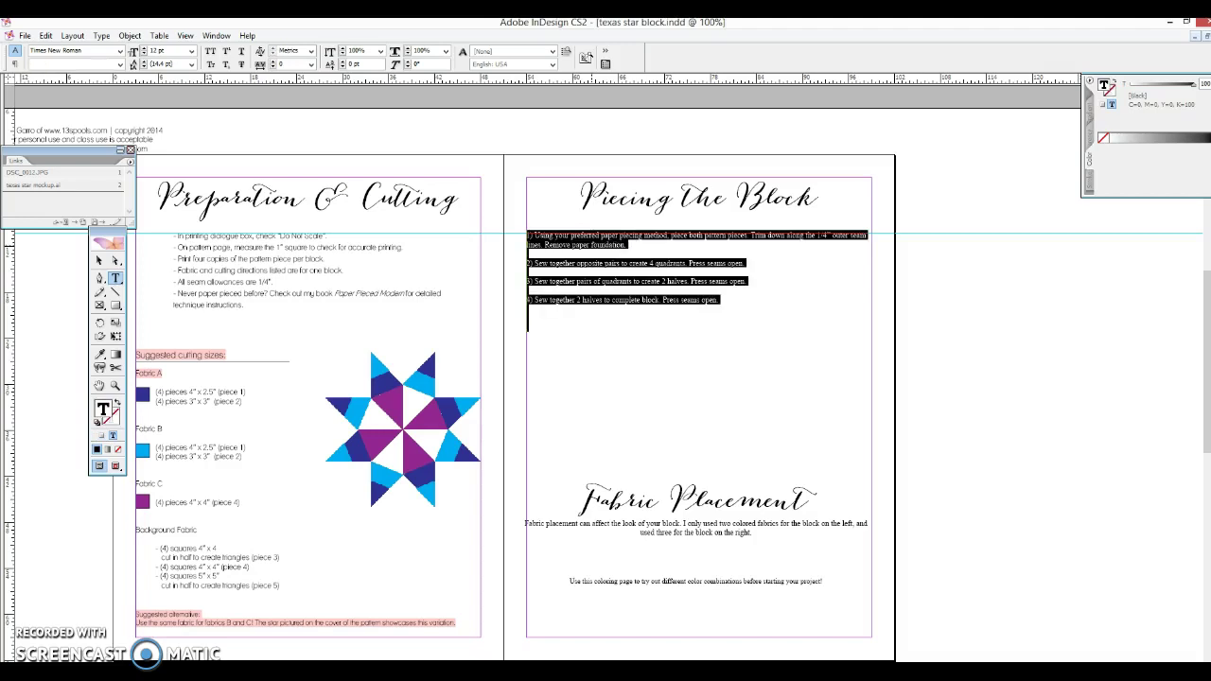
click(119, 51)
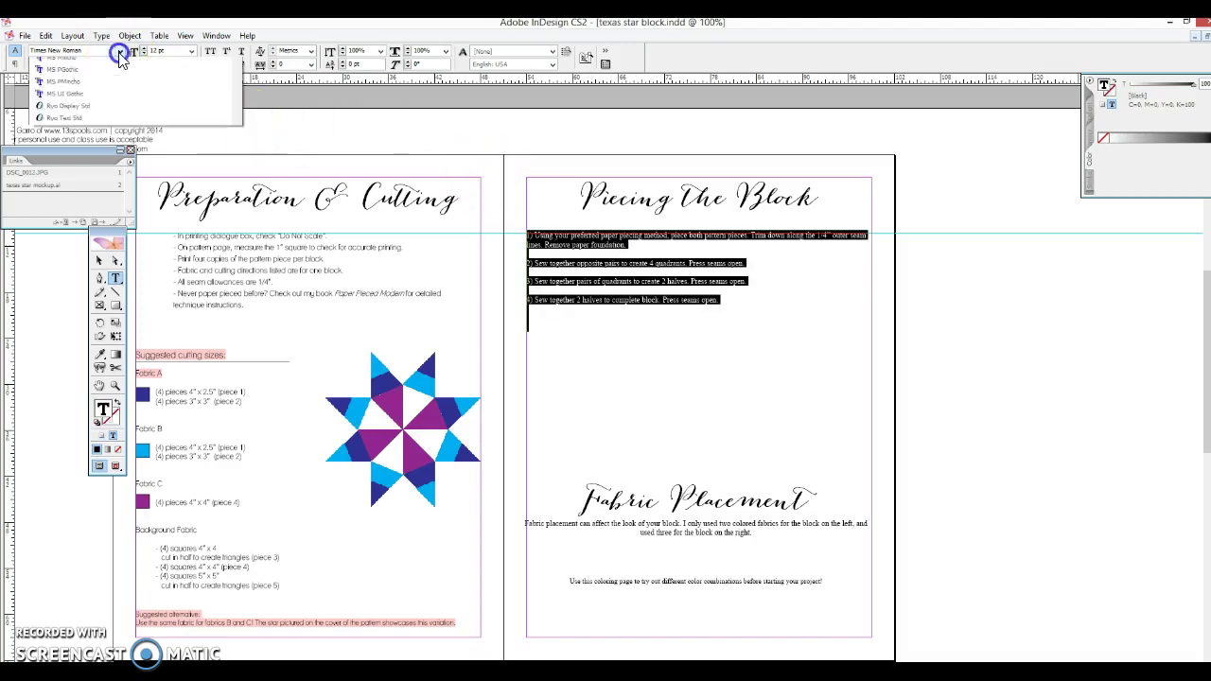
key(Down)
key(Return)
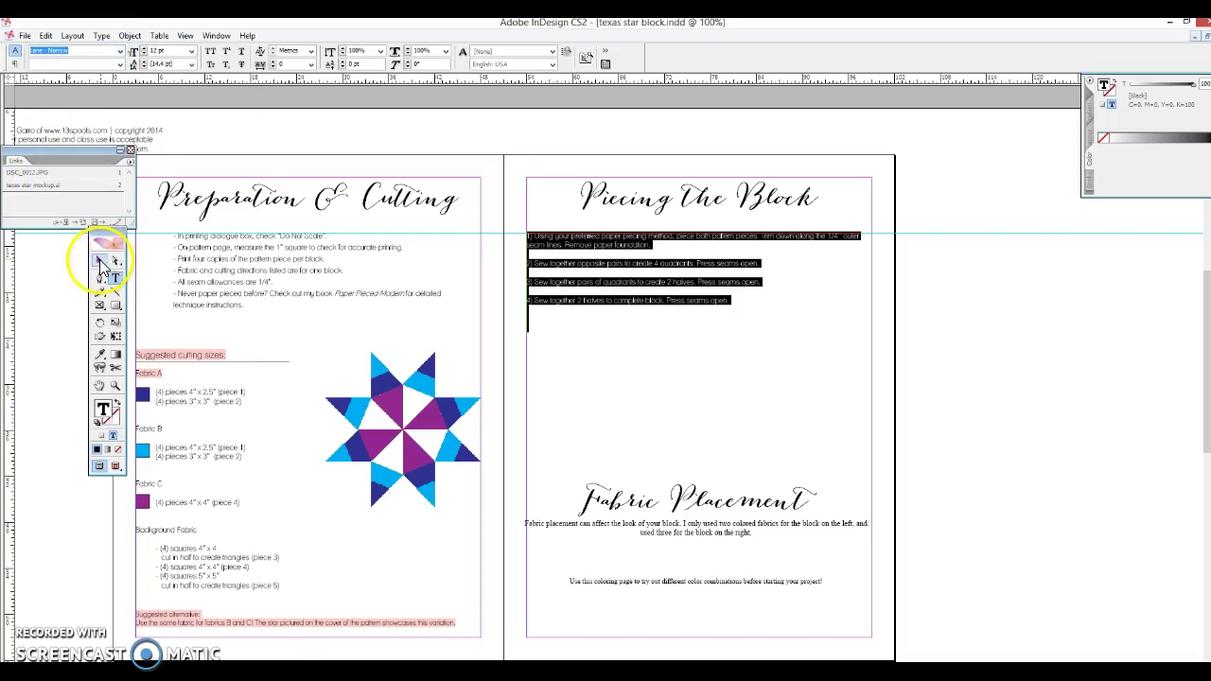
click(100, 259)
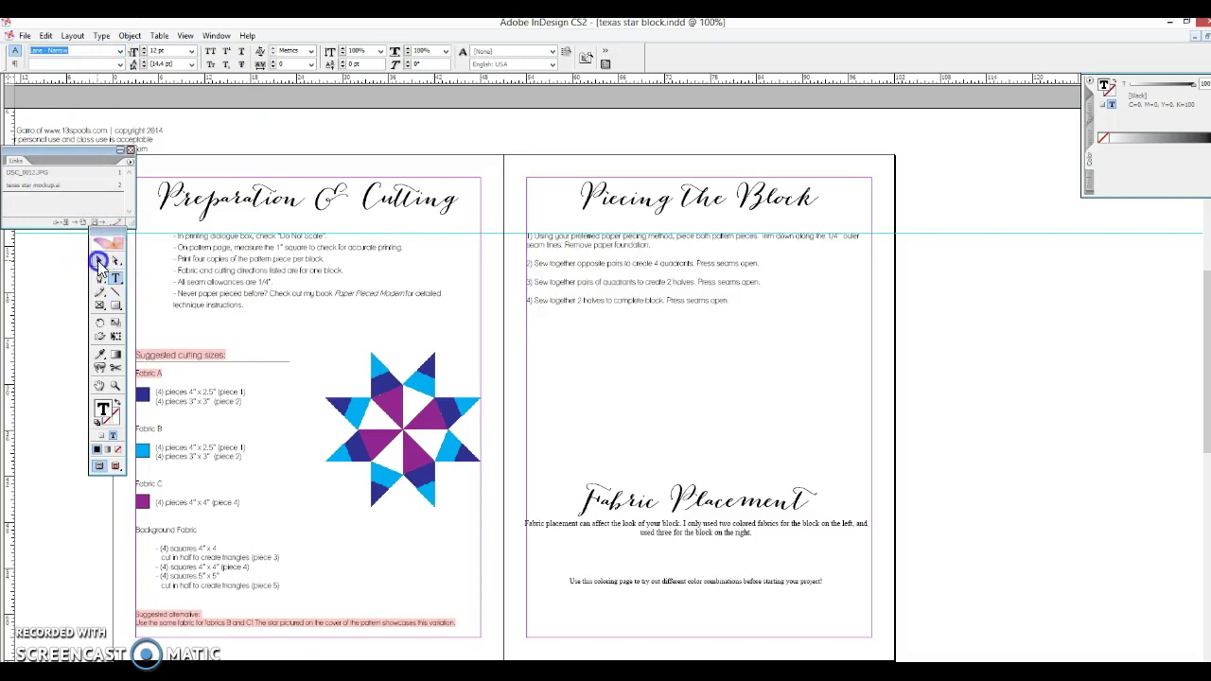
click(1005, 360)
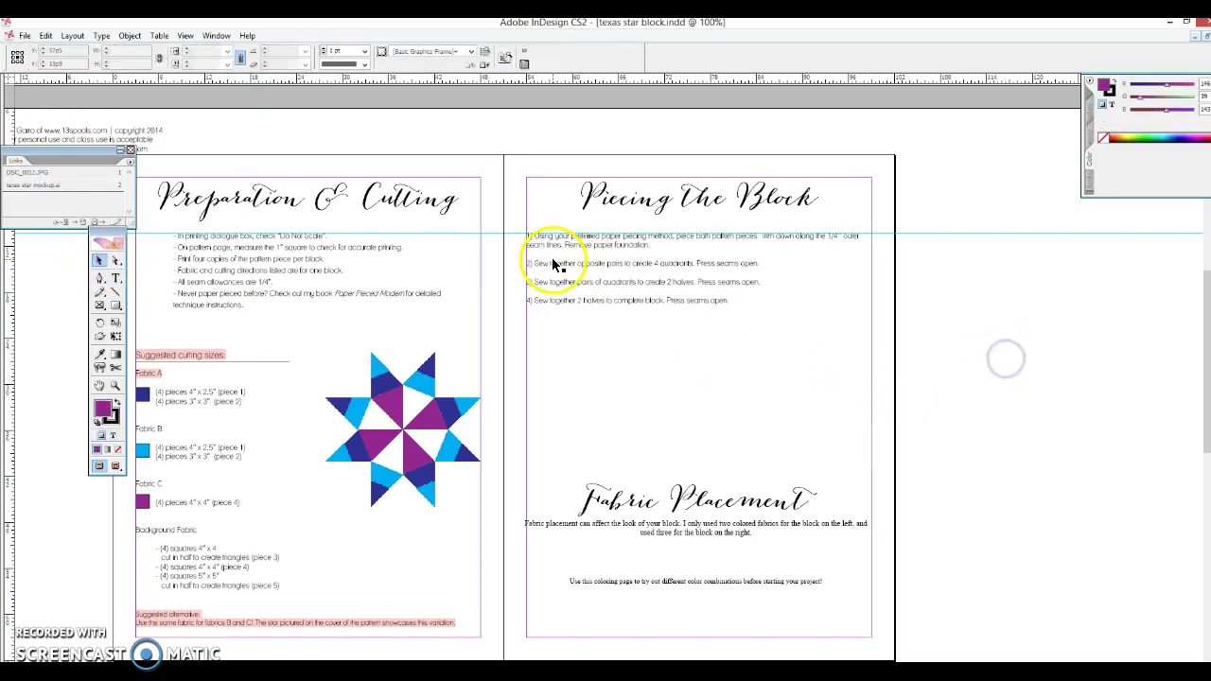
Place the texas star illos.ai illustrations from the star blocks folder onto the Piecing the Block page.
click(26, 36)
click(76, 201)
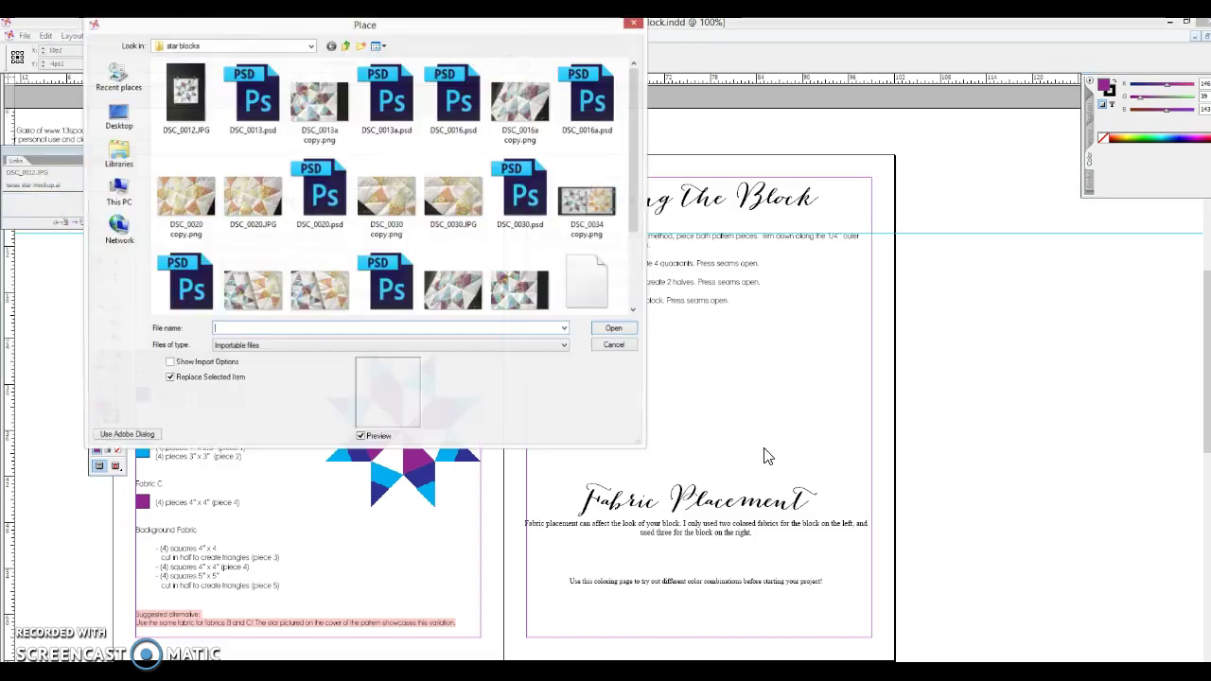
drag(639, 173, 622, 262)
click(582, 166)
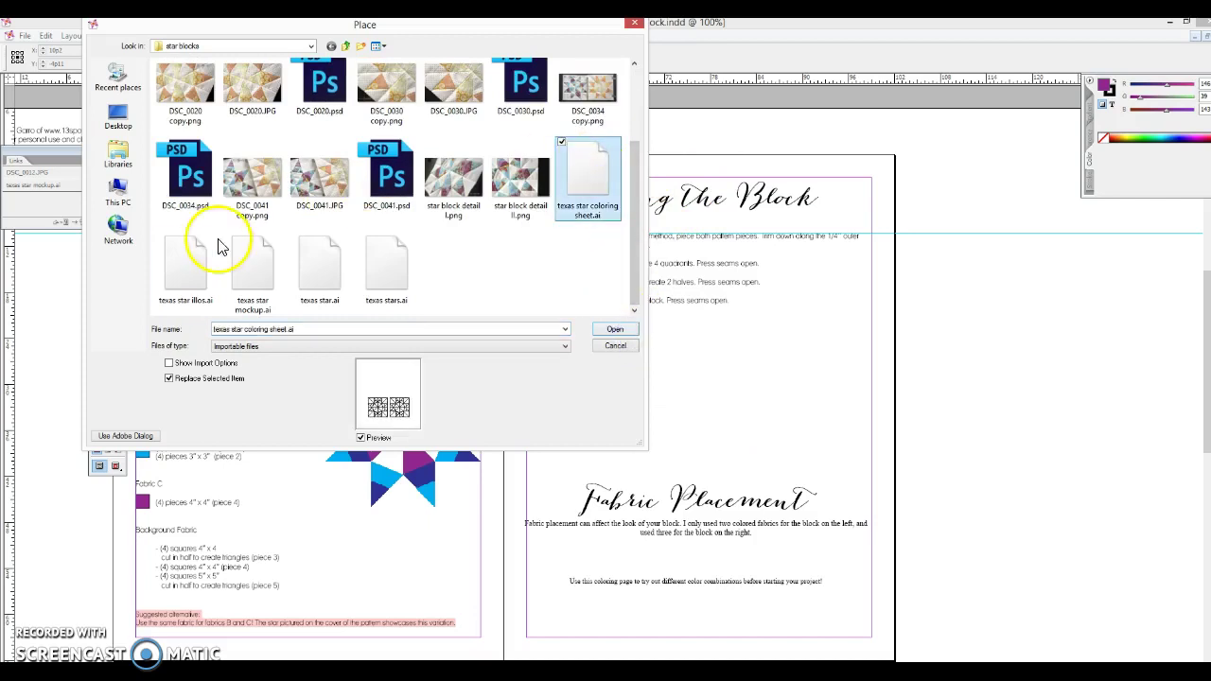
click(195, 257)
click(254, 269)
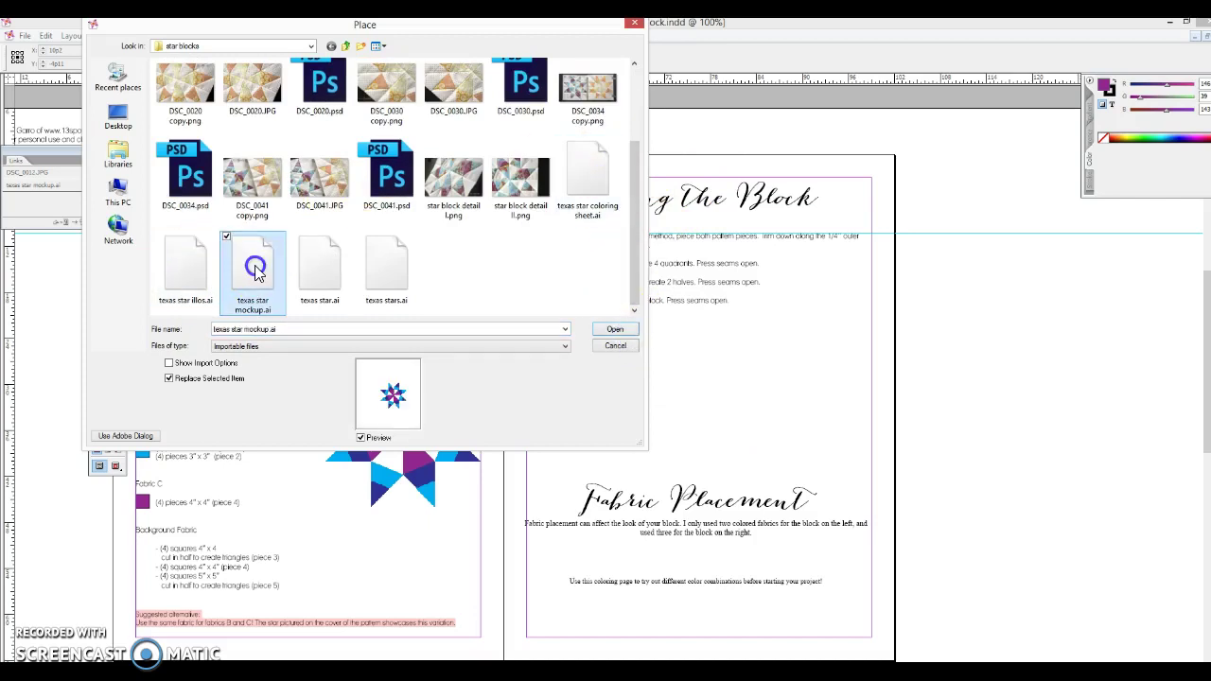
double_click(179, 268)
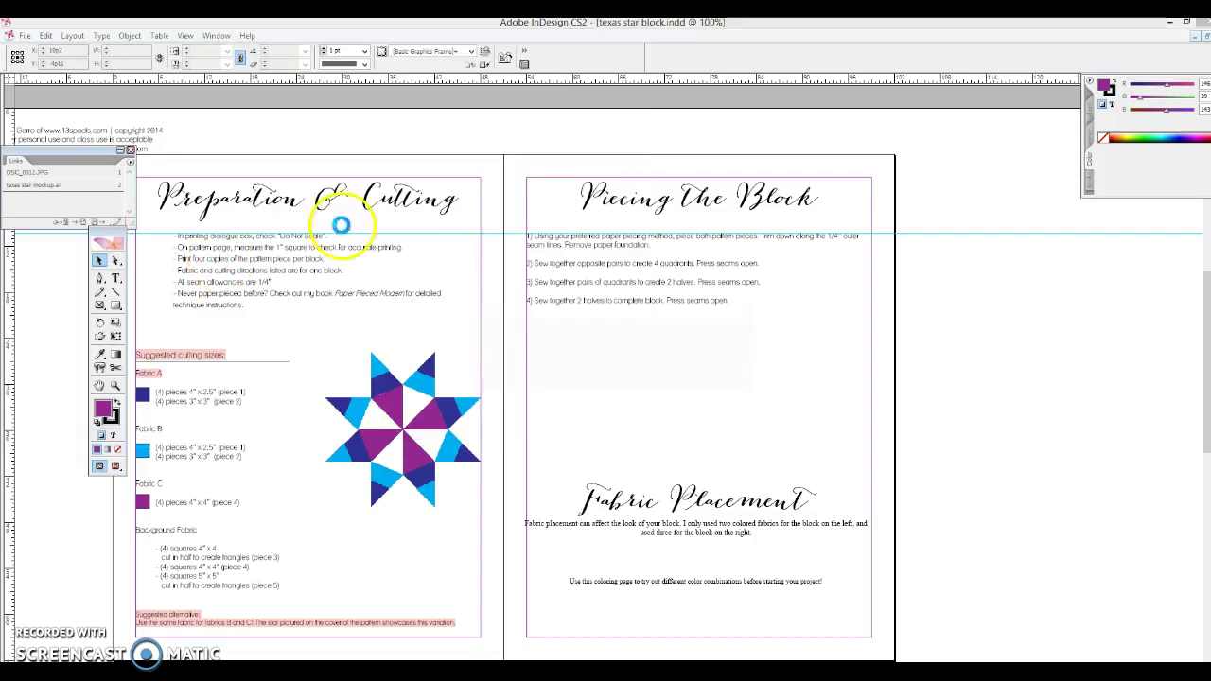
click(949, 312)
drag(1102, 336, 715, 324)
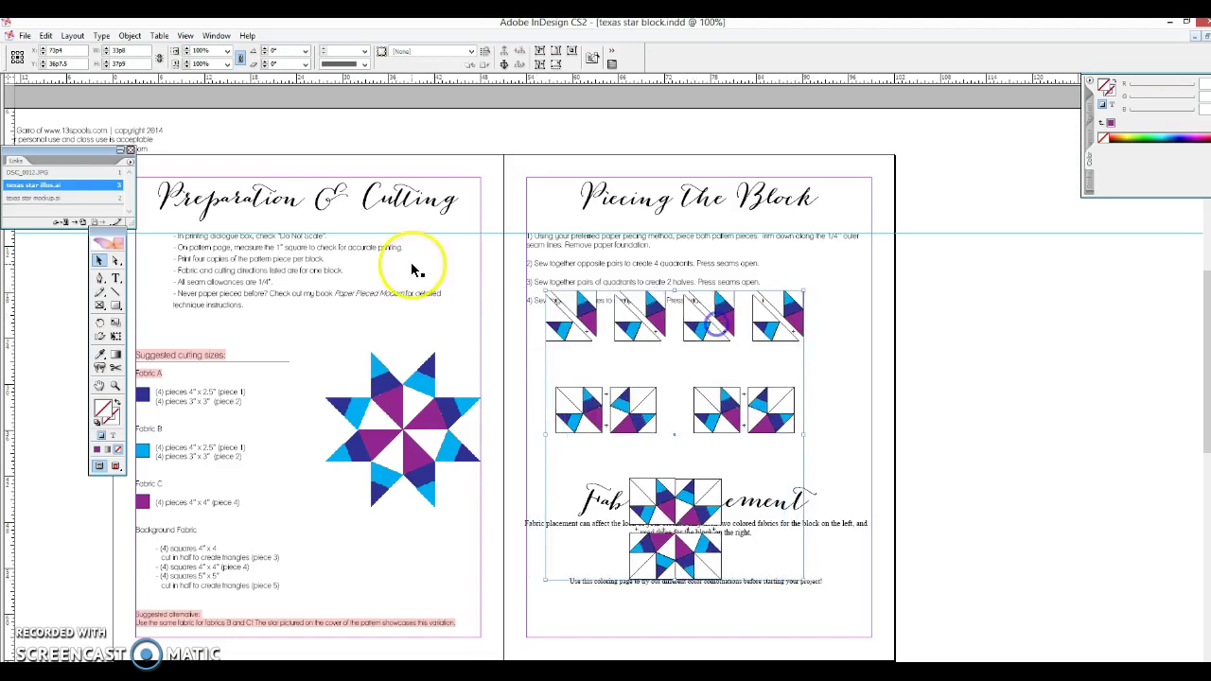
Add a vertical guide at the center of the "Piecing the Block" heading and center the piecing illustrations on it.
click(691, 194)
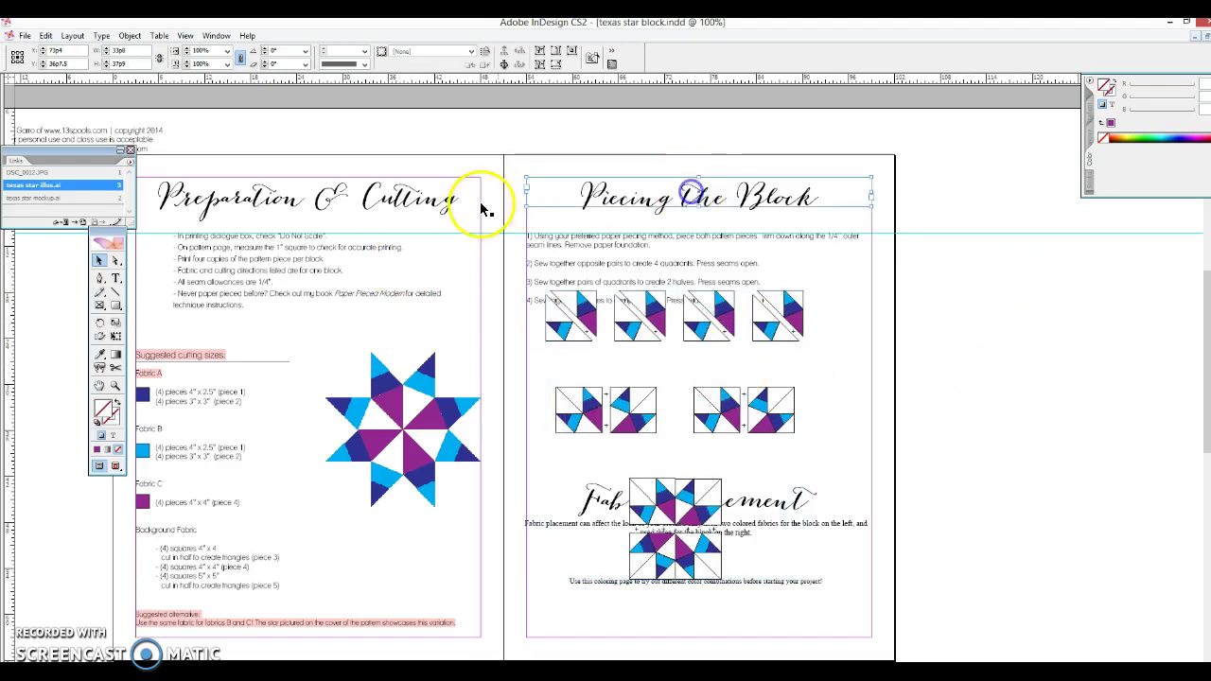
drag(14, 274, 699, 114)
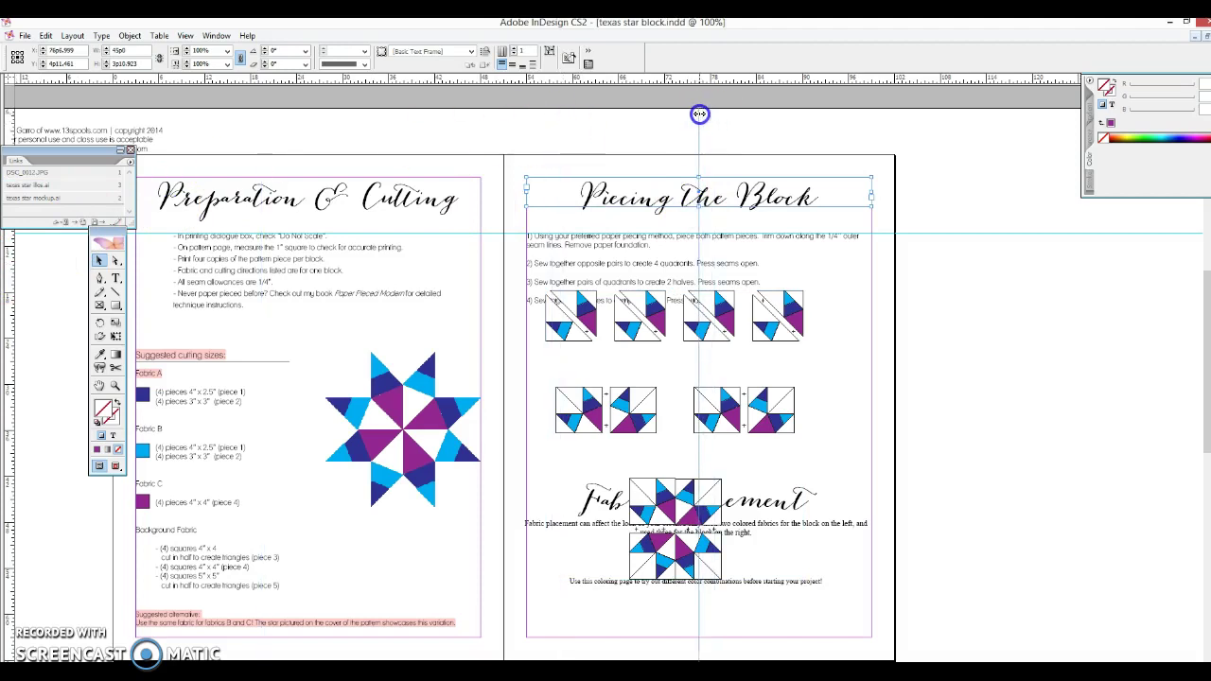
click(762, 360)
mouse_move(762, 359)
mouse_down()
mouse_move(748, 353)
mouse_move(758, 357)
mouse_up()
Nudge the piecing illustrations up until their first row sits just below the second instruction.
key(shift+Up)
key(shift+Up)
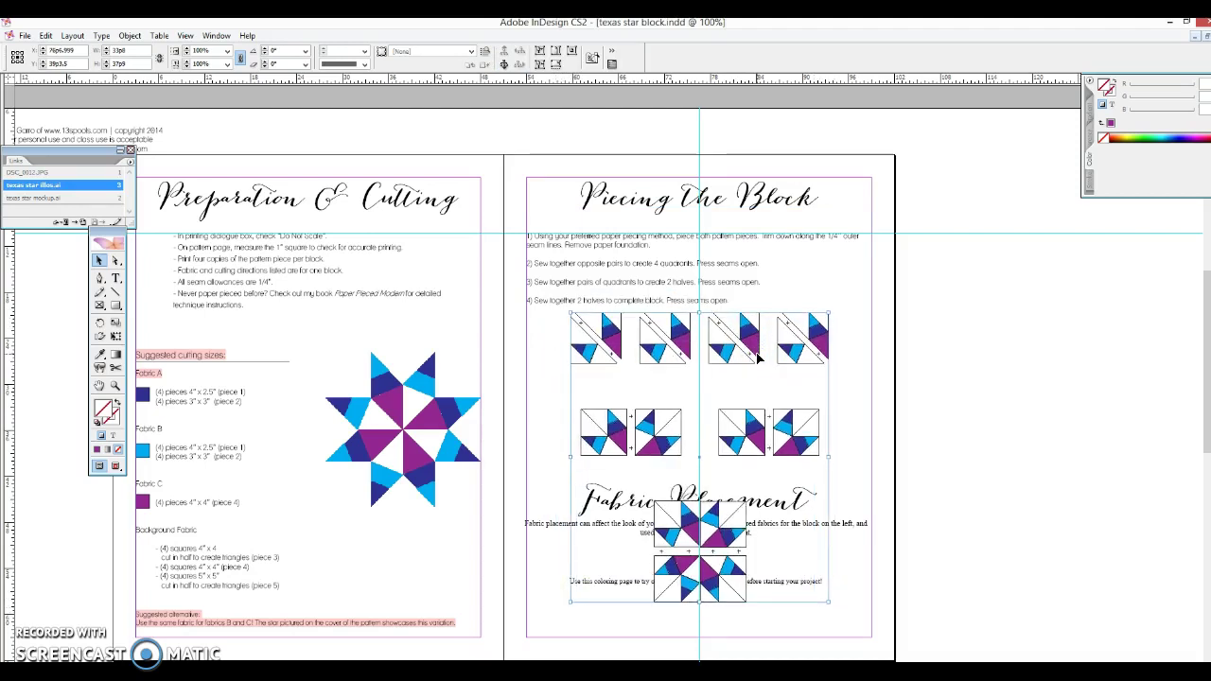
key(shift+Up)
key(shift+Up)
key(shift+Up)
key(shift+Up)
key(Up)
key(Up)
key(Up)
key(Up)
key(Up)
key(Up)
key(Up)
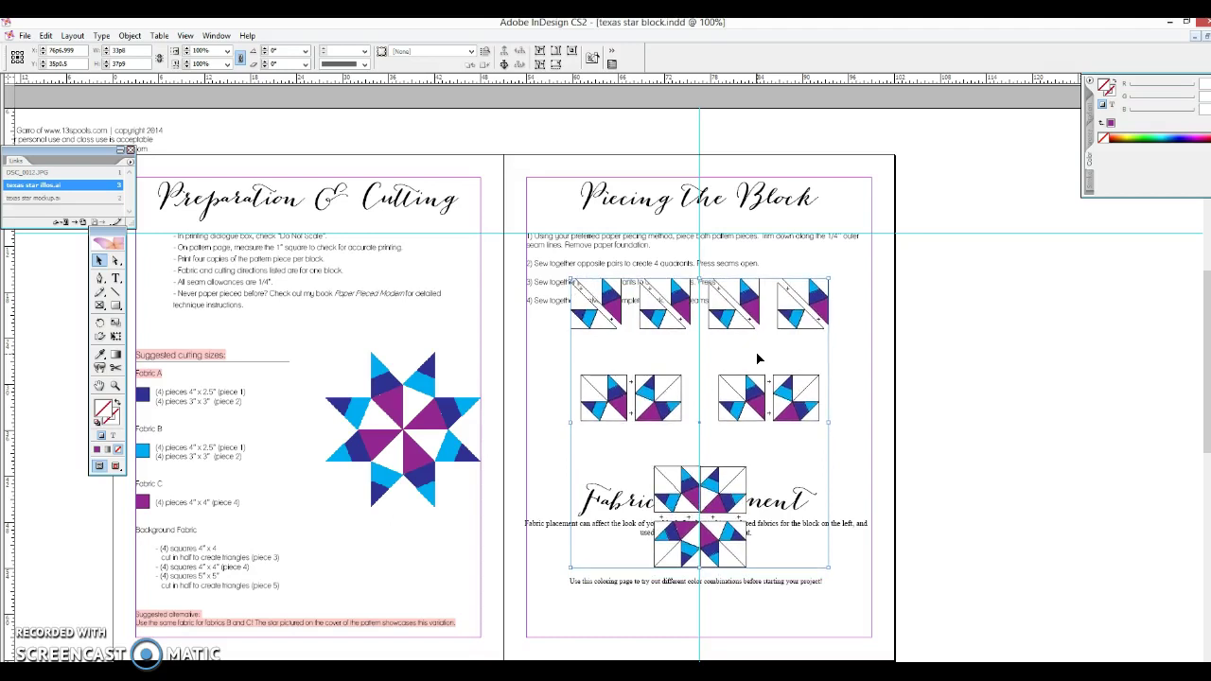
click(738, 342)
Insert blank lines after the second piecing instruction so the third one sits below the first row of illustrations.
click(555, 273)
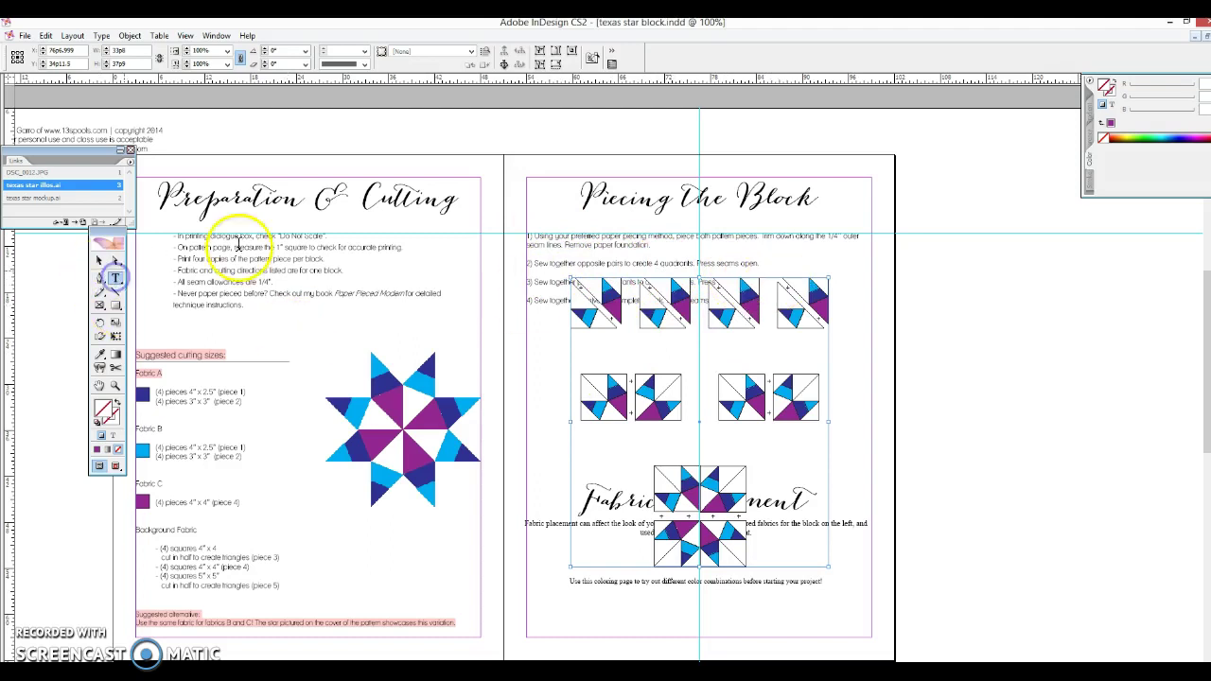
click(762, 263)
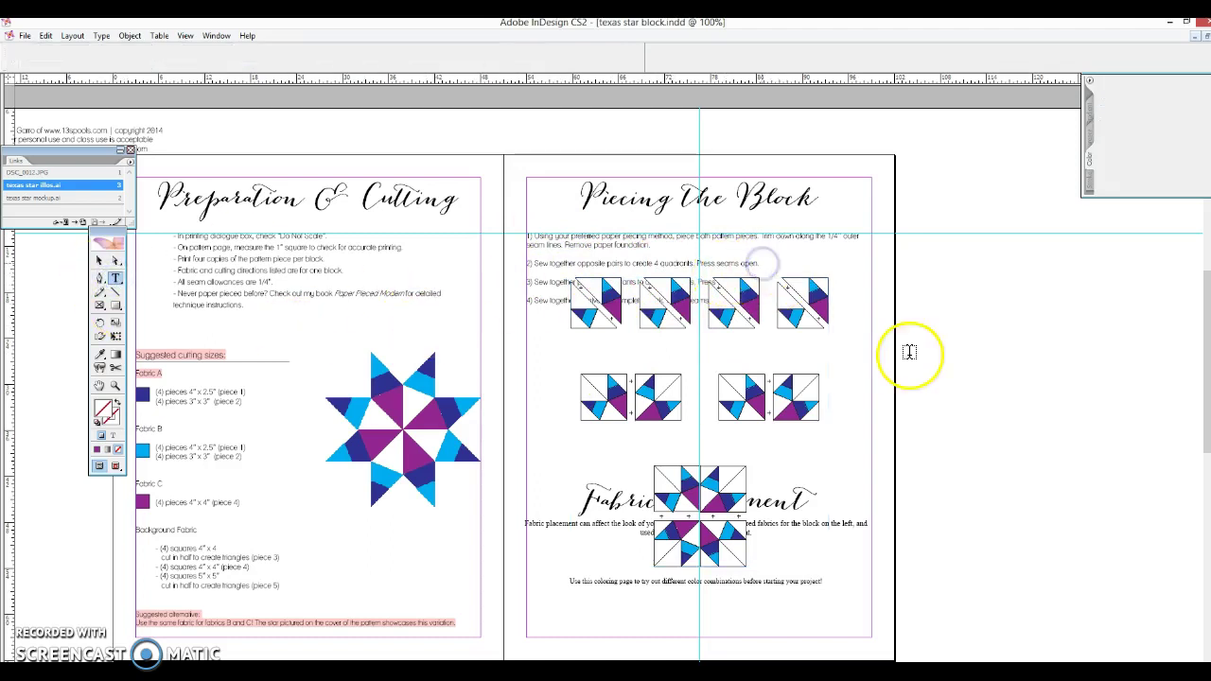
key(Return)
key(Return)
key(Return)
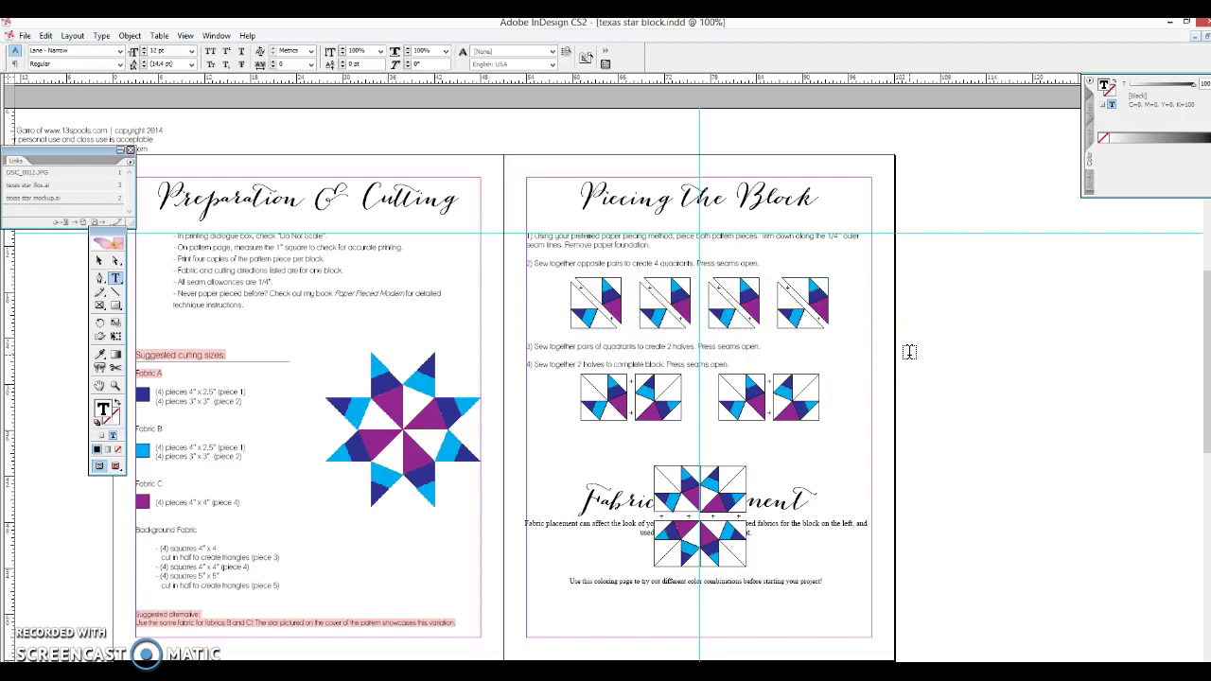
key(Return)
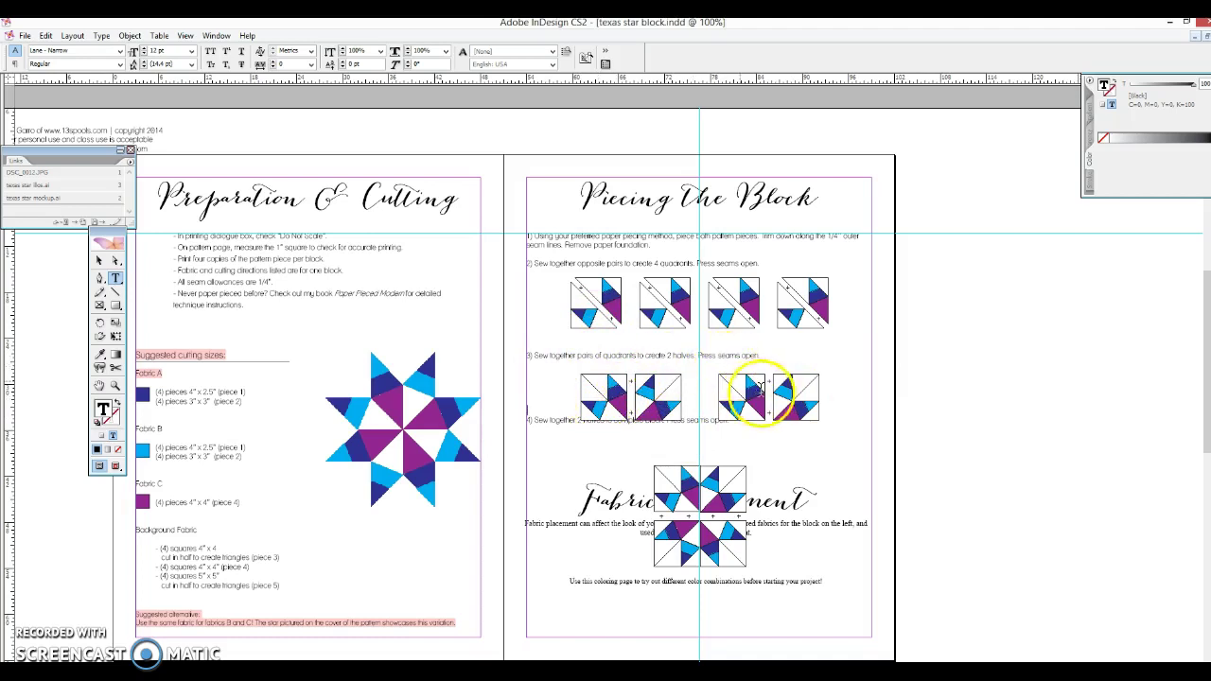
Add blank lines after the third piecing instruction so the fourth sits between the second and third rows of illustrations.
click(665, 381)
key(Return)
key(Return)
key(Return)
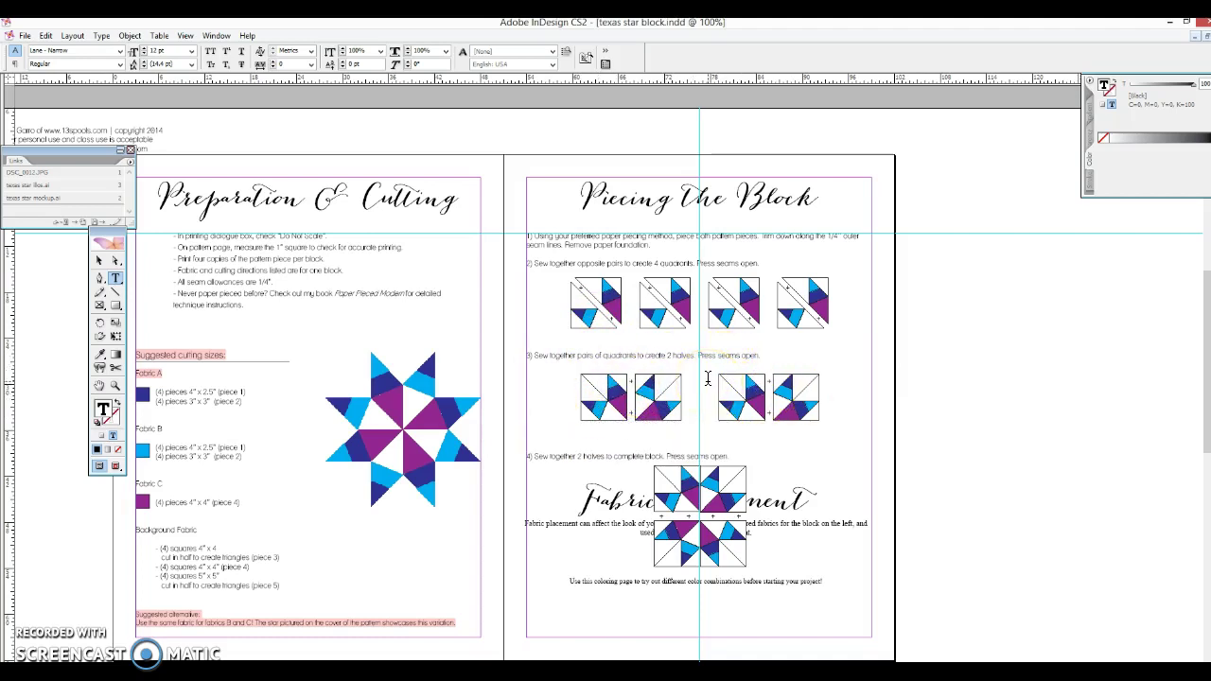
key(BackSpace)
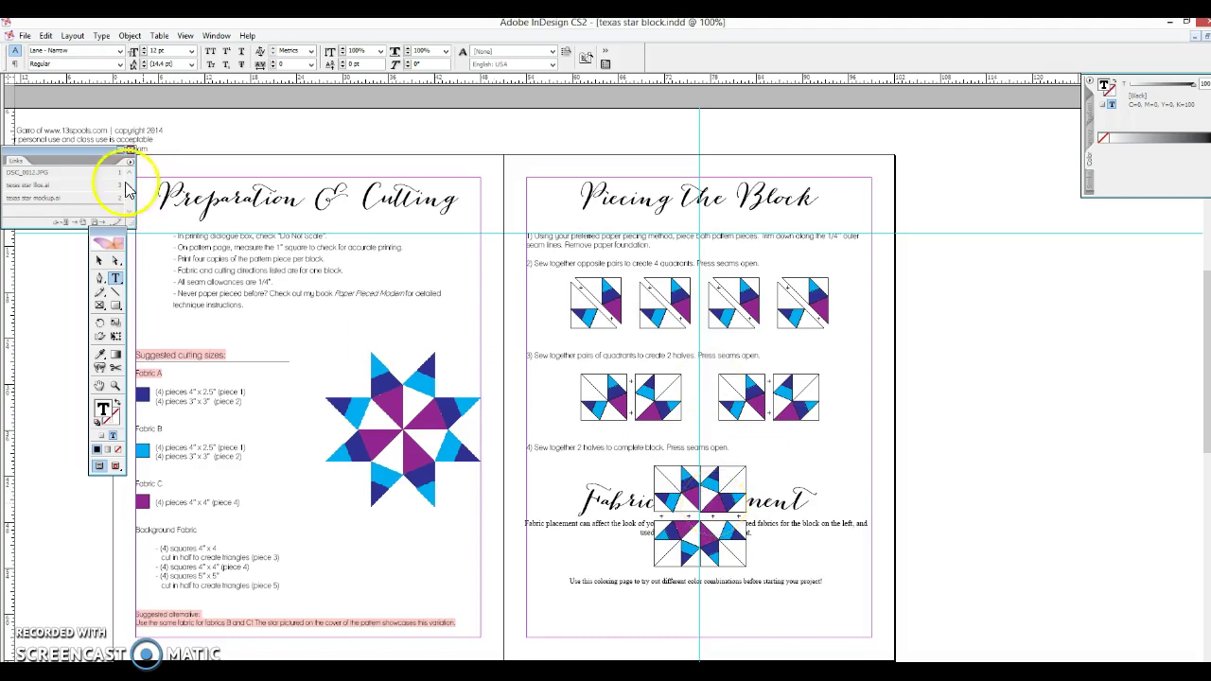
Move the fabric placement paragraph to the empty page opposite Pattern Pieces.
click(100, 260)
click(793, 531)
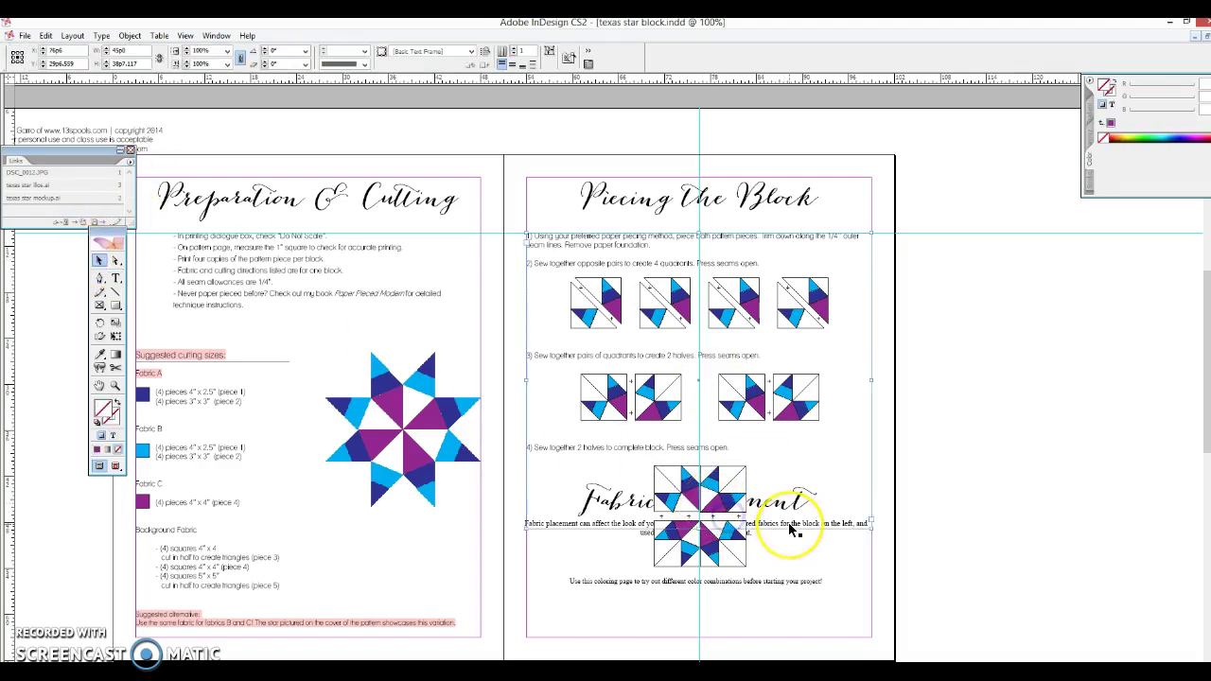
click(1024, 393)
drag(1207, 354, 1206, 431)
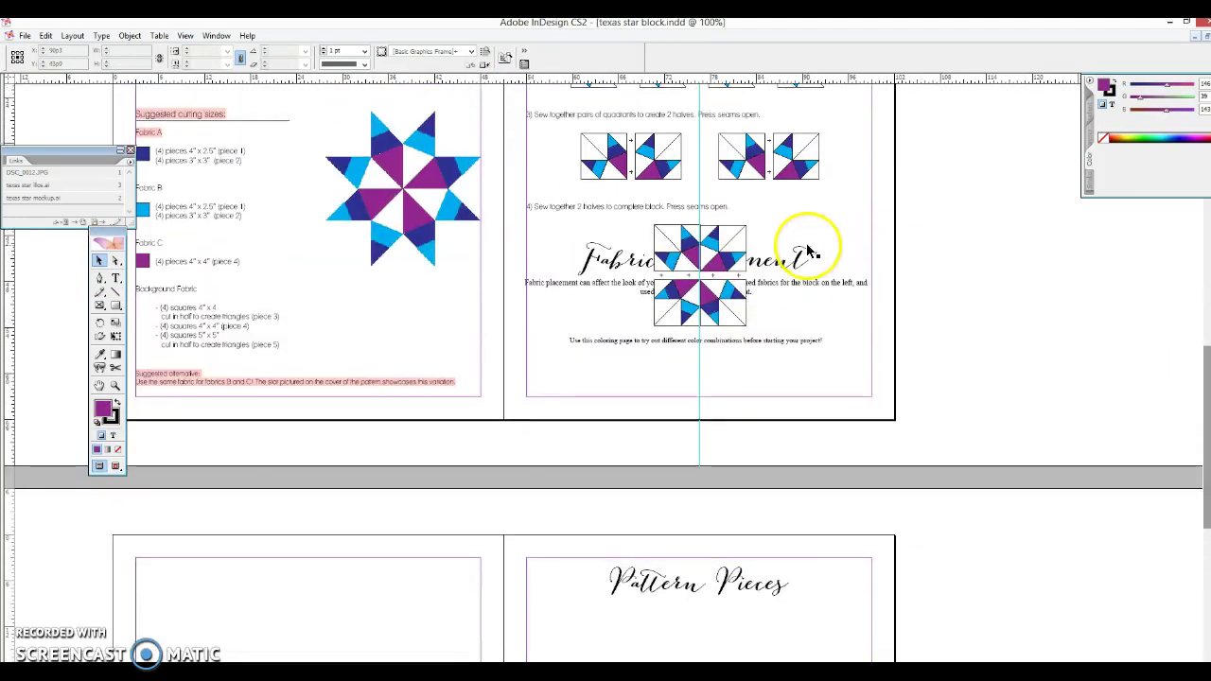
click(810, 253)
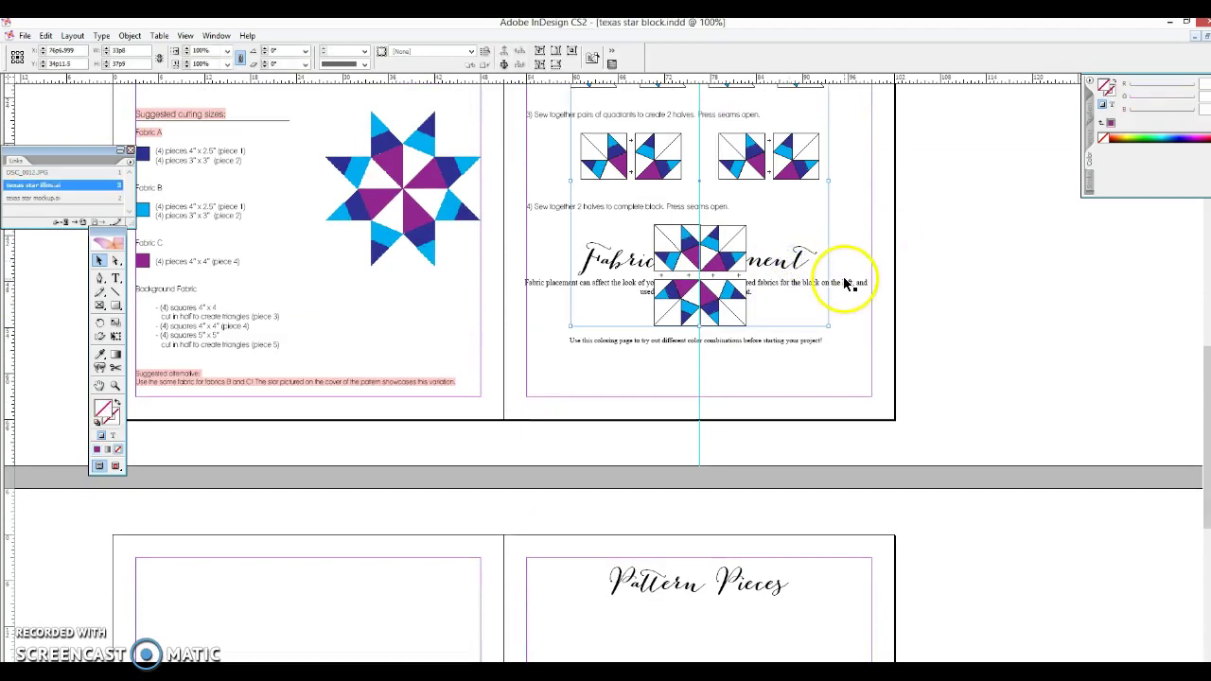
drag(737, 346, 435, 587)
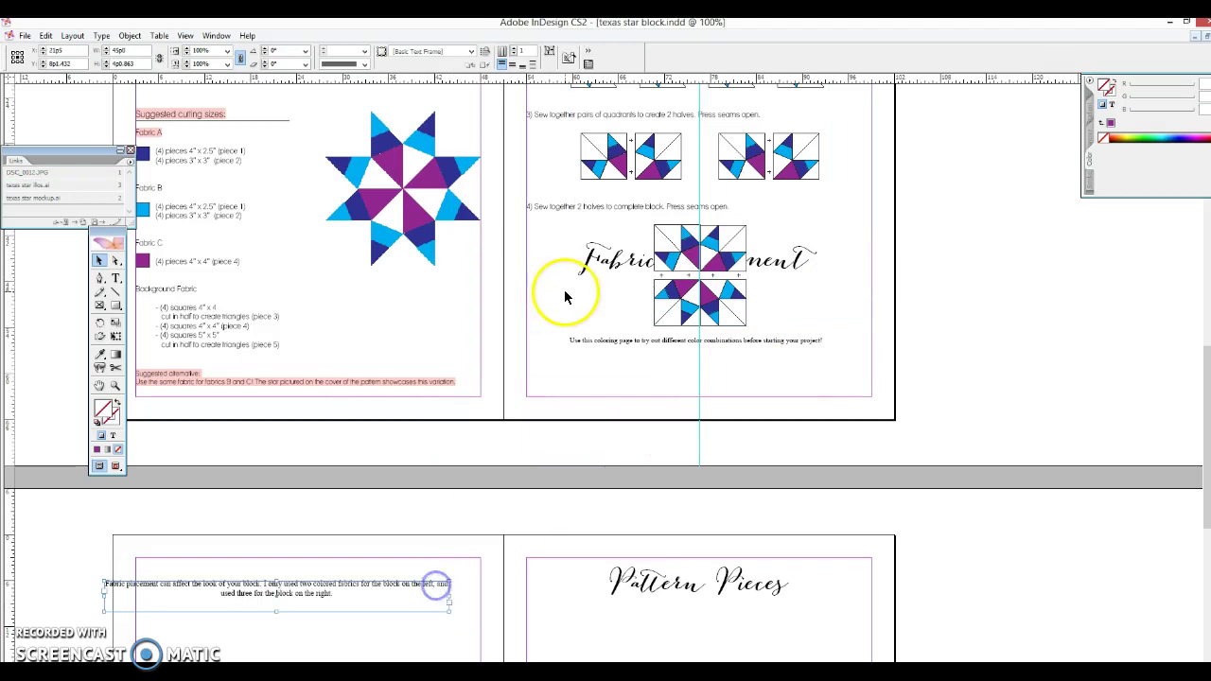
Send the piecing illustrations behind the "Fabric Placement" heading and move the heading above its paragraph on the page opposite Pattern Pieces.
click(587, 267)
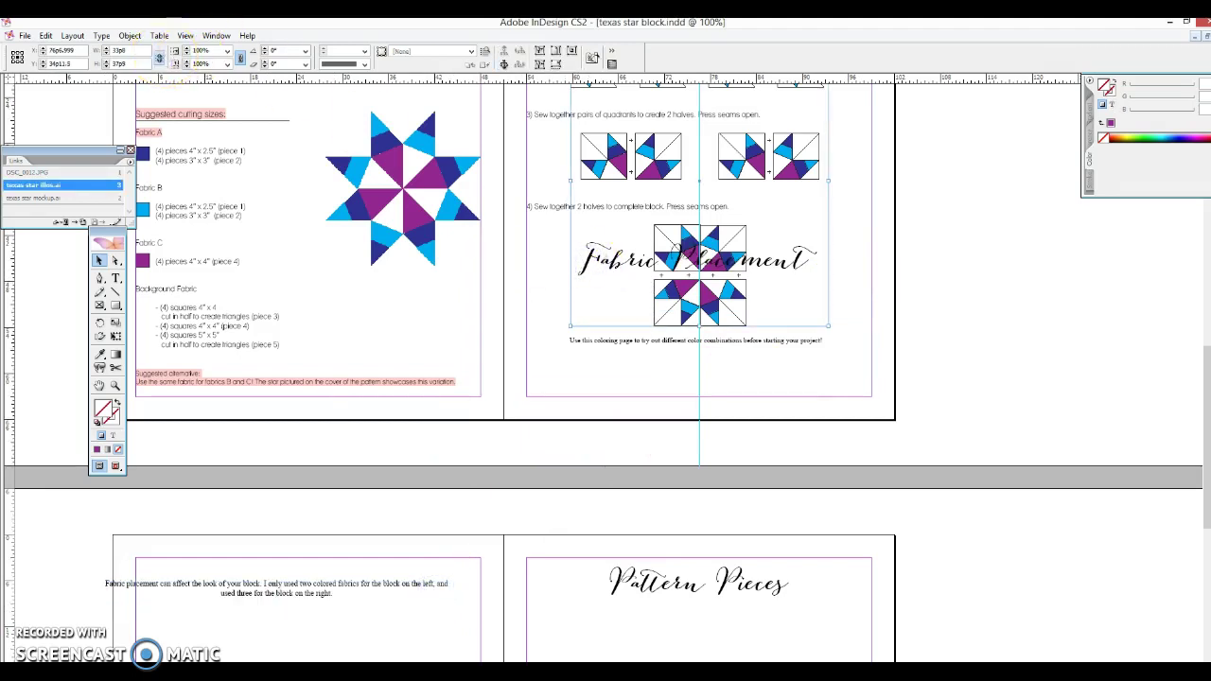
click(897, 219)
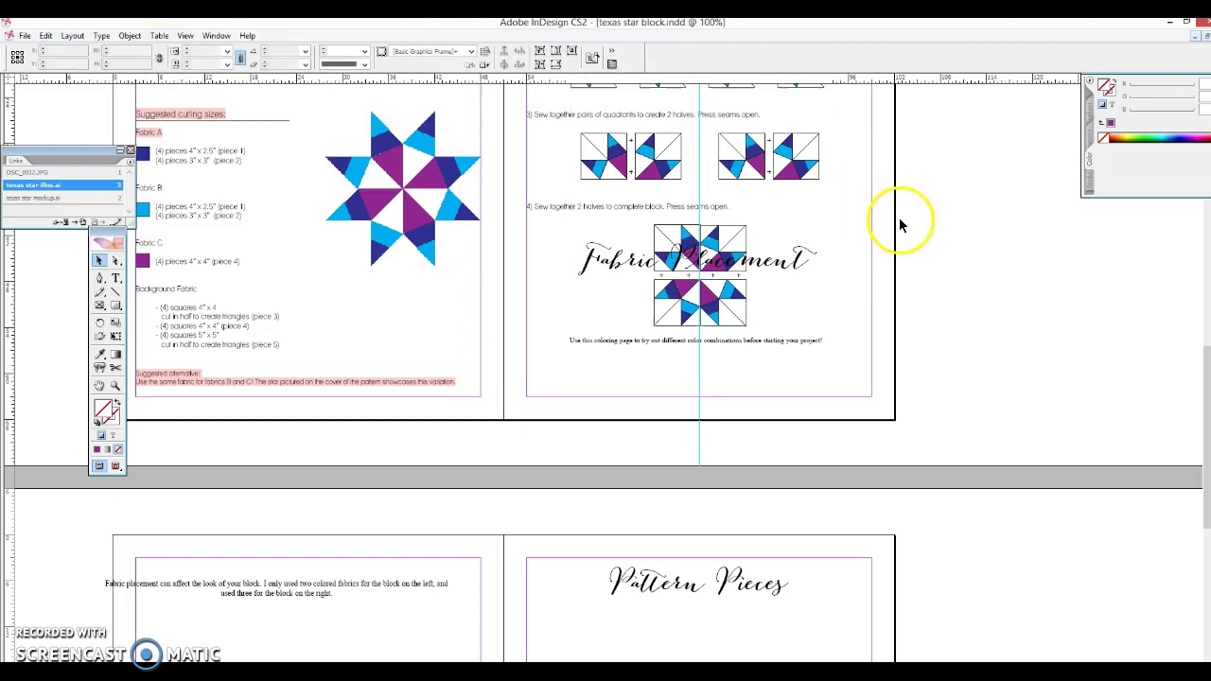
click(796, 257)
drag(796, 257, 373, 566)
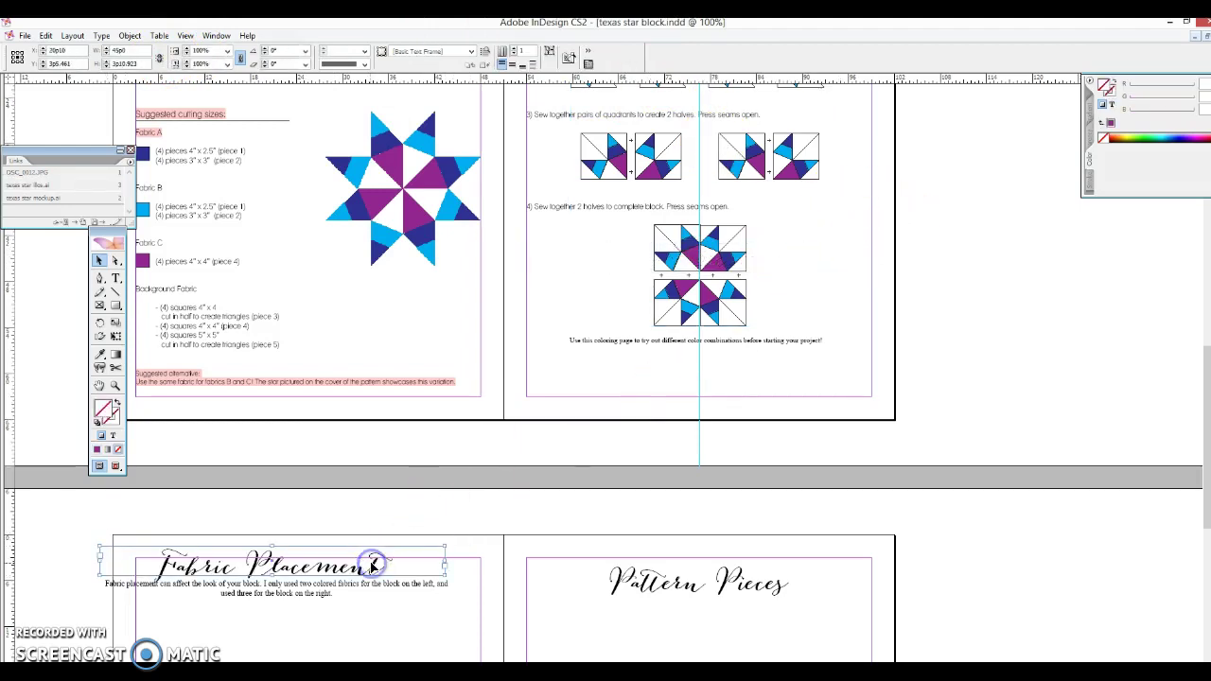
Move the coloring page sentence below the fabric placement paragraph on the page opposite Pattern Pieces.
click(621, 344)
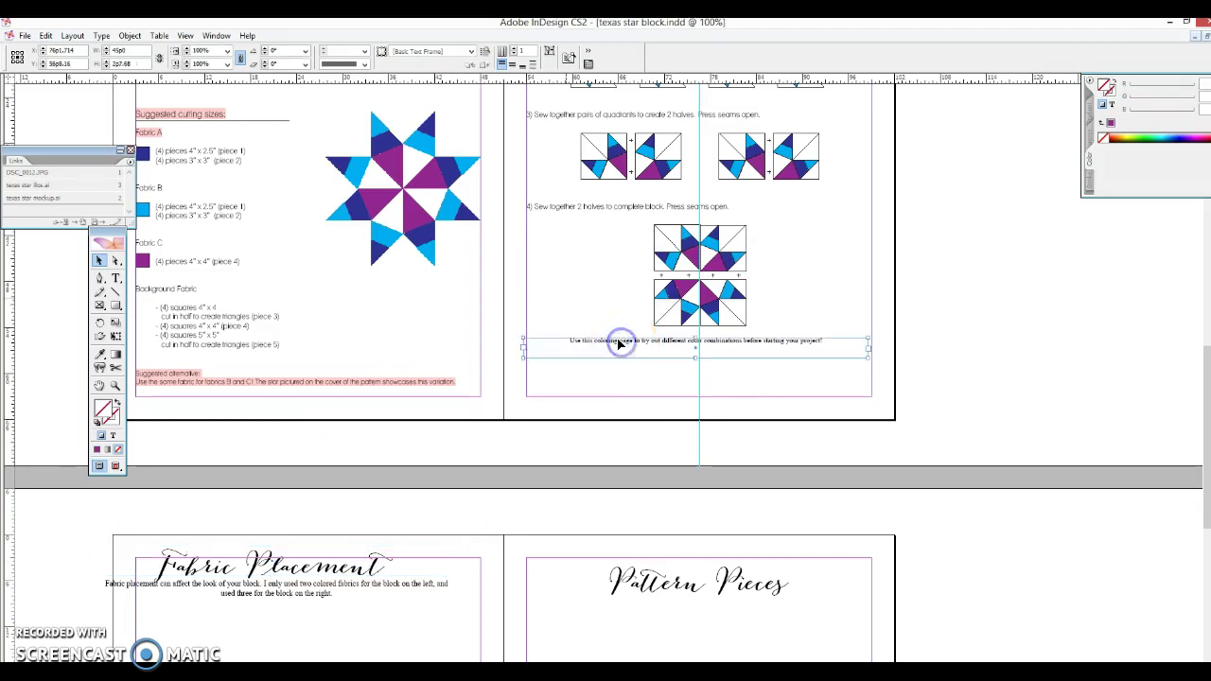
click(133, 36)
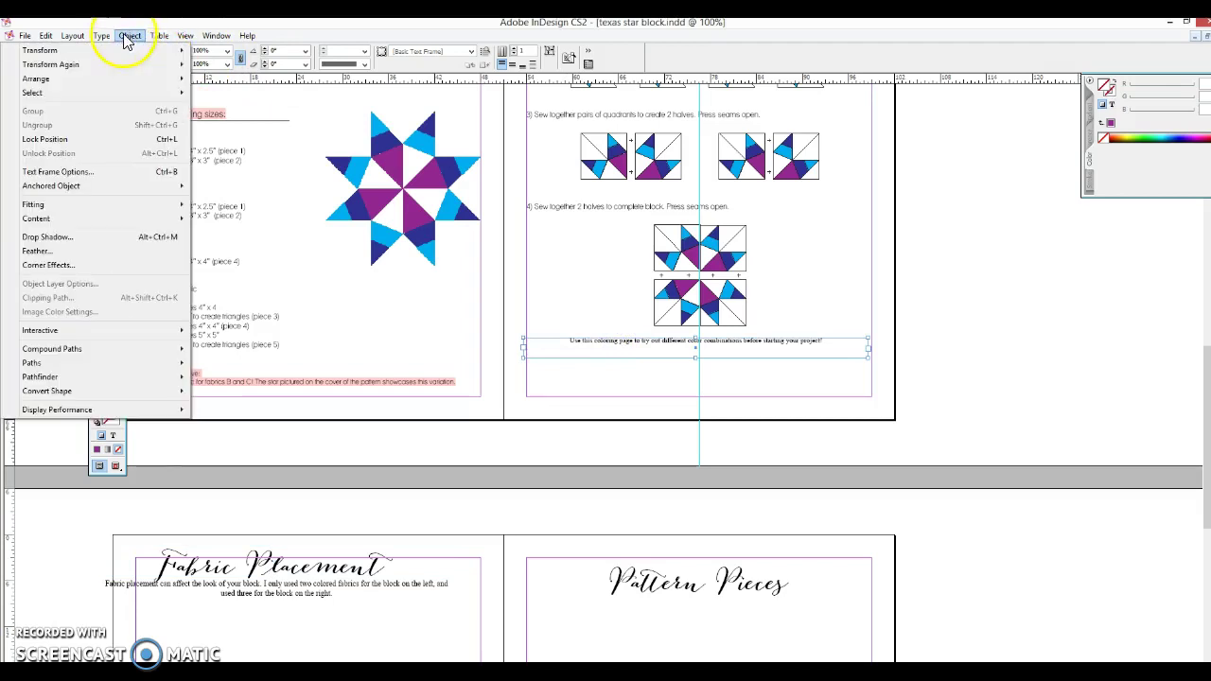
mouse_move(165, 79)
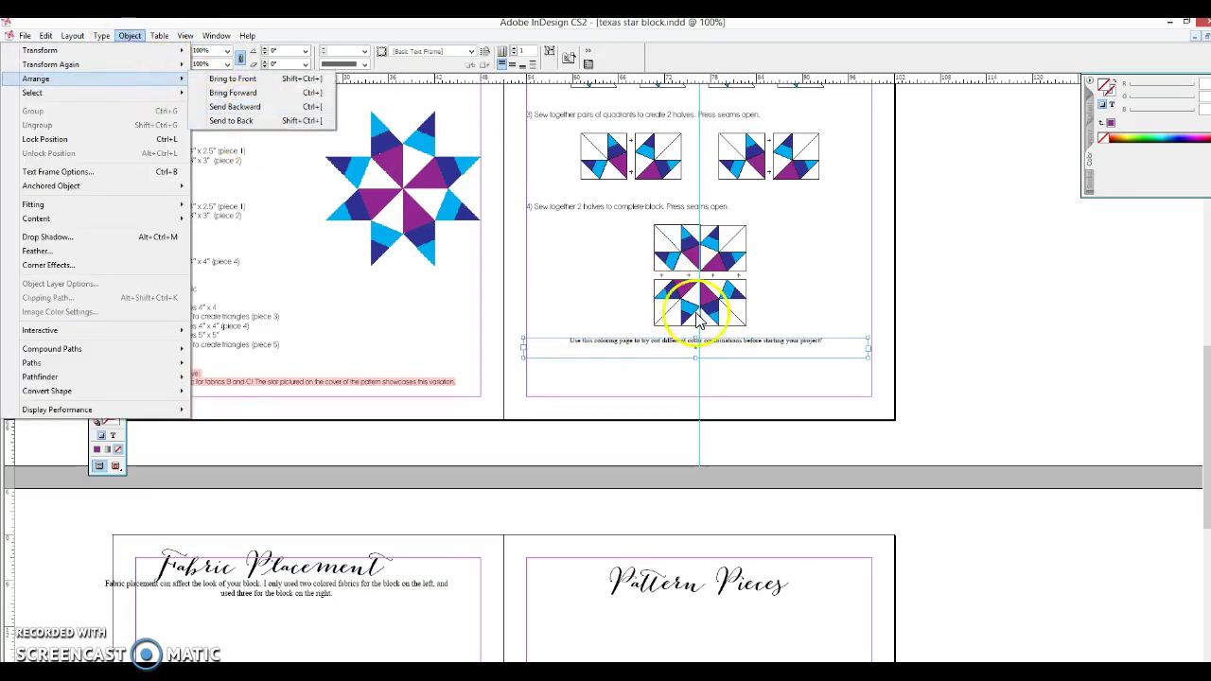
drag(665, 347, 303, 621)
click(977, 577)
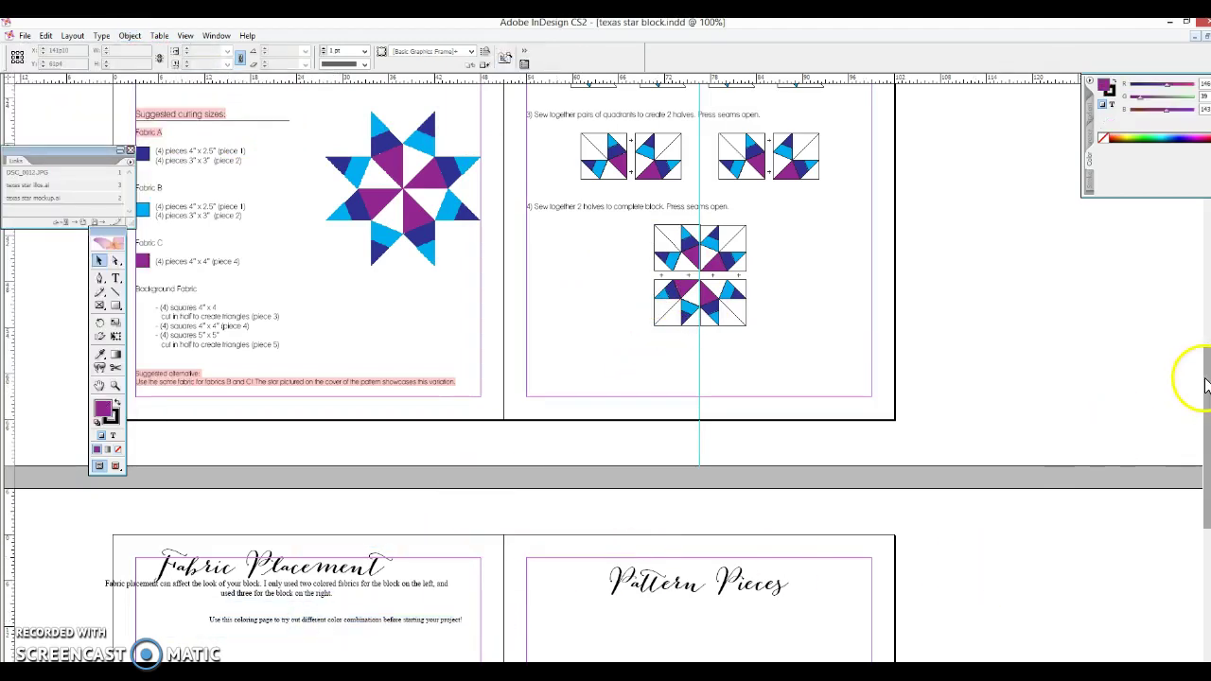
Place texas star.ai on the Pattern Pieces page and fit it between the margins below the heading.
scroll(1203, 387, down, 5)
scroll(740, 359, down, 2)
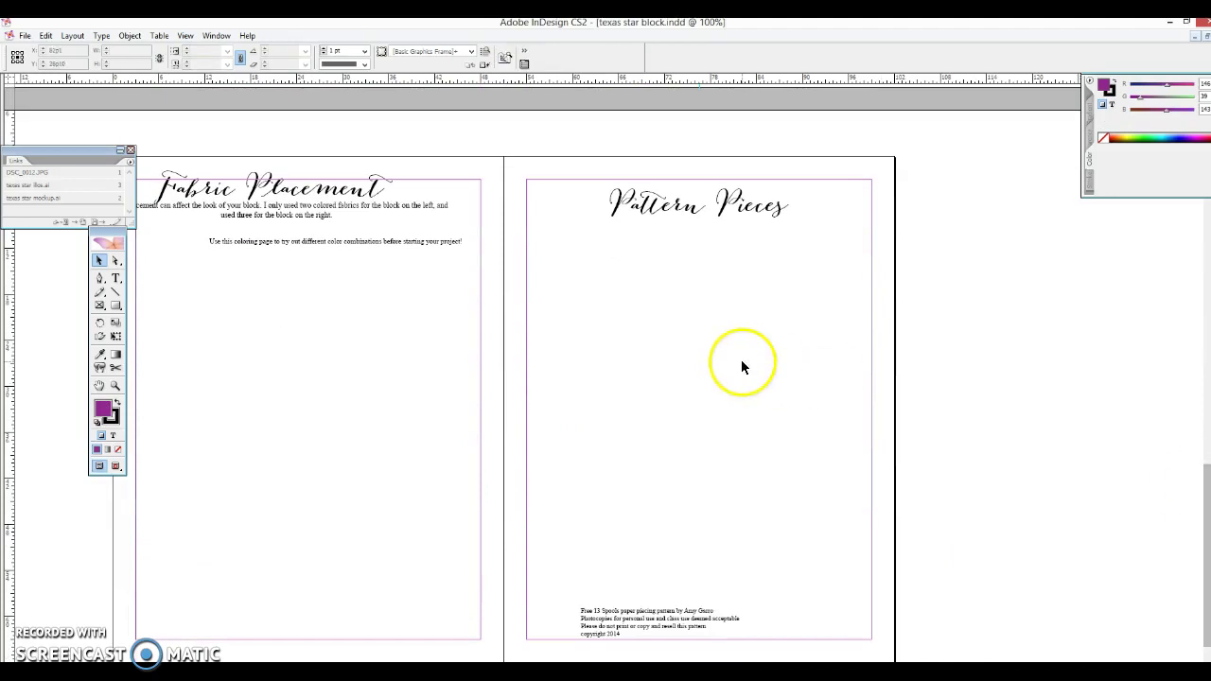
click(26, 37)
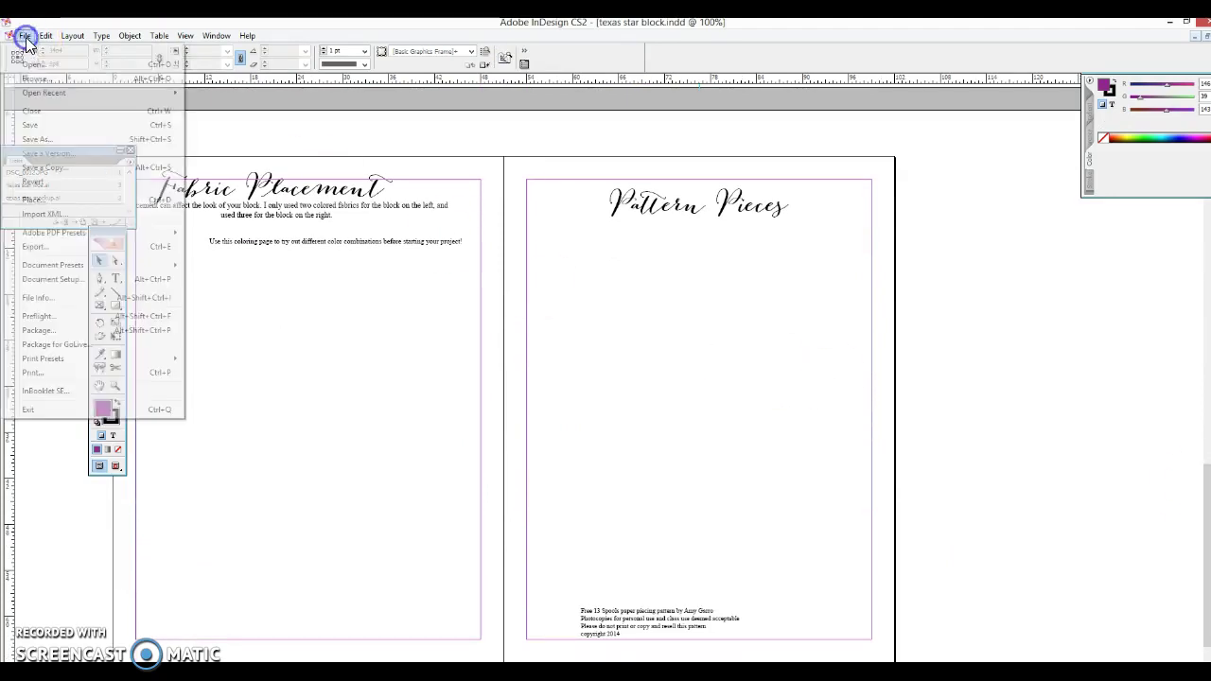
click(52, 203)
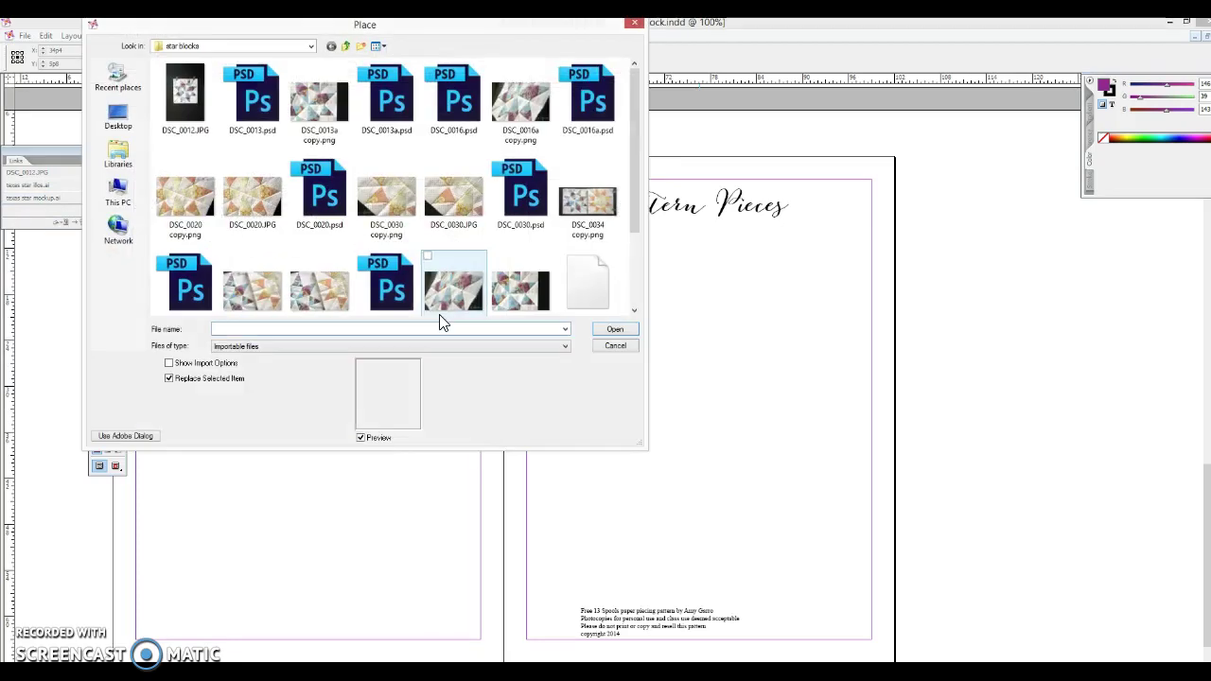
drag(638, 180, 637, 271)
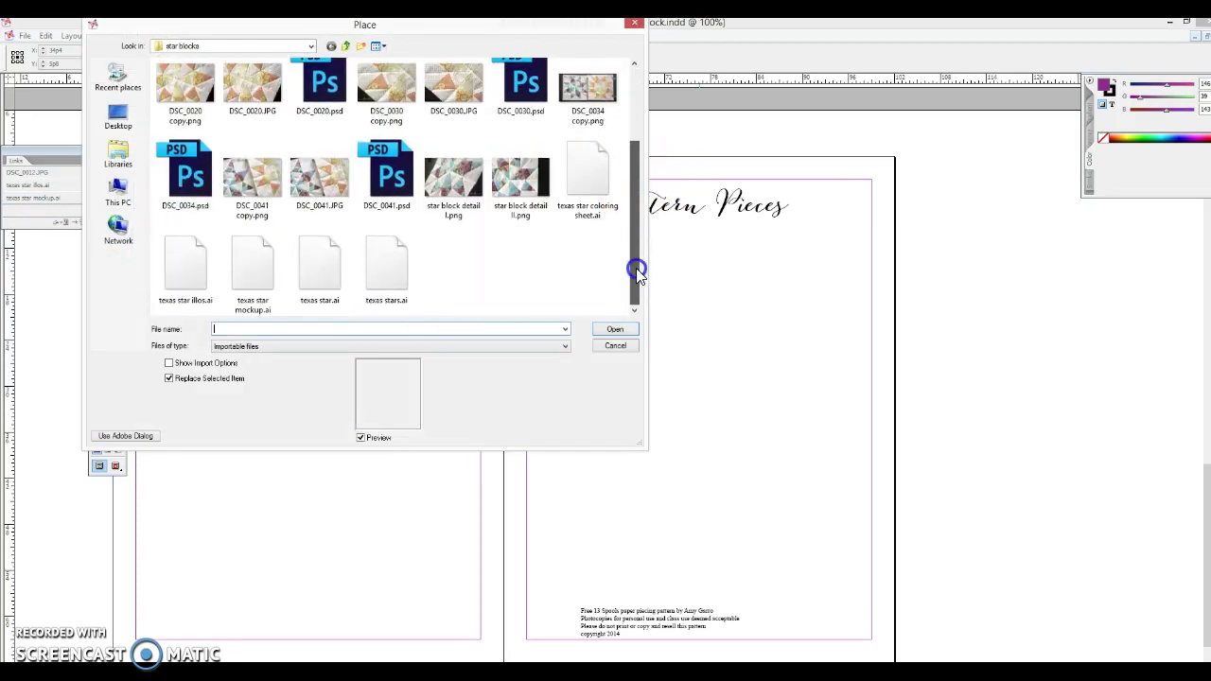
click(395, 265)
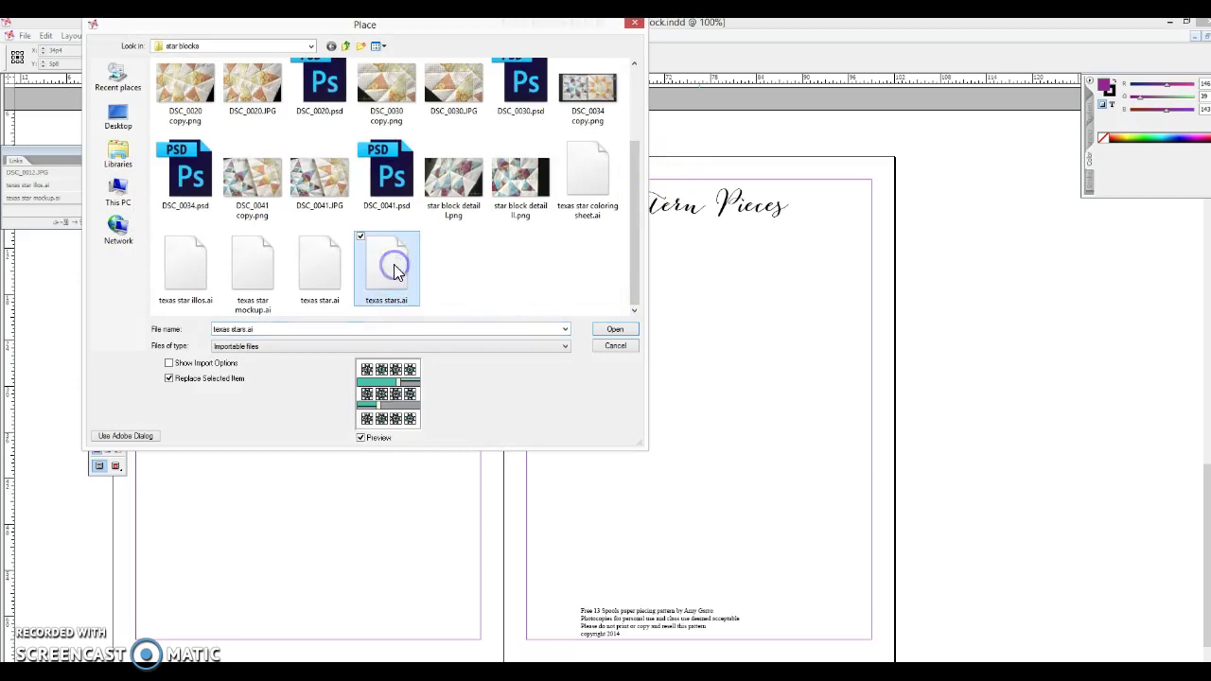
click(296, 277)
double_click(298, 246)
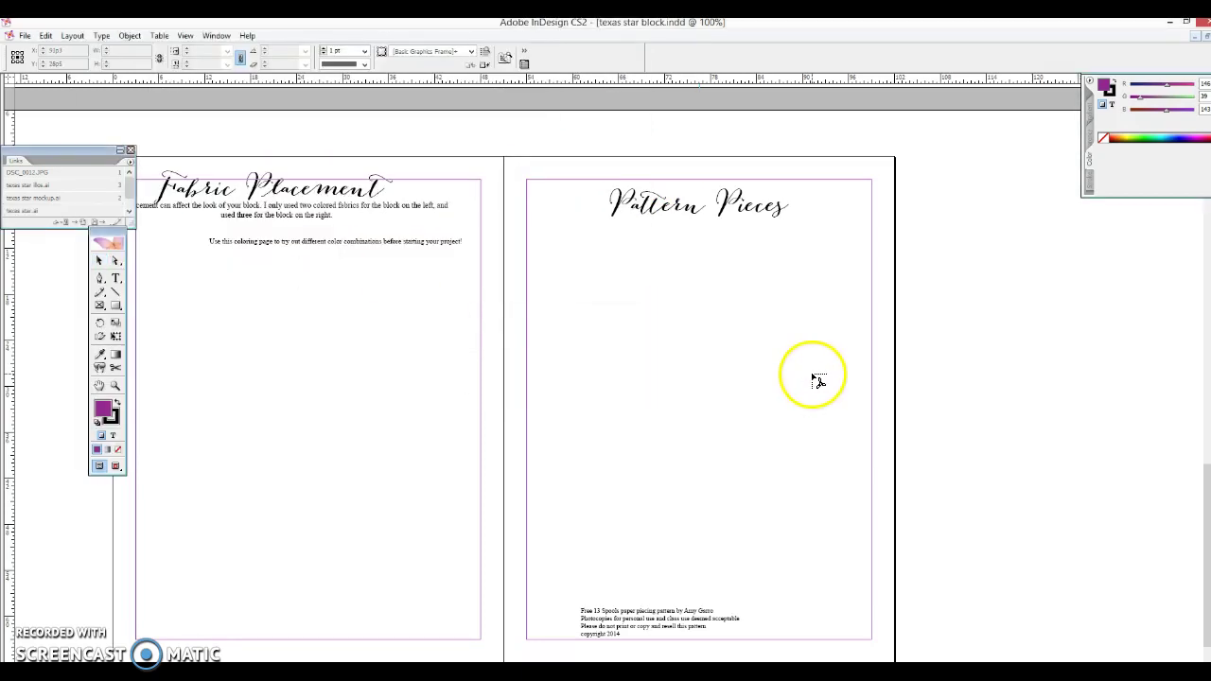
click(704, 338)
drag(846, 425, 677, 350)
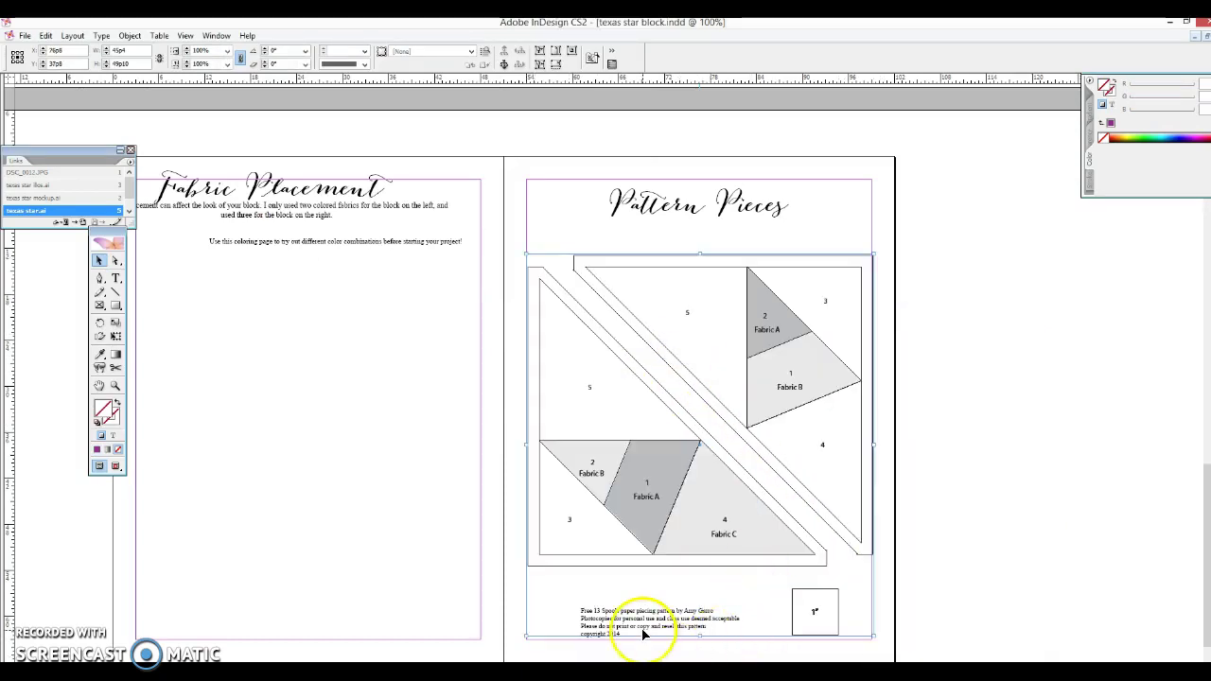
click(993, 568)
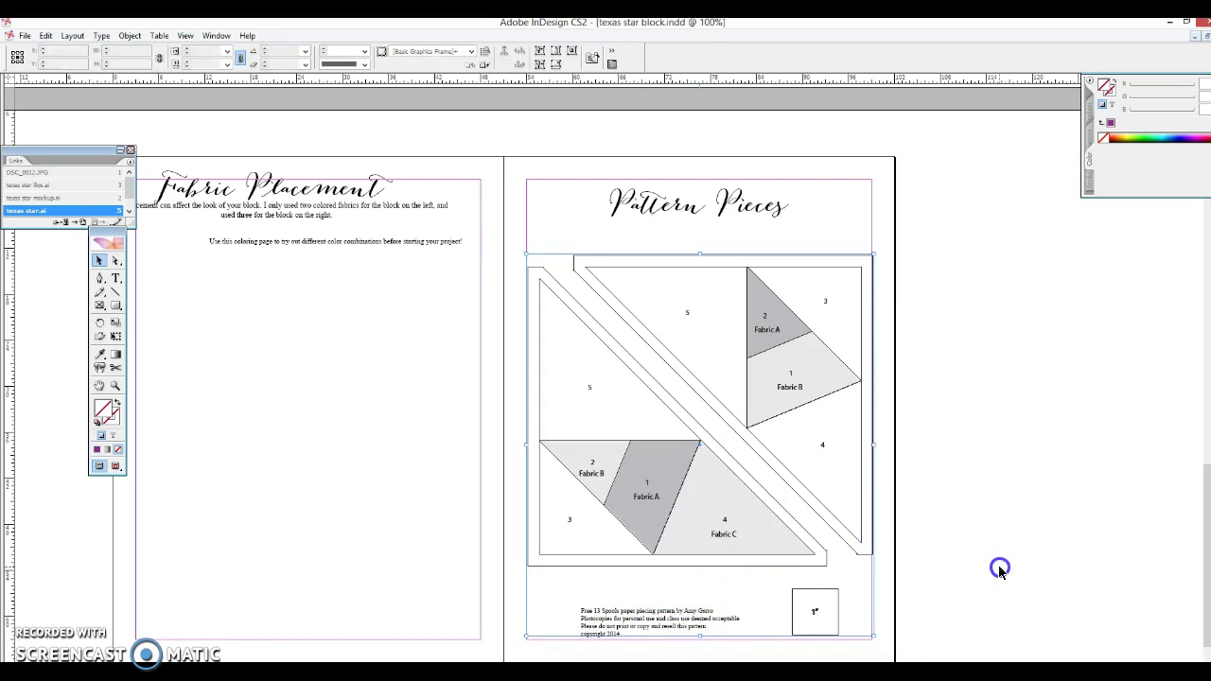
click(116, 279)
click(615, 605)
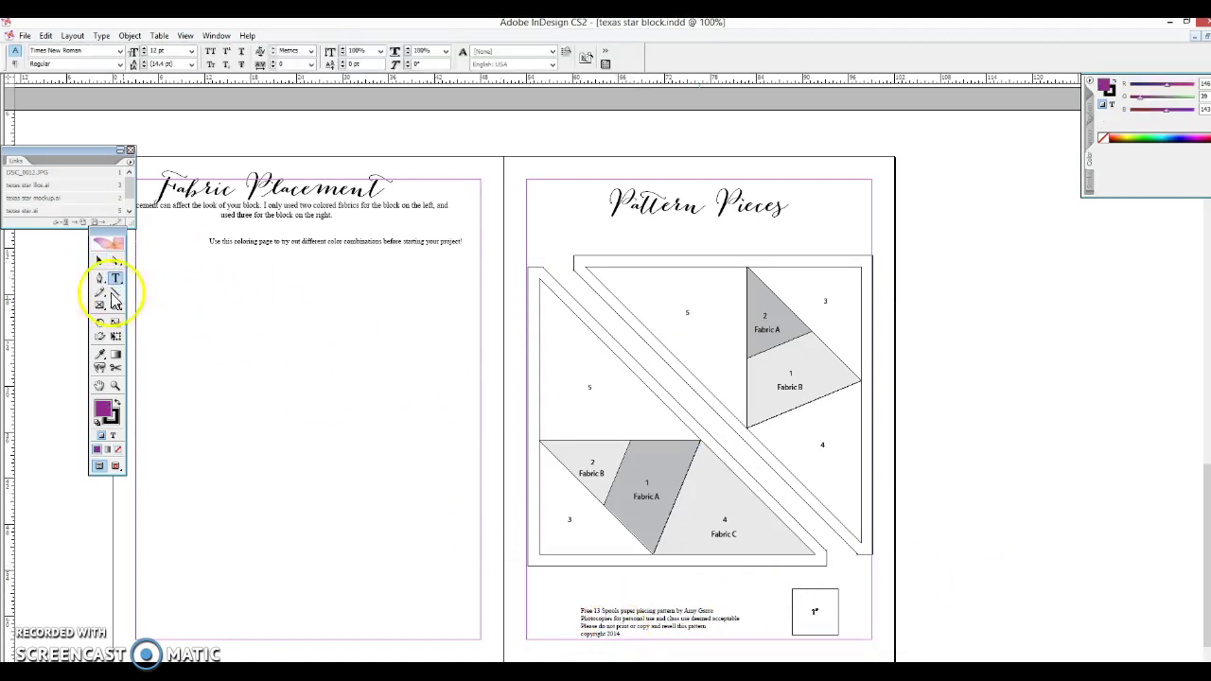
click(99, 263)
click(658, 412)
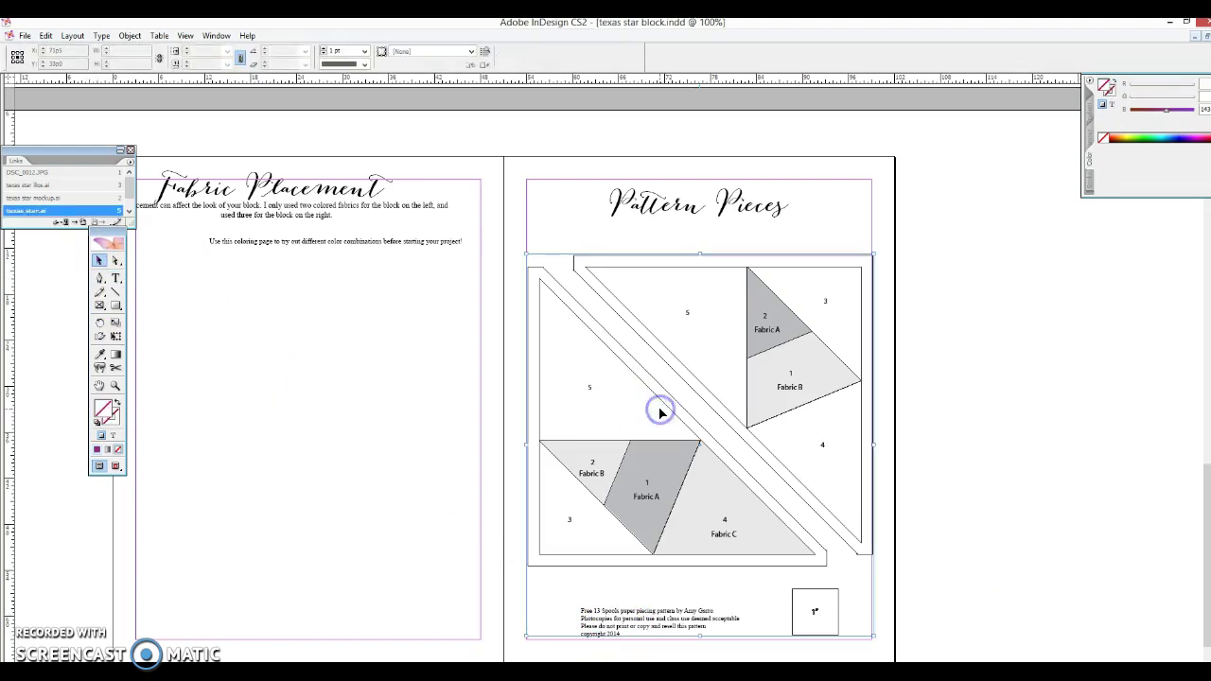
click(79, 516)
Set the font of the copyright text below the pattern pieces to Lane - Normal.
click(116, 280)
click(628, 518)
click(690, 616)
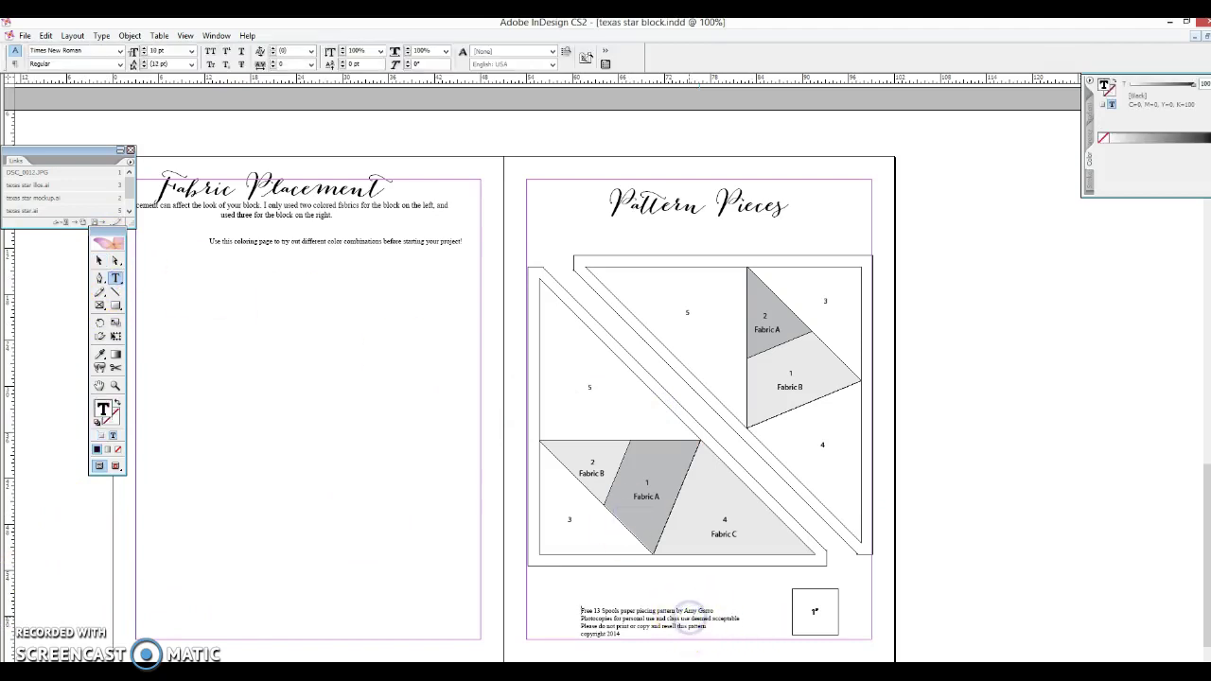
key(ctrl+a)
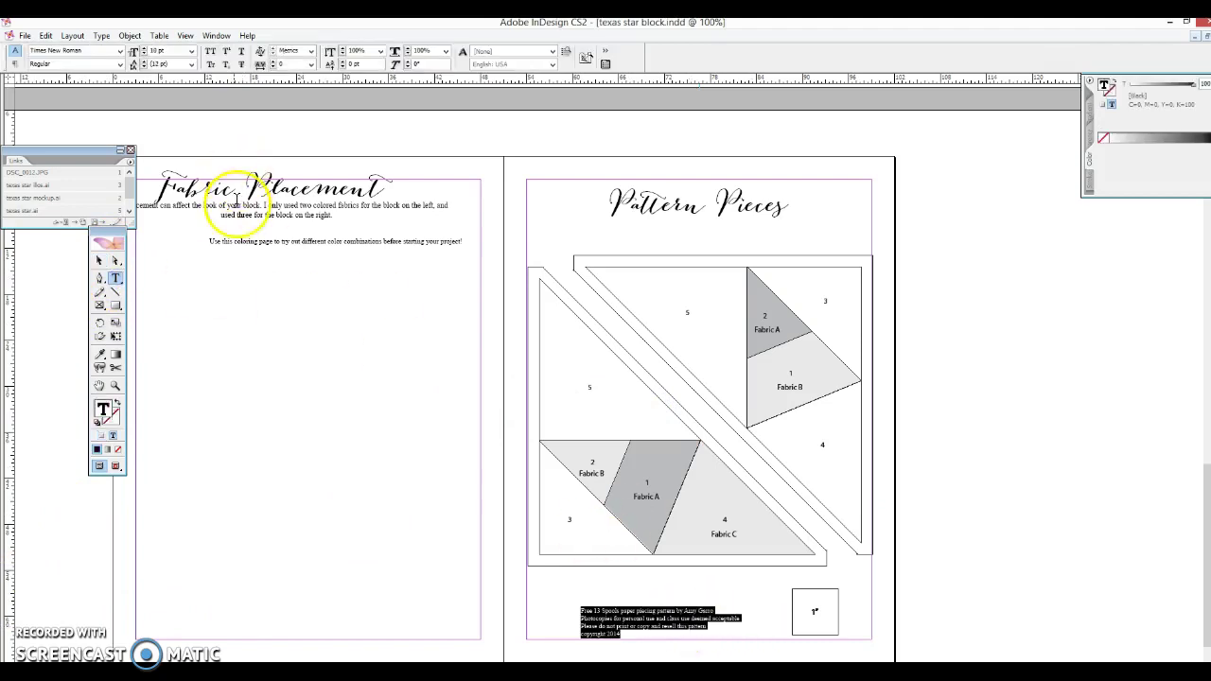
click(121, 53)
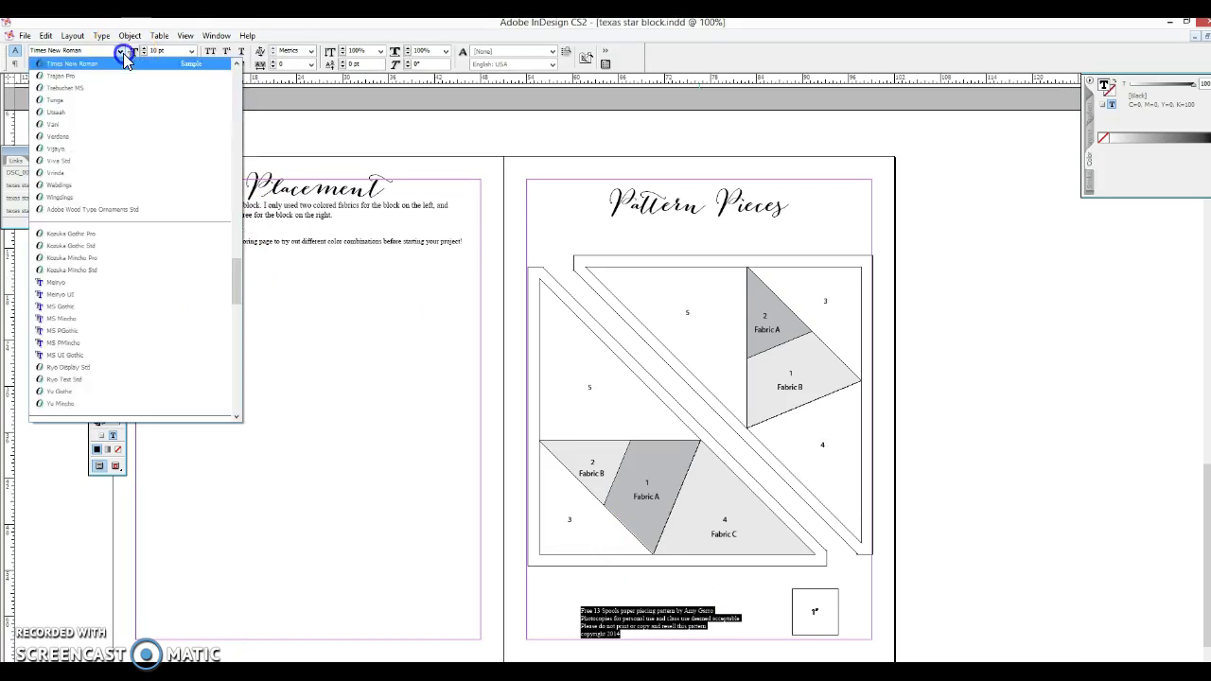
key(l)
click(121, 53)
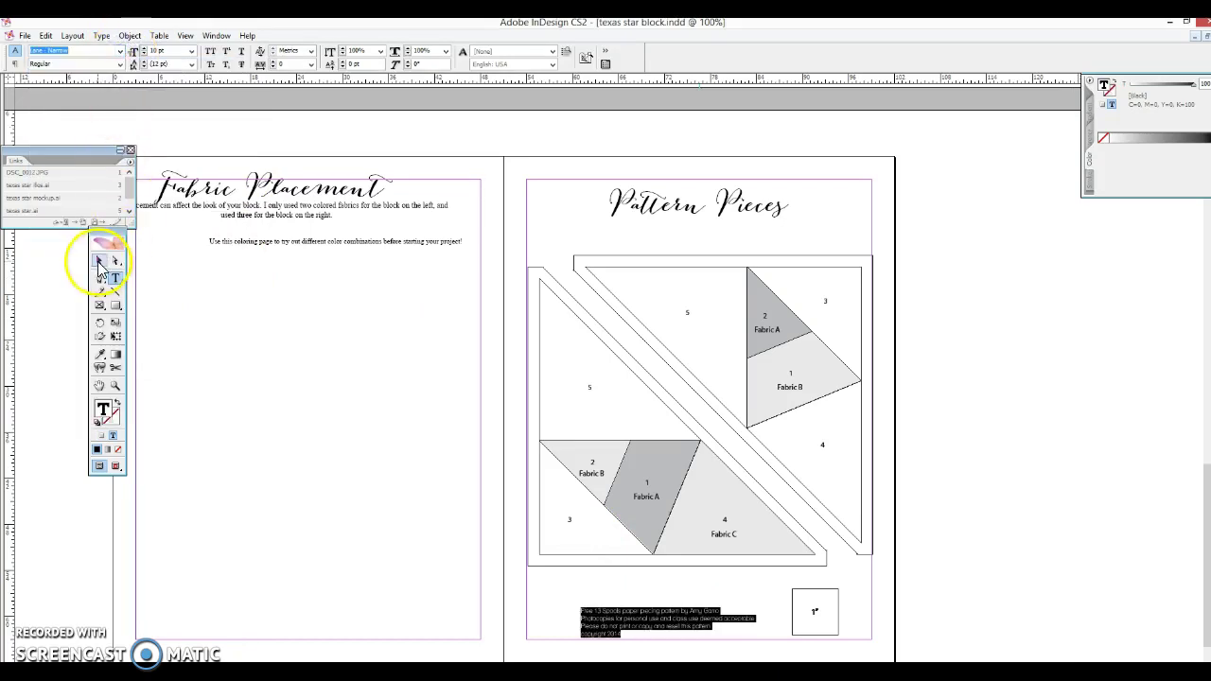
Align the "Fabric Placement" heading and its paragraph between the page margins, with the paragraph just below the heading.
click(98, 260)
click(280, 197)
drag(278, 187, 305, 202)
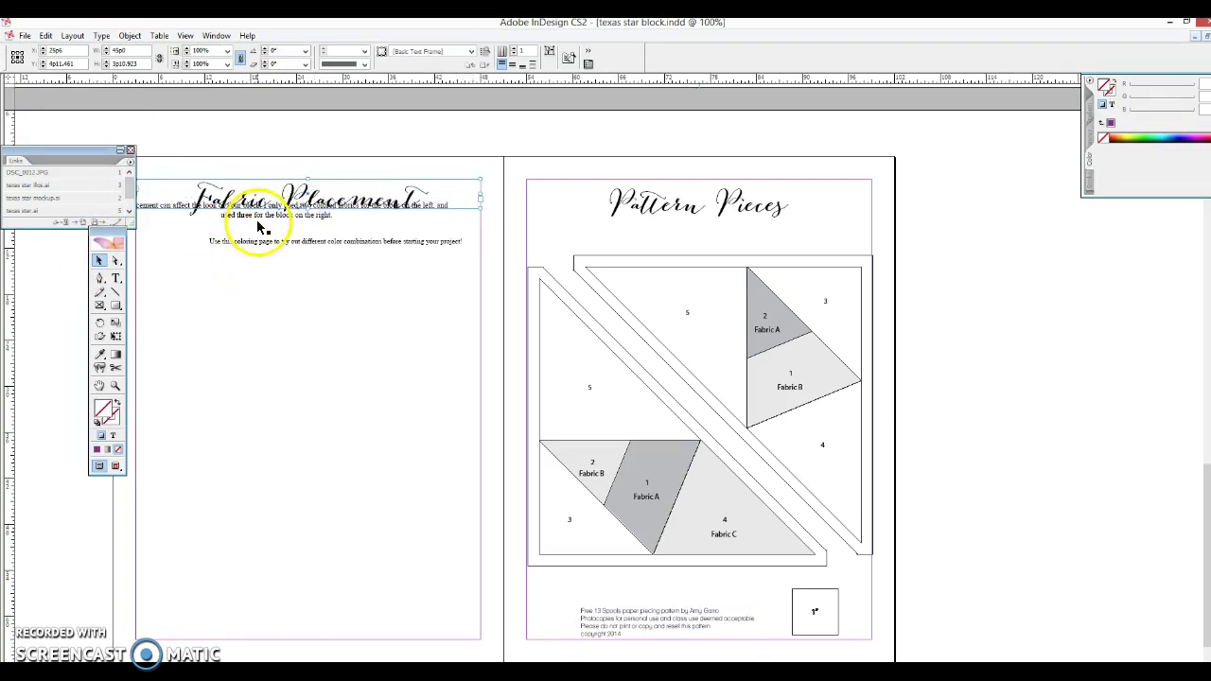
click(309, 242)
drag(310, 242, 294, 243)
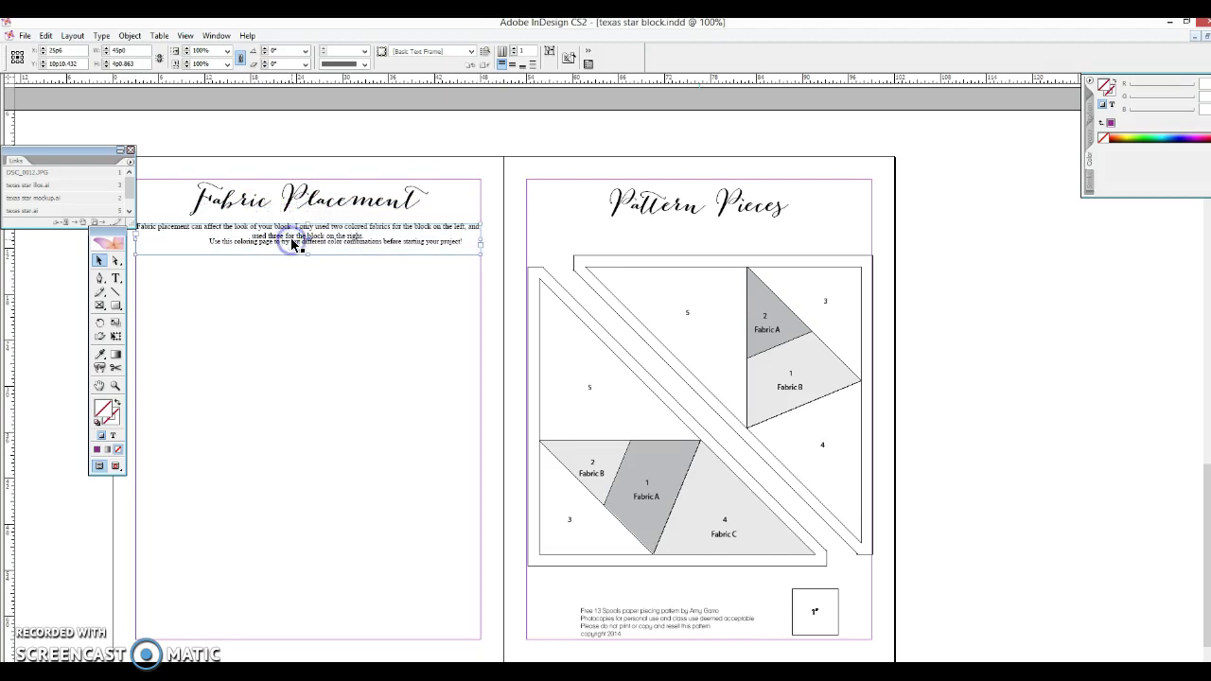
Move the coloring page sentence to the bottom of the Fabric Placement page, aligned between the margins.
click(98, 262)
click(242, 244)
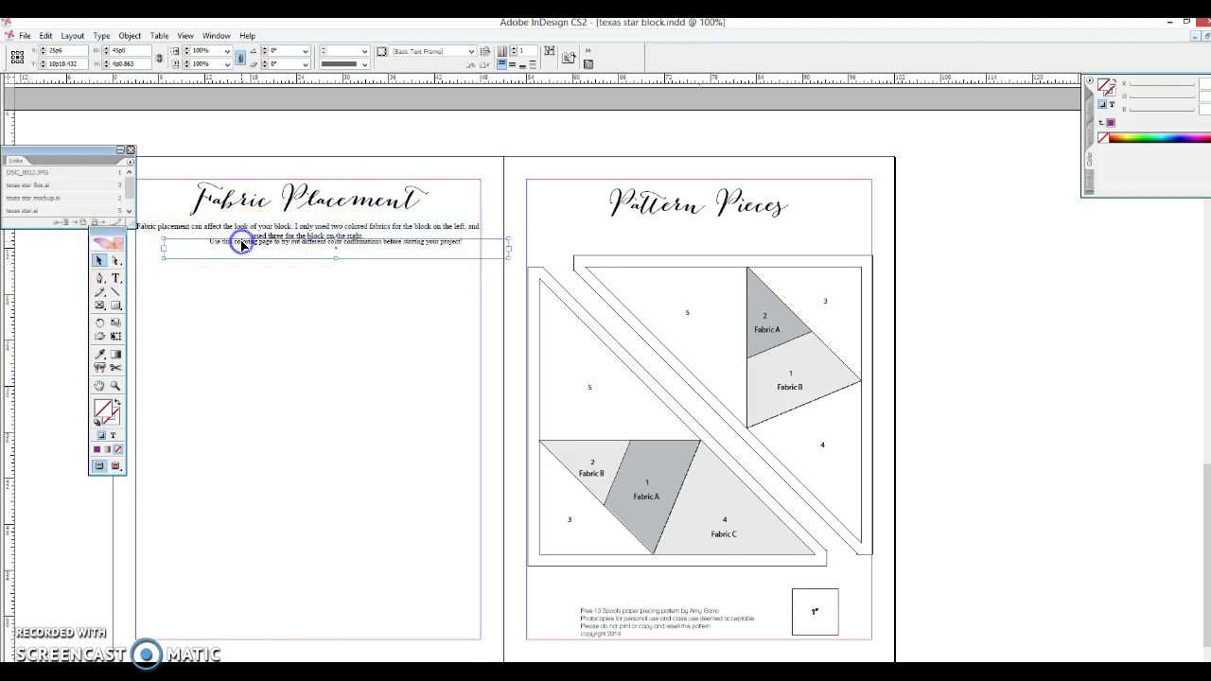
drag(242, 244, 213, 620)
click(59, 607)
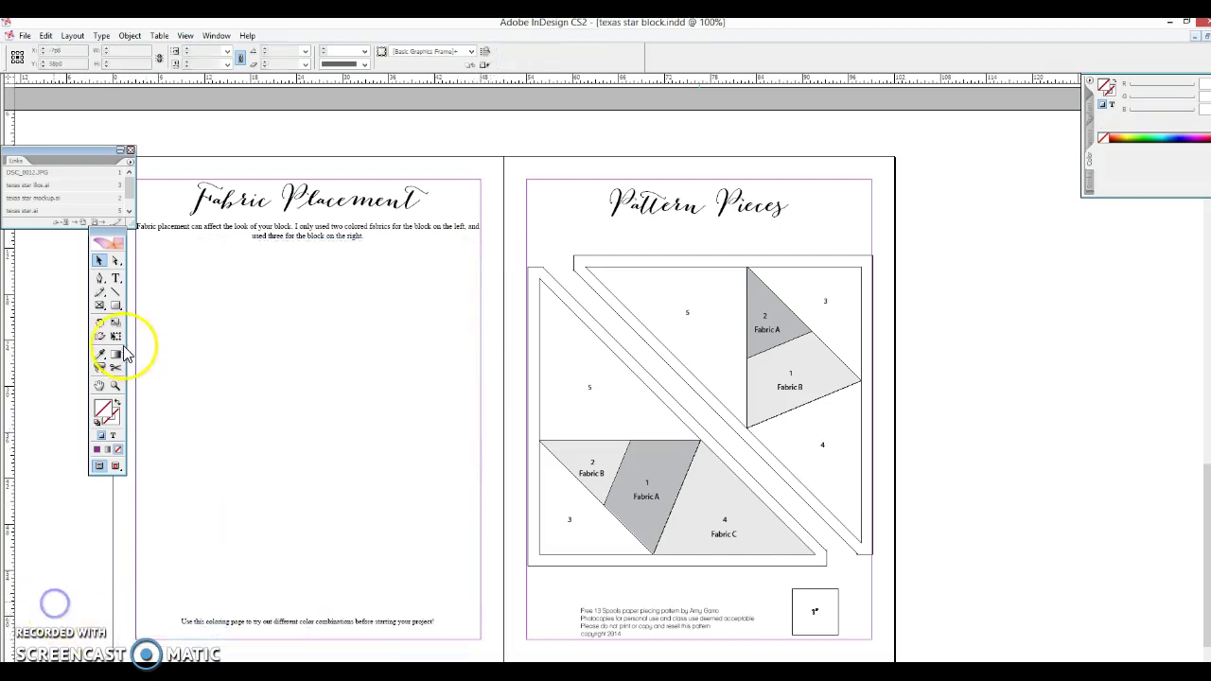
Set the font of the fabric placement paragraph to Lane - Normal.
click(115, 277)
click(194, 220)
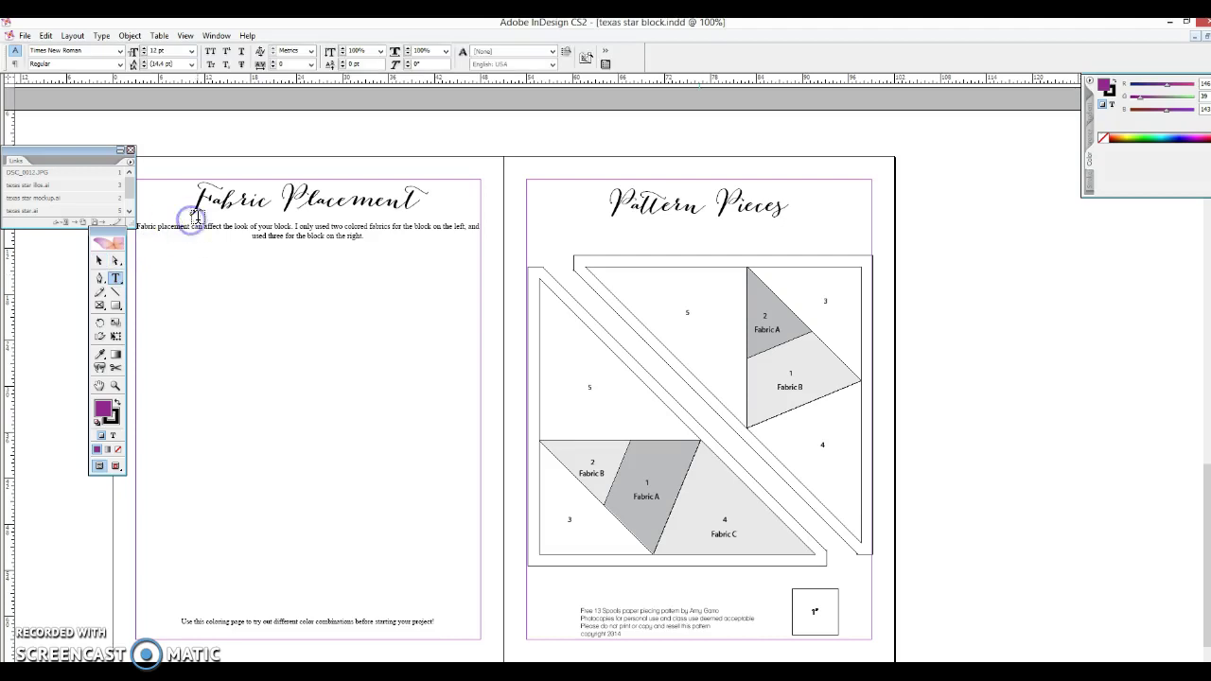
scroll(194, 225, up, 1)
key(ctrl+a)
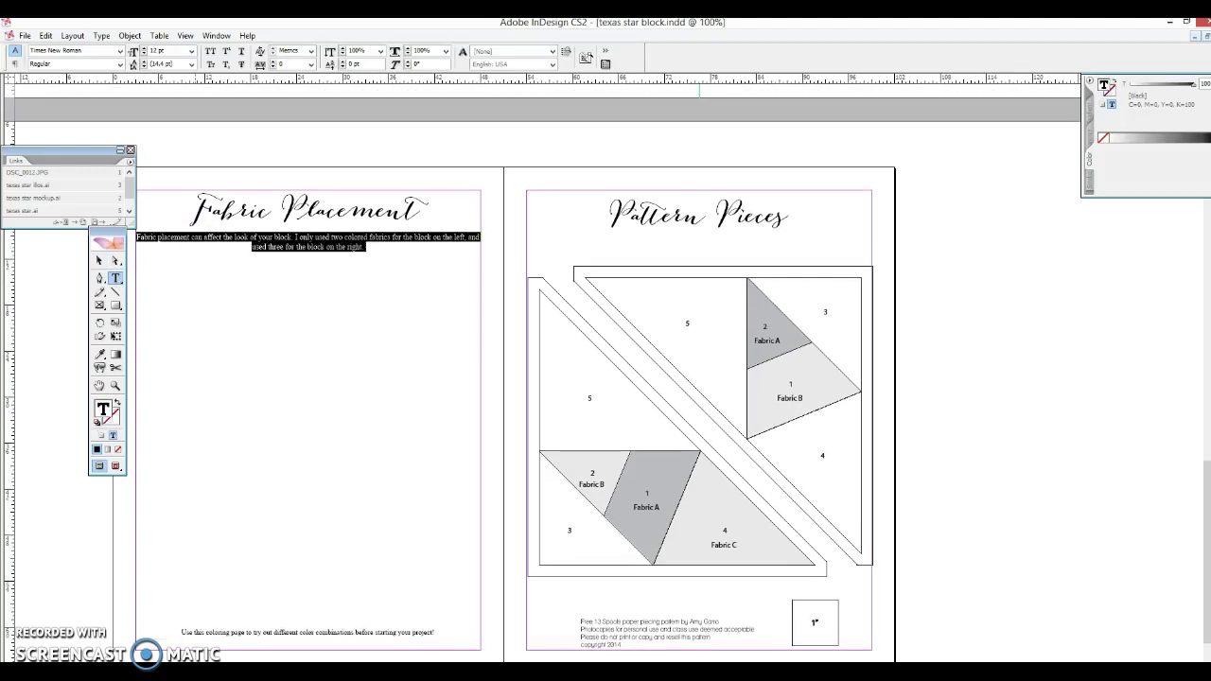
click(121, 52)
click(121, 55)
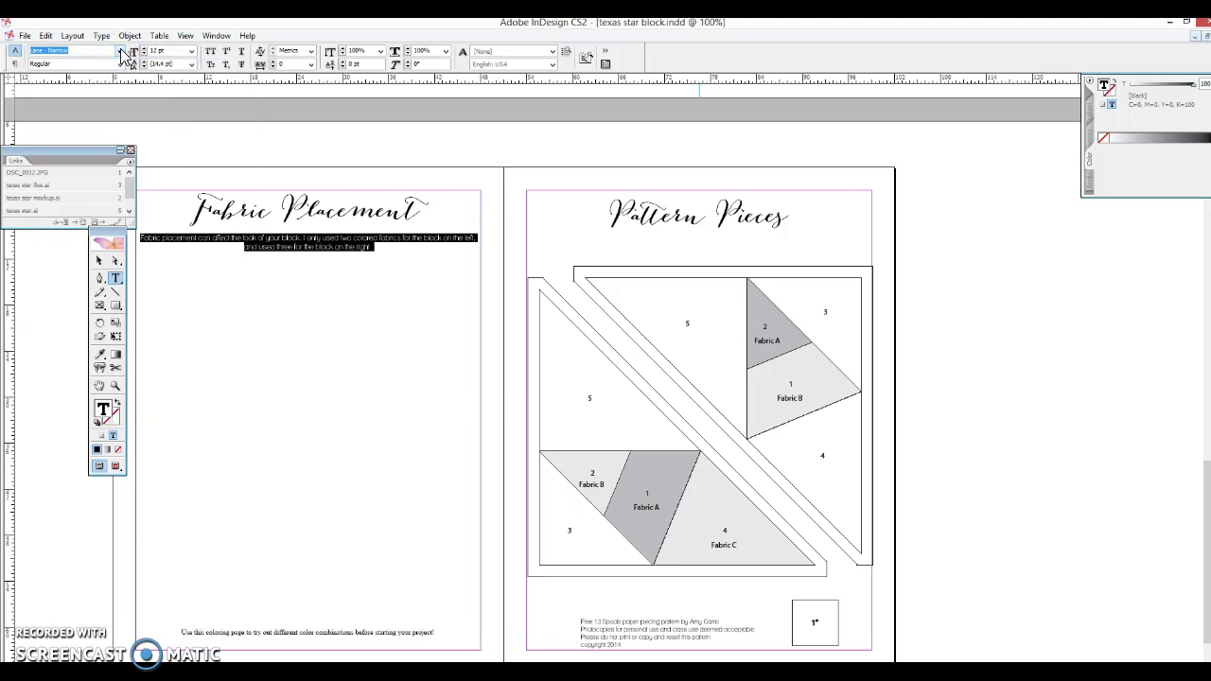
Set the font of the coloring page sentence to Lane - Normal.
click(256, 630)
key(ctrl+a)
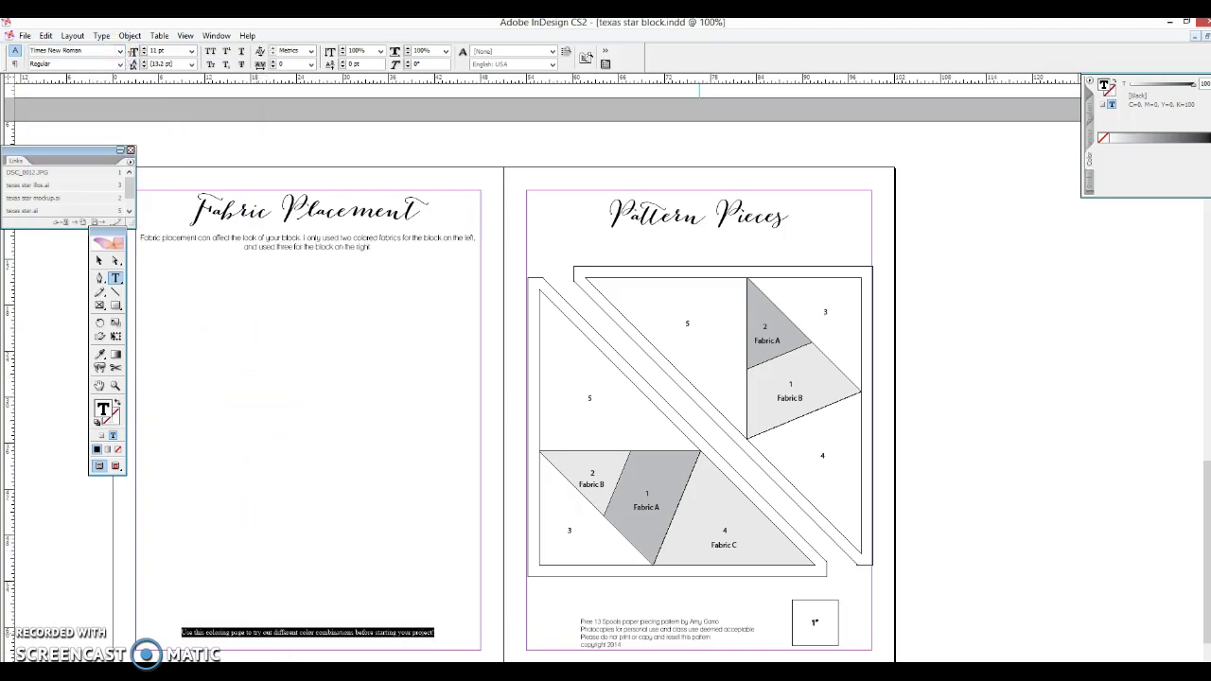
click(121, 52)
scroll(121, 52, up, 5)
click(122, 52)
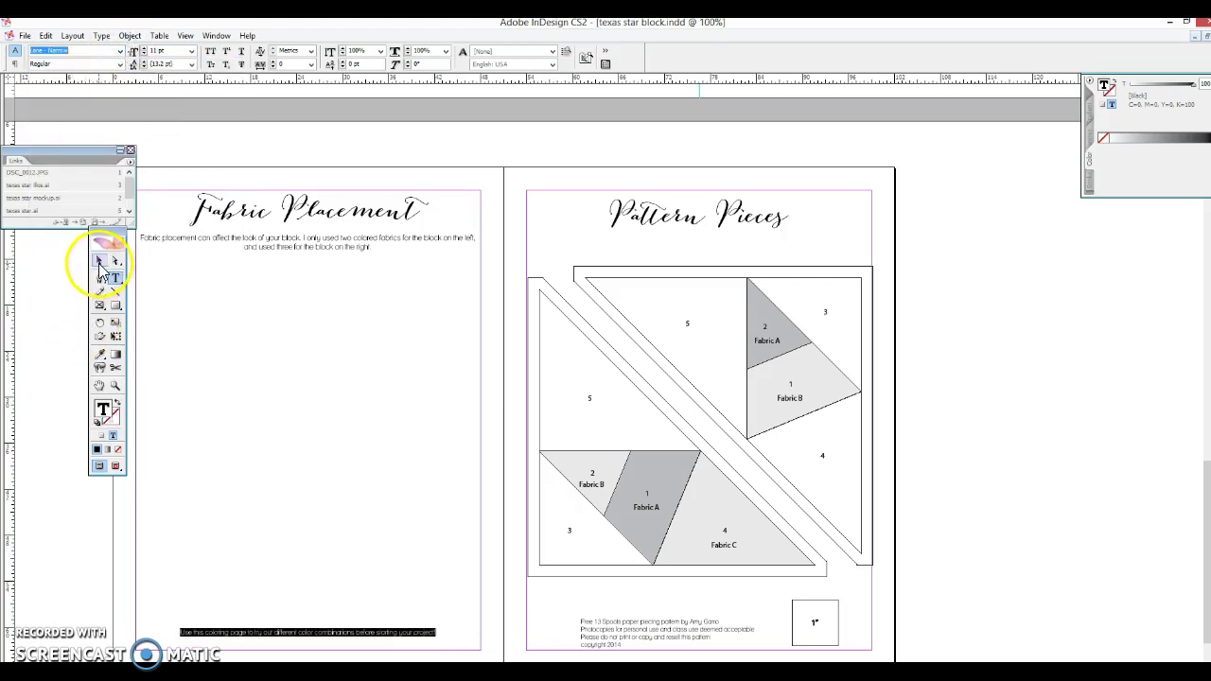
click(99, 264)
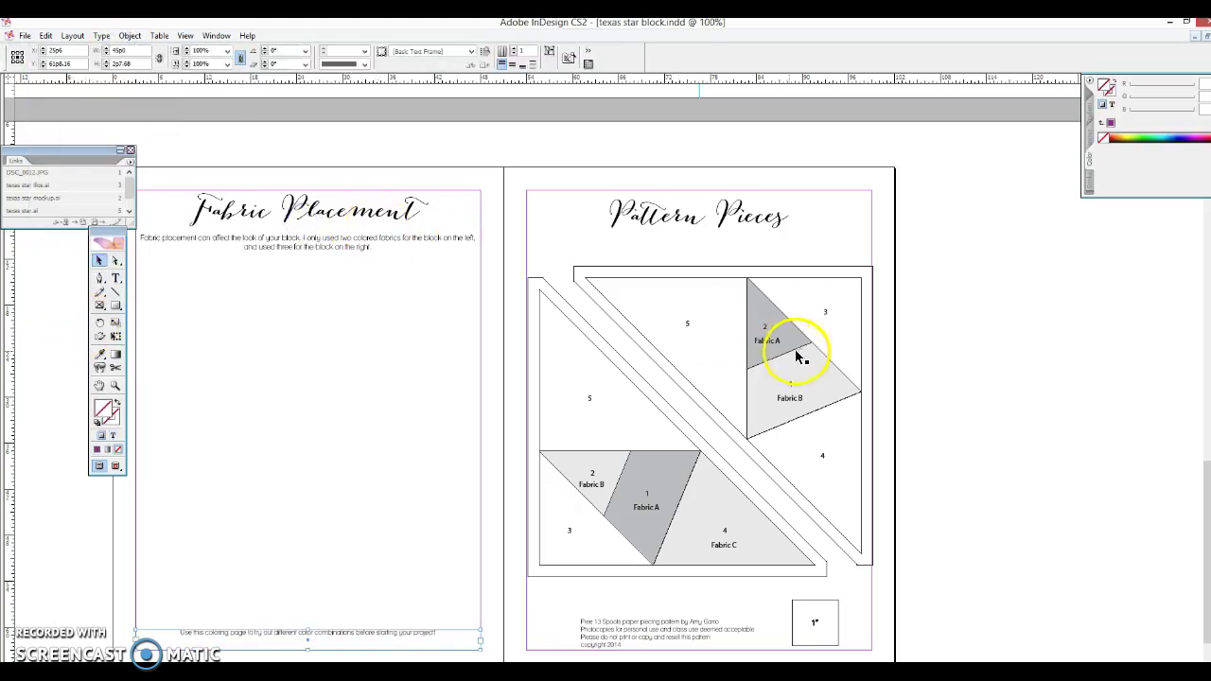
Check the text position on the Preparation & Cutting spread and add a matching horizontal guide below the headings of the Fabric Placement spread.
drag(1203, 486, 1204, 272)
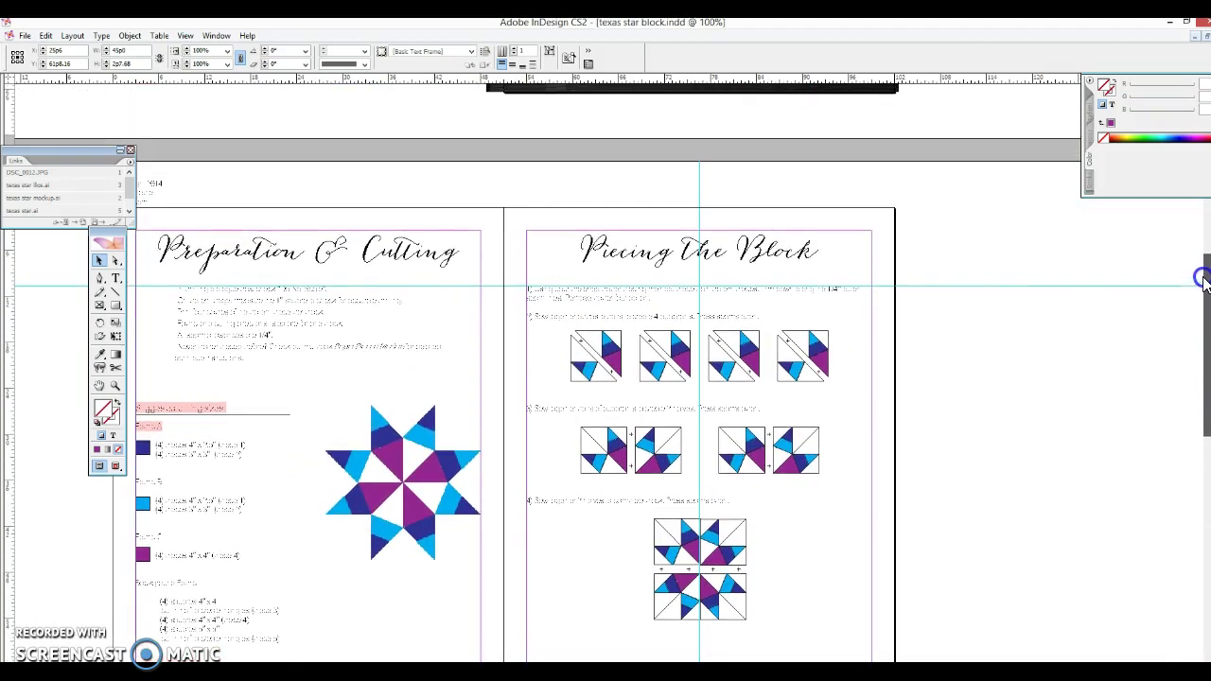
click(325, 336)
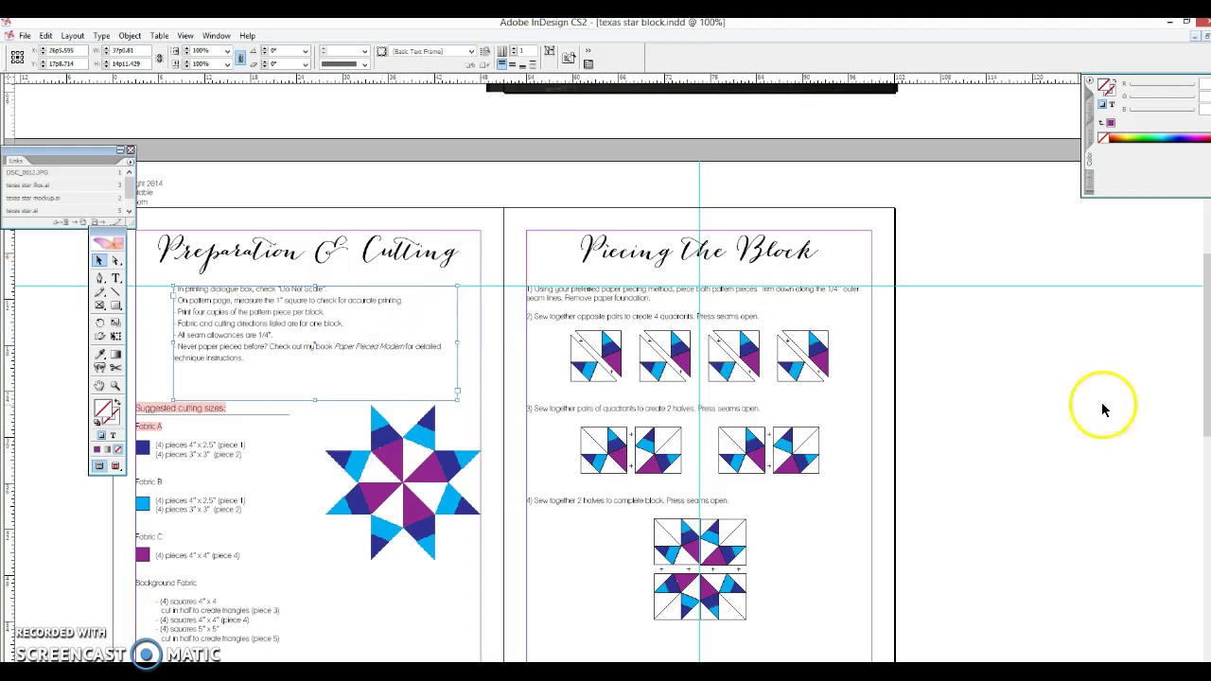
drag(1205, 356, 1204, 559)
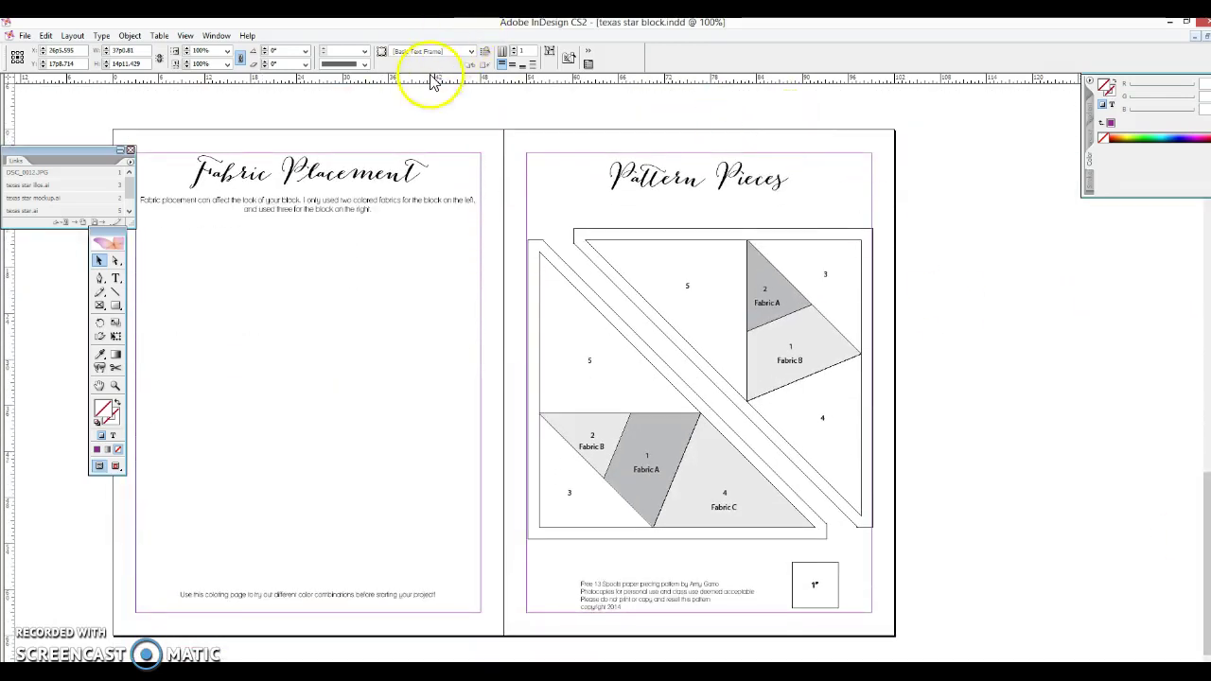
click(386, 202)
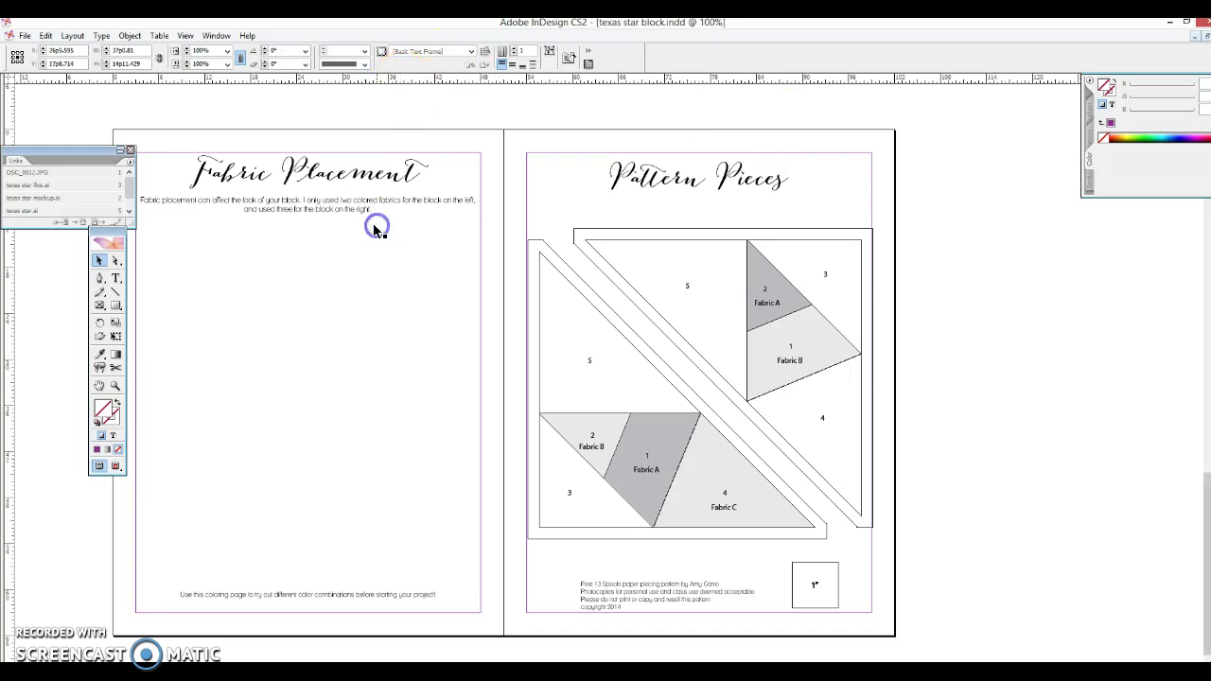
drag(102, 153, 87, 499)
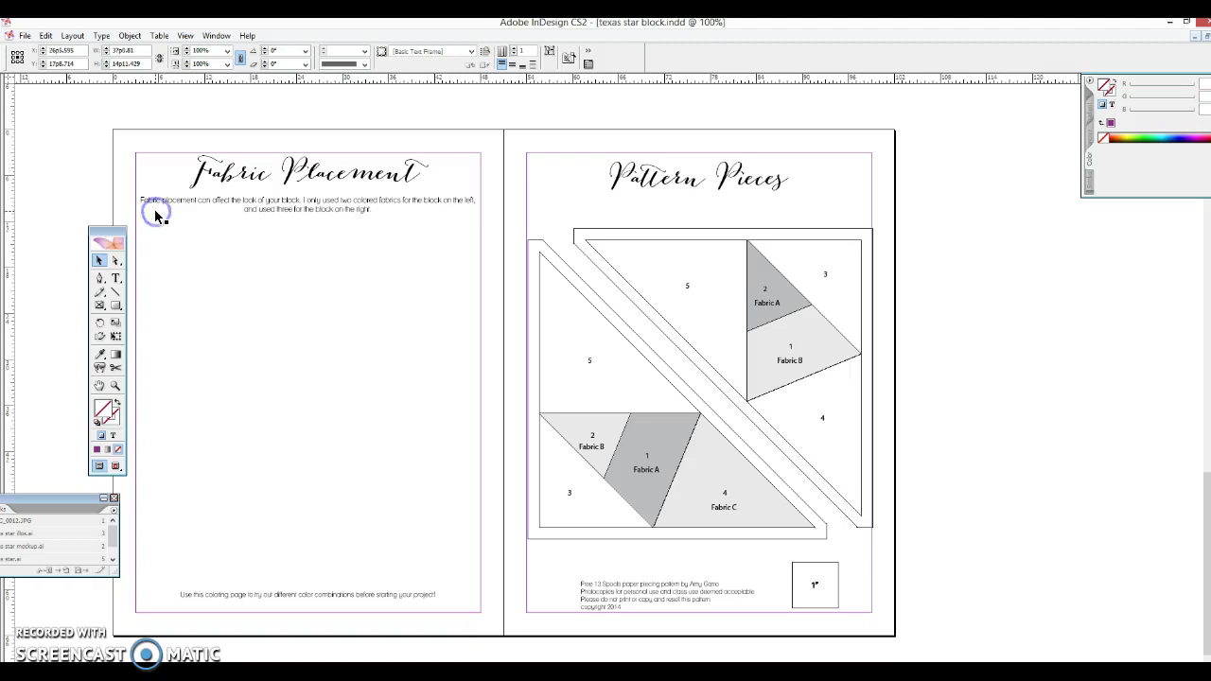
click(211, 170)
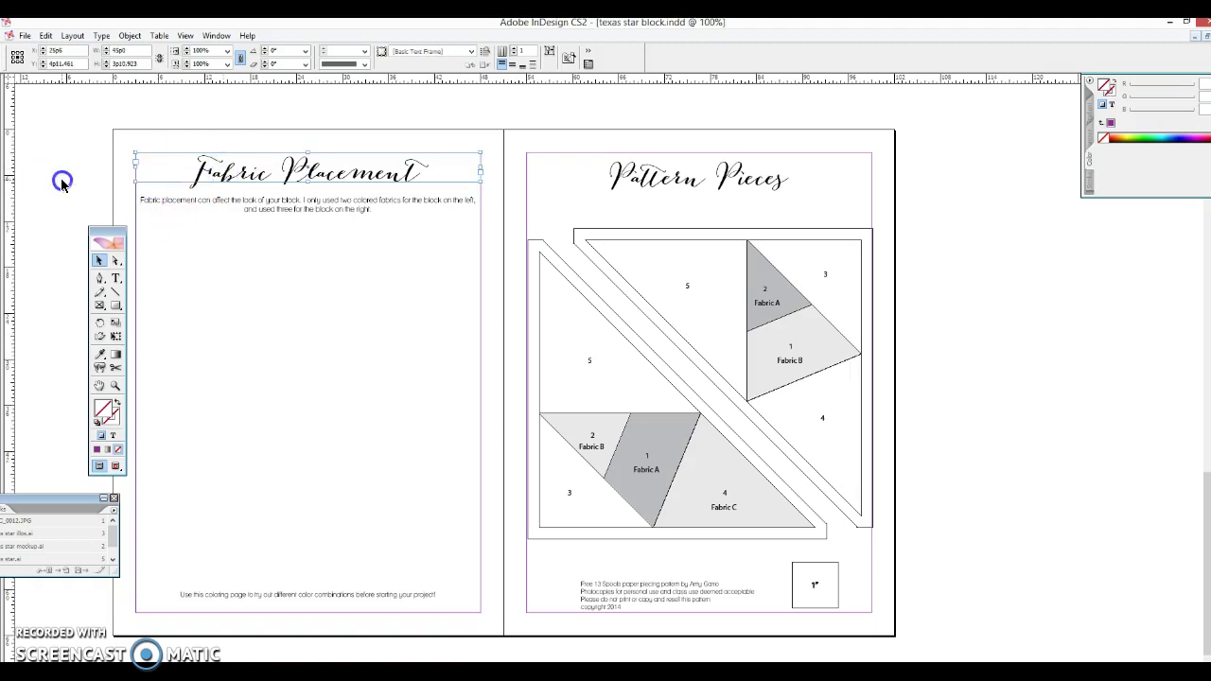
drag(98, 79, 104, 209)
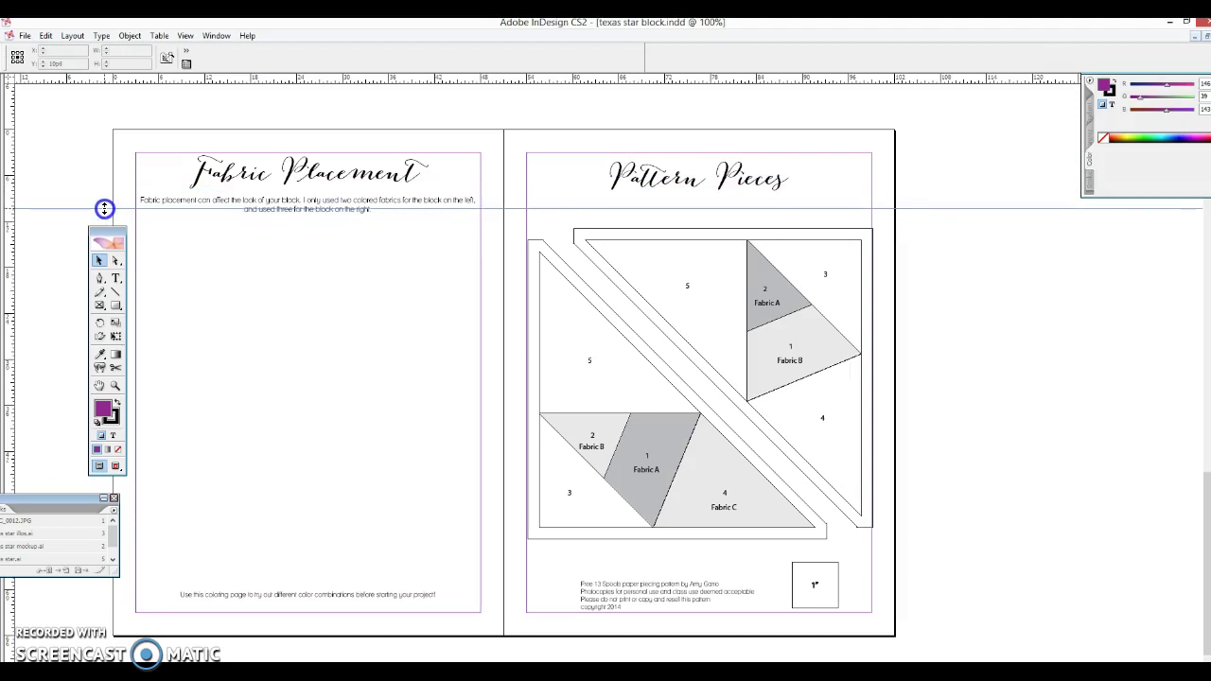
Move the fabric placement paragraph down so its first line starts at the horizontal guide.
click(350, 202)
drag(350, 201, 349, 215)
click(268, 346)
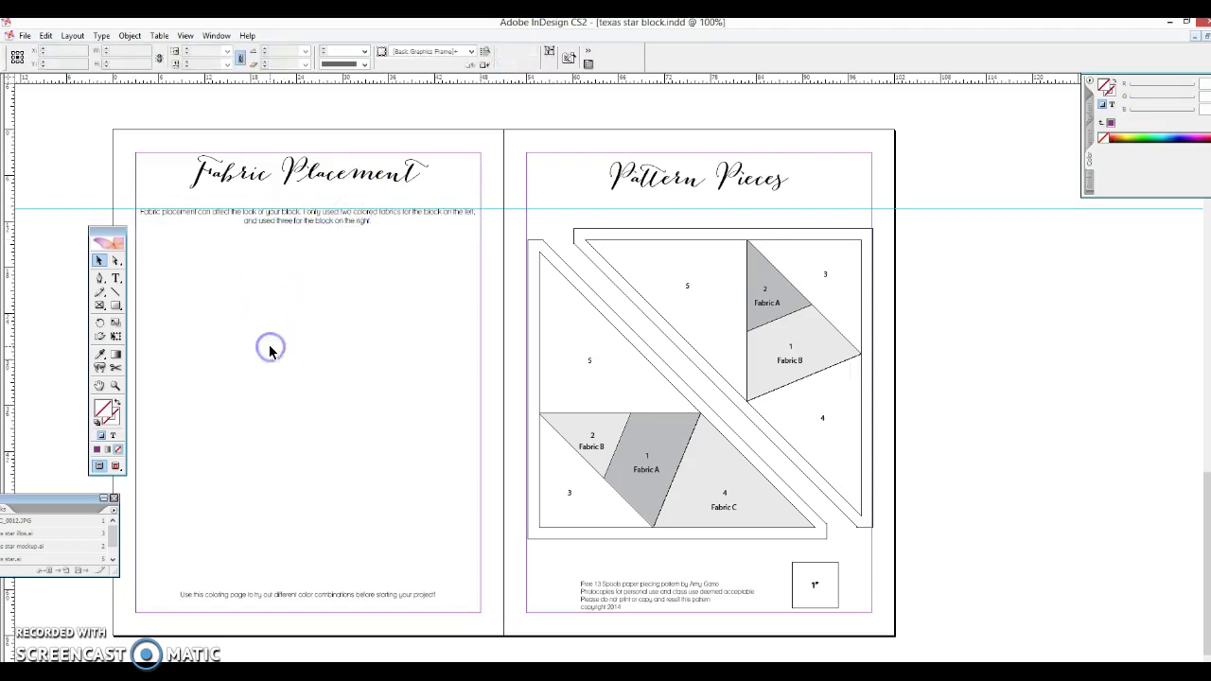
Place texas star coloring sheet.ai in the empty area of the Fabric Placement page.
click(21, 36)
mouse_move(72, 35)
mouse_move(20, 36)
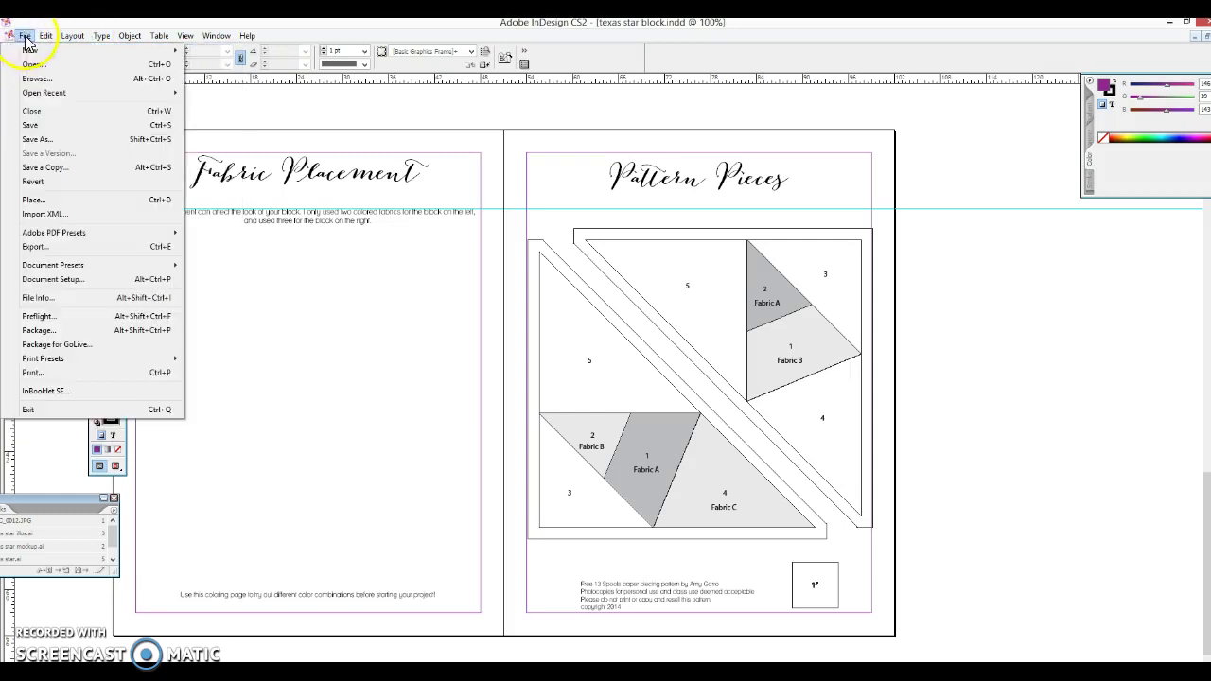
click(43, 199)
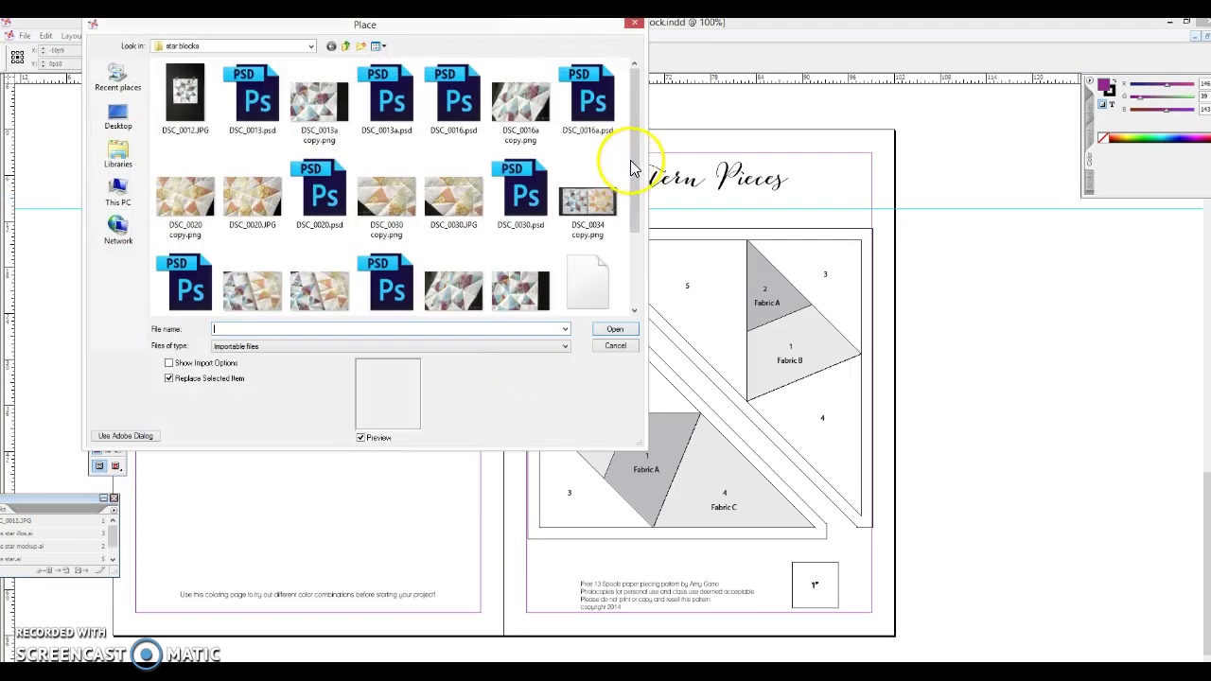
scroll(632, 256, down, 2)
scroll(632, 256, down, 1)
click(594, 182)
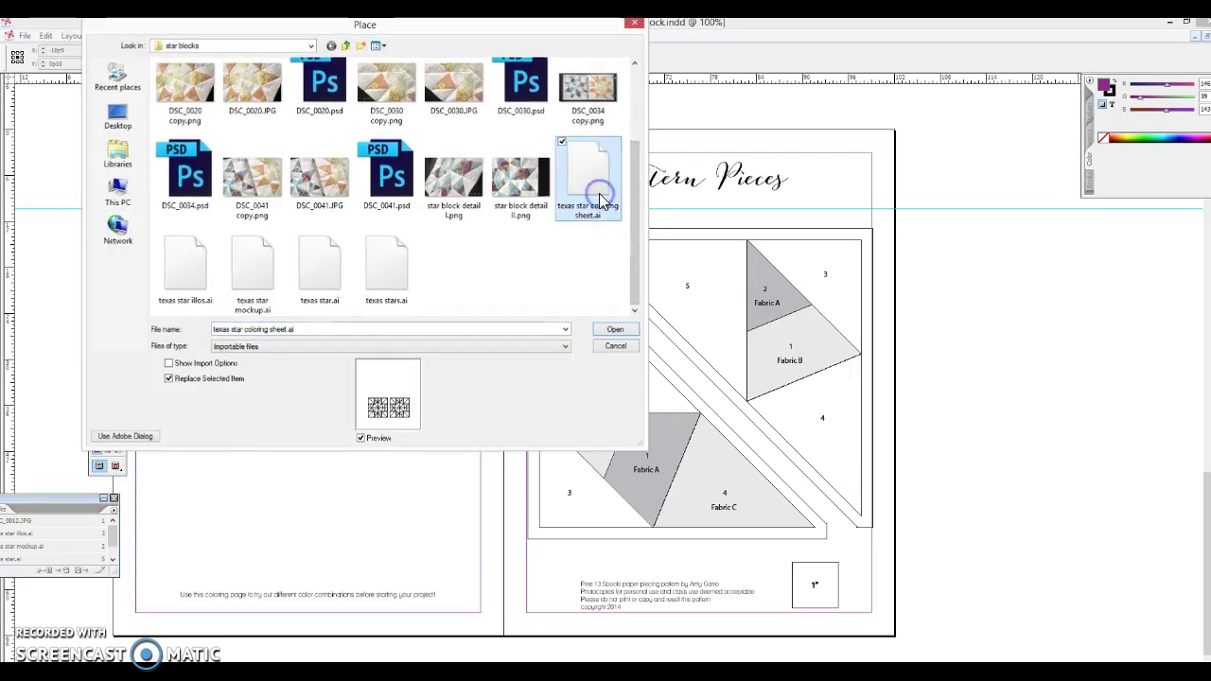
double_click(594, 182)
click(290, 382)
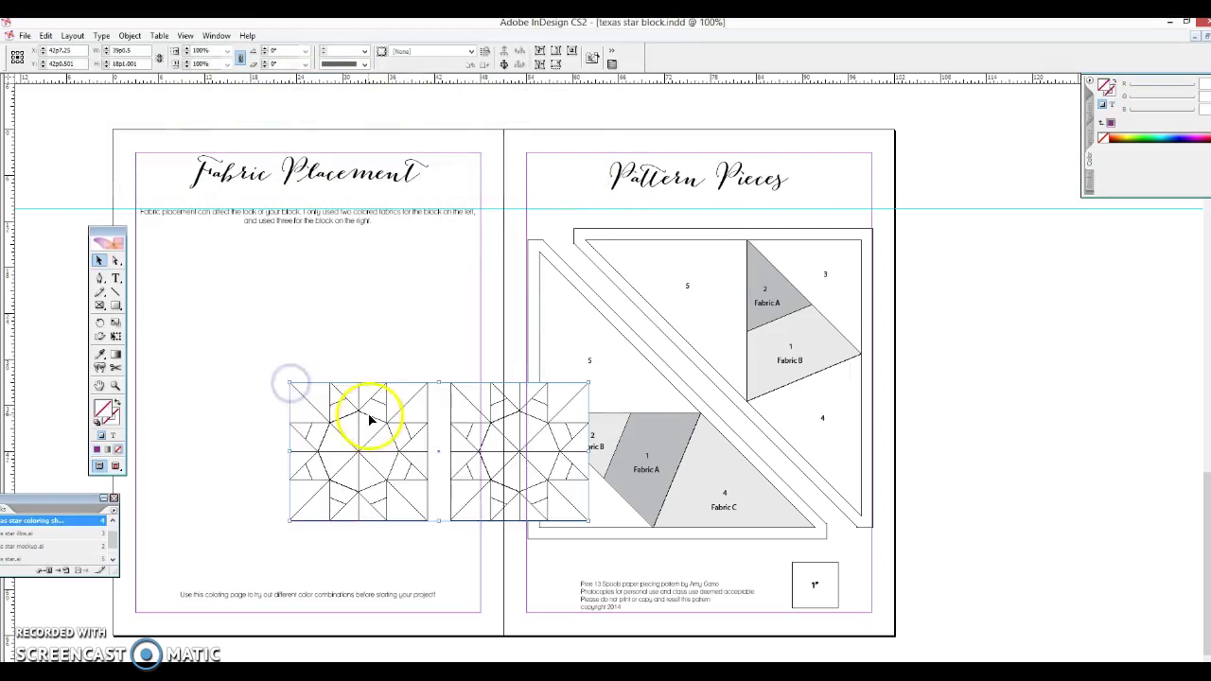